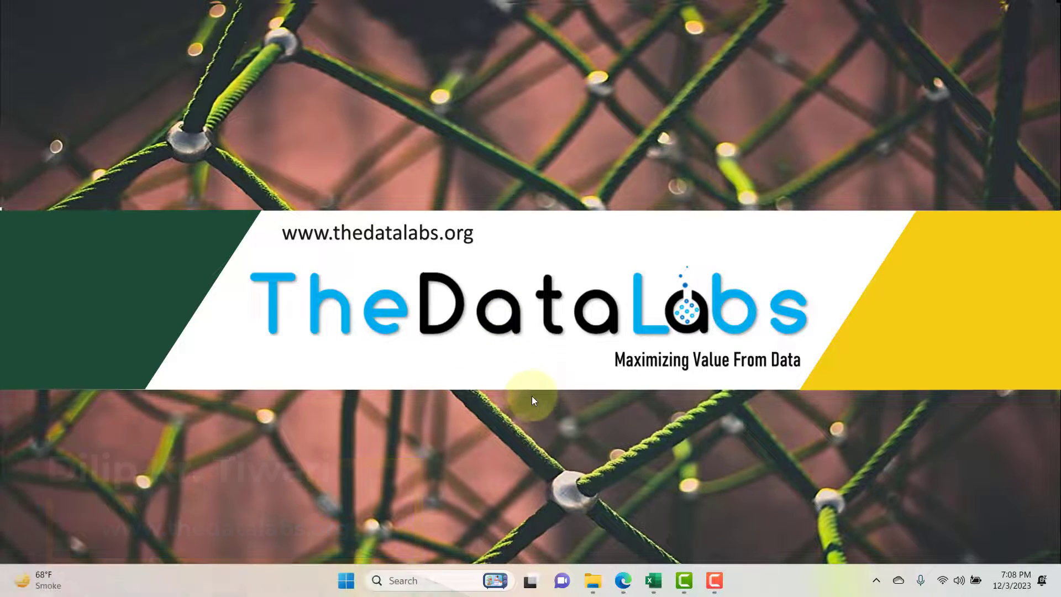
Step: Switch to the Edge browser, open the Dashboard & Report category on thedatalabs.org and look through its popular and latest articles
left_click(652, 581)
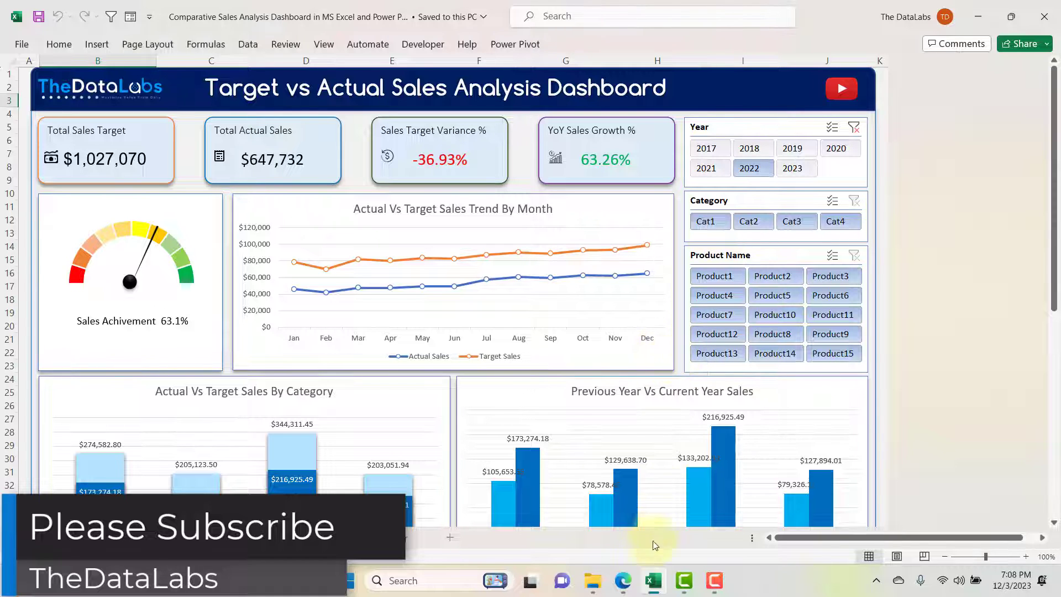
left_click(623, 582)
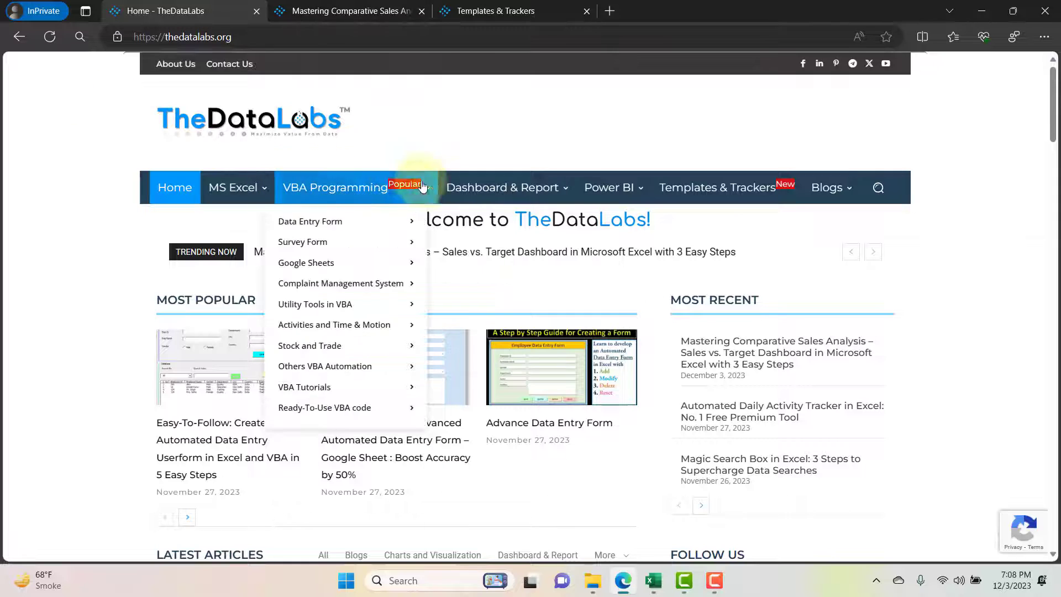
mouse_move(437, 187)
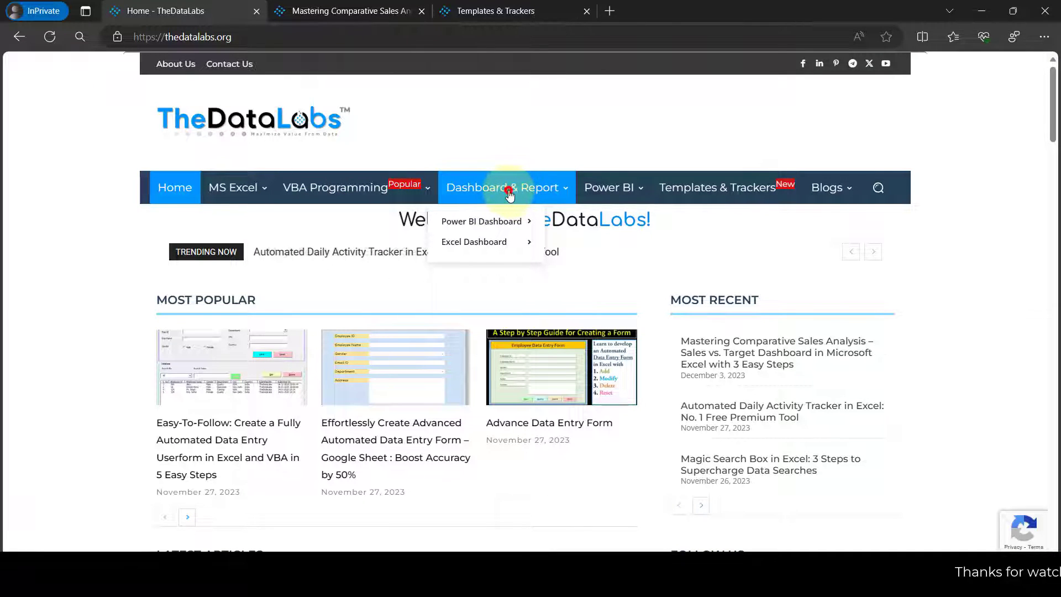
left_click(509, 194)
scroll(351, 277, "down", 1)
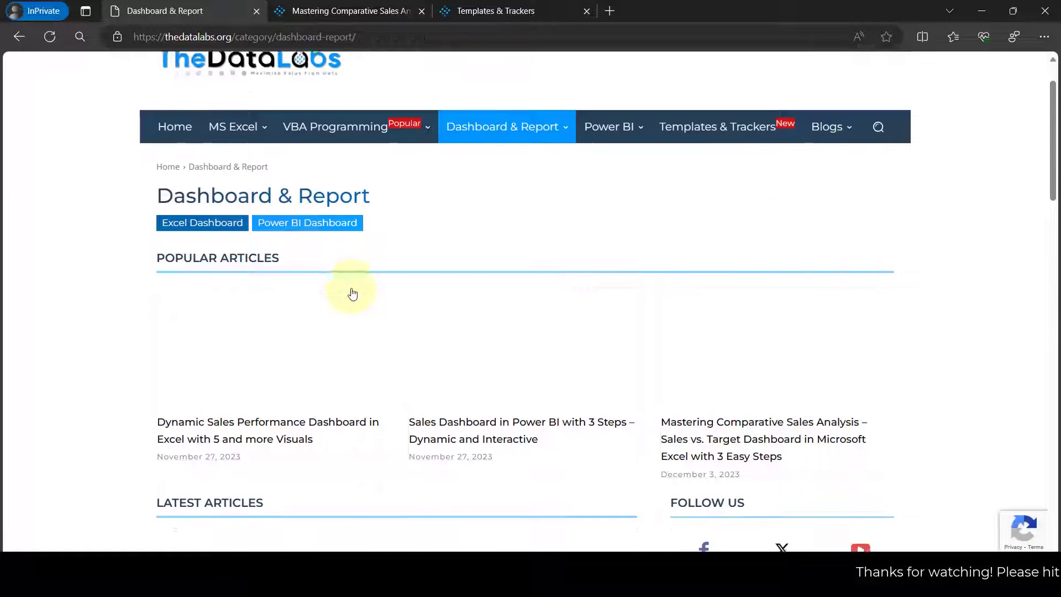
scroll(353, 294, "down", 2)
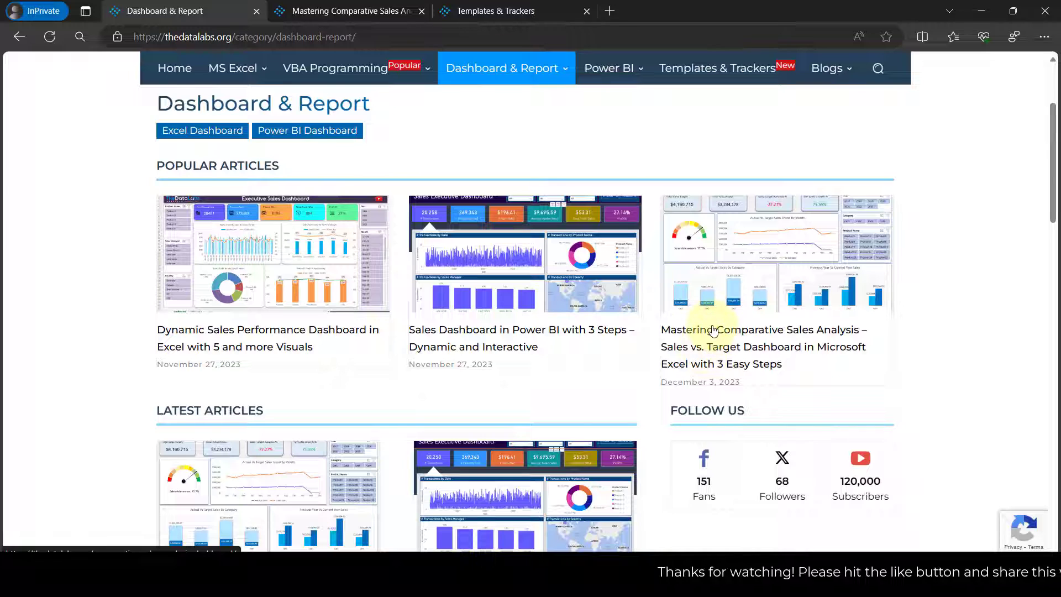
scroll(710, 332, "down", 1)
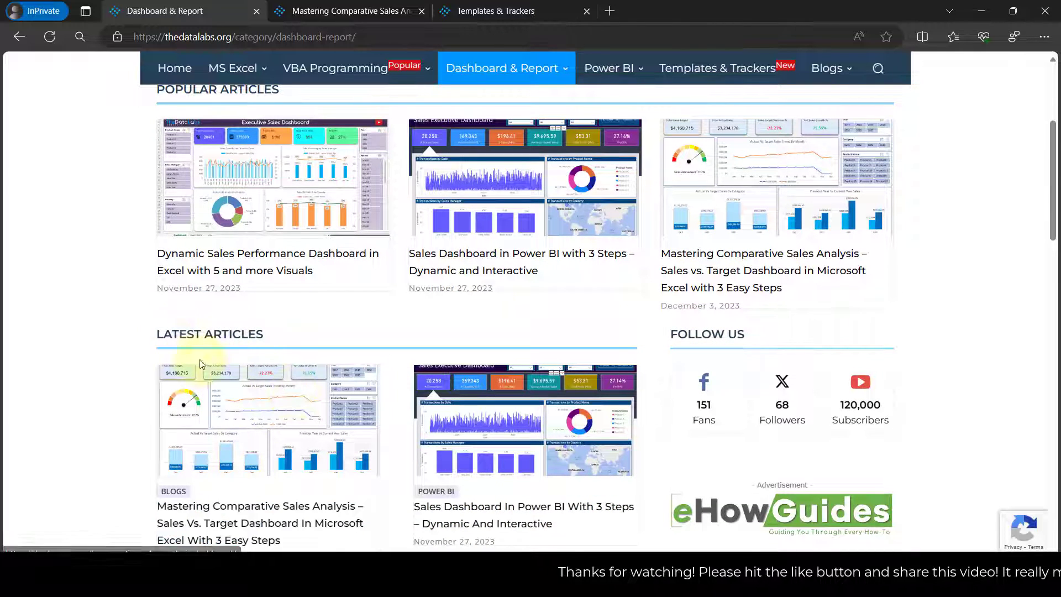
Step: Read through the Mastering Comparative Sales Analysis article, covering its sheets, data model, DAX metrics, summary table and download link
left_click(354, 12)
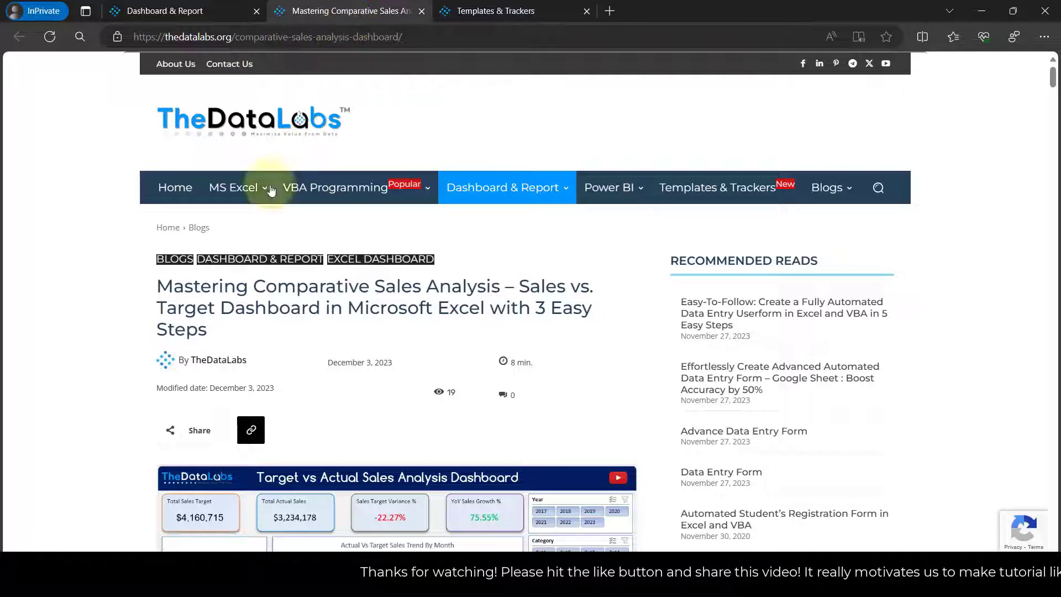
scroll(221, 318, "down", 5)
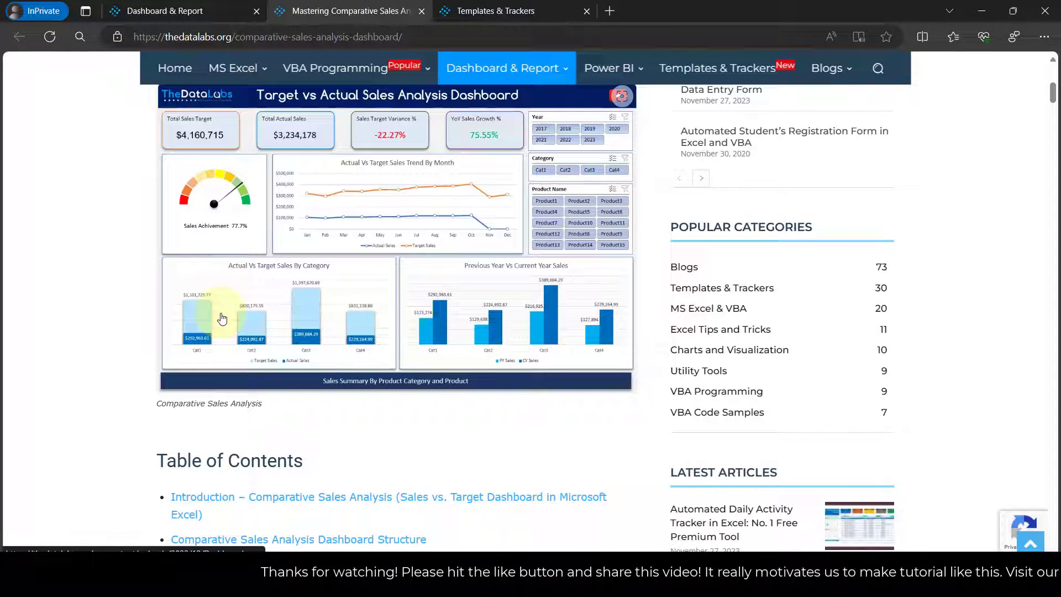
scroll(225, 321, "down", 10)
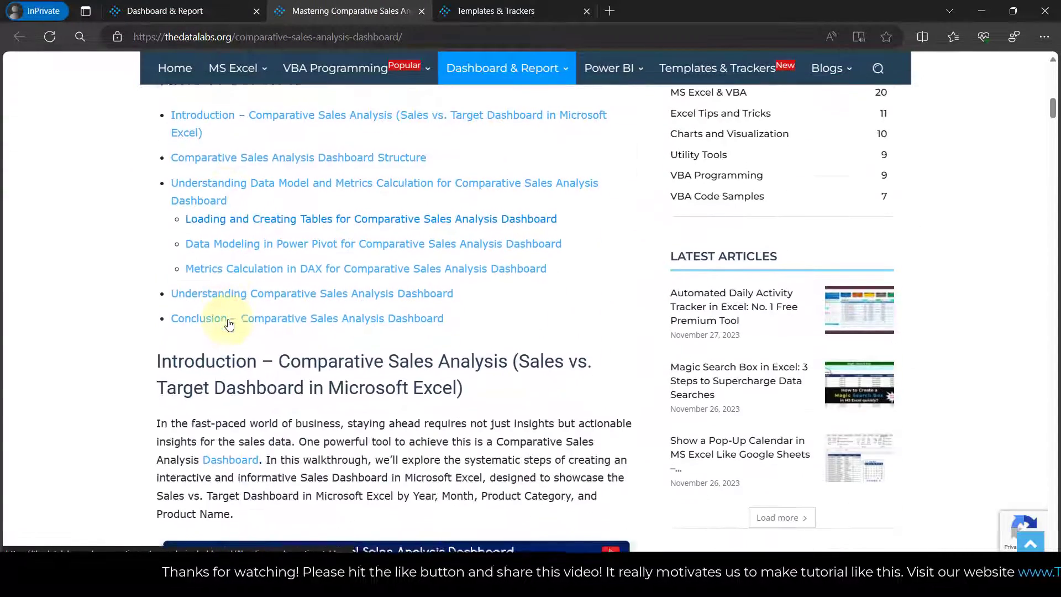
scroll(229, 323, "down", 15)
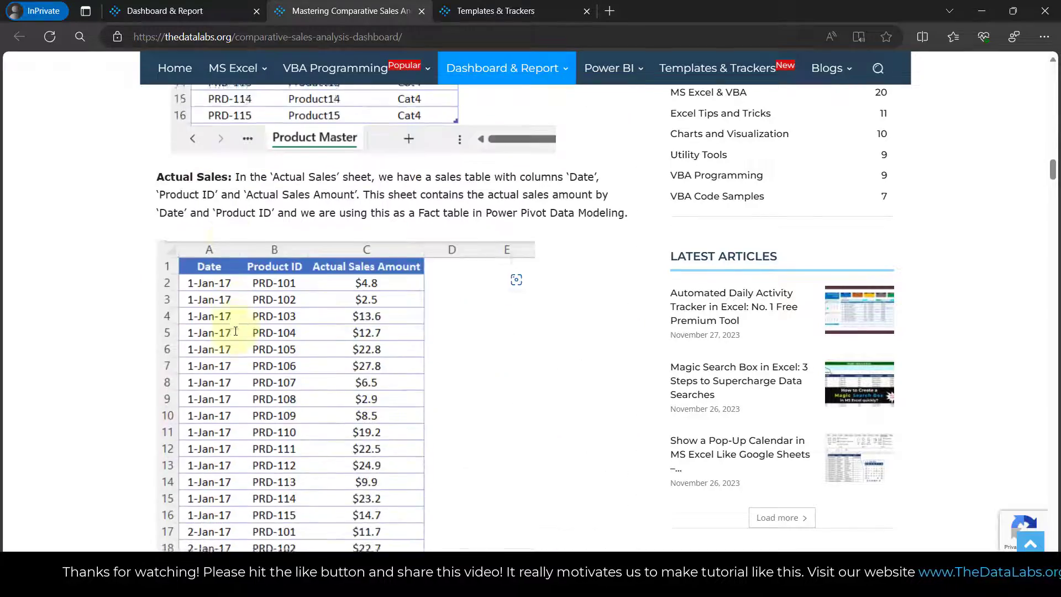
scroll(235, 330, "down", 15)
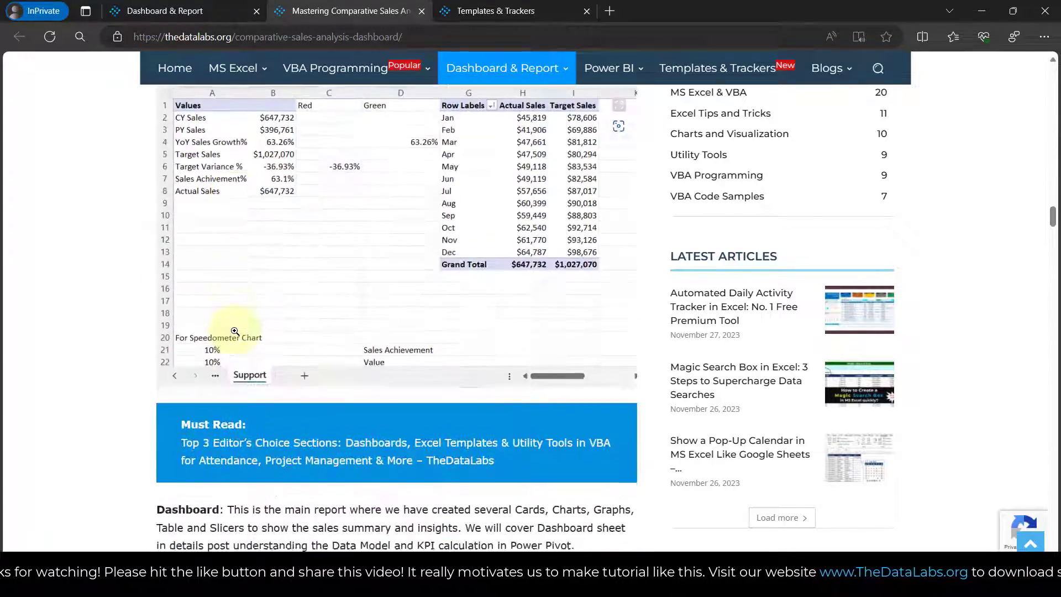
scroll(235, 331, "down", 3)
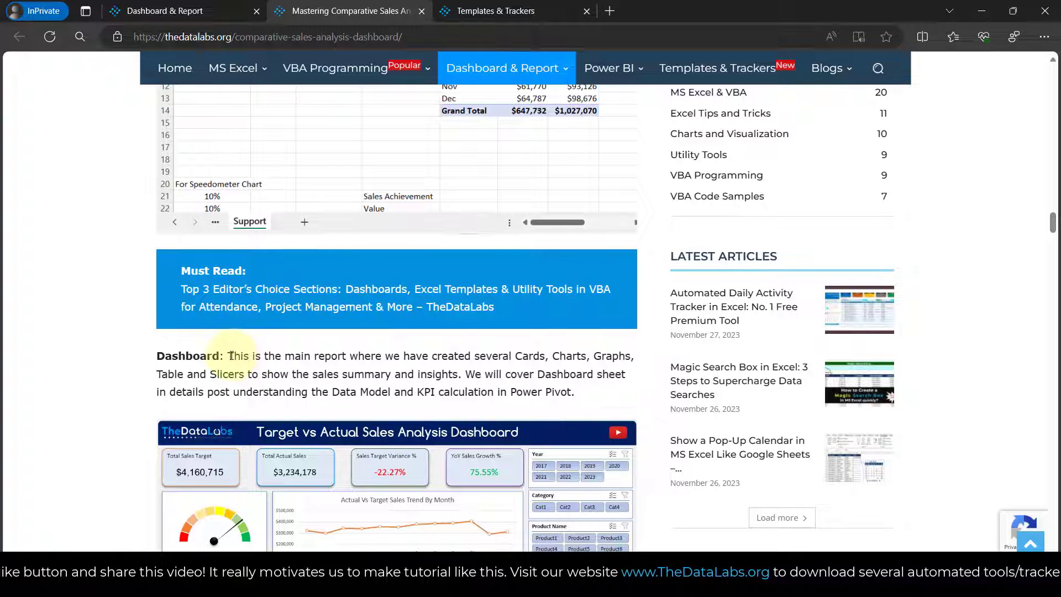
scroll(231, 355, "down", 12)
scroll(231, 359, "down", 18)
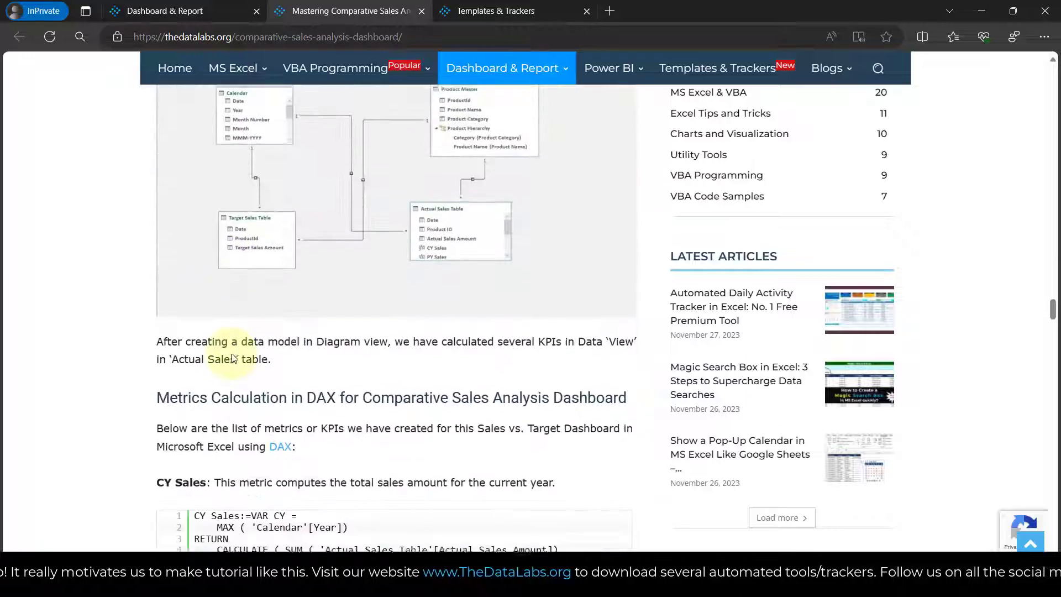
scroll(233, 358, "down", 20)
scroll(233, 352, "down", 20)
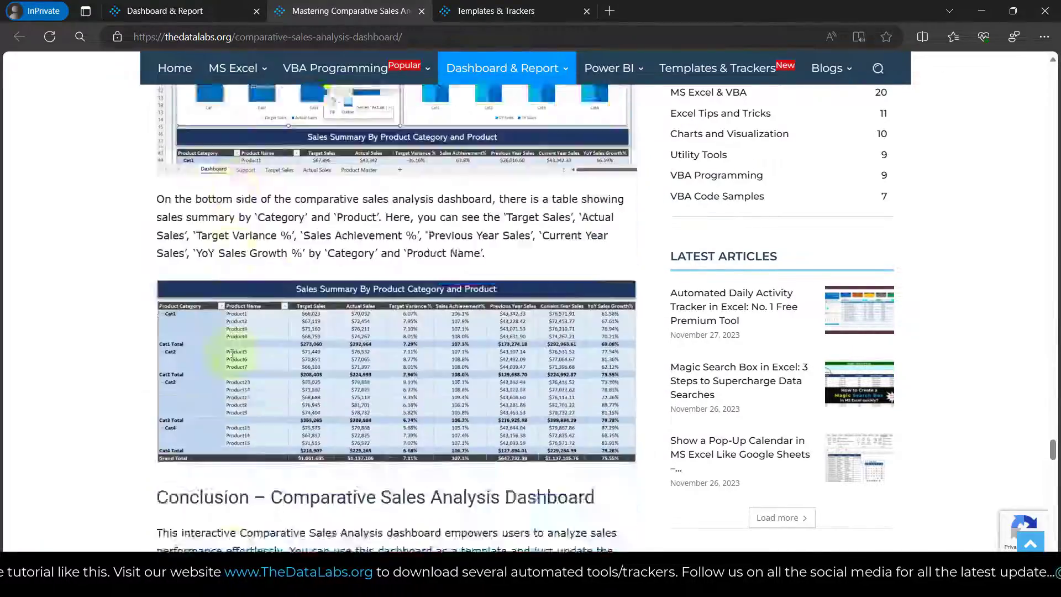
scroll(233, 355, "down", 16)
scroll(244, 351, "up", 2)
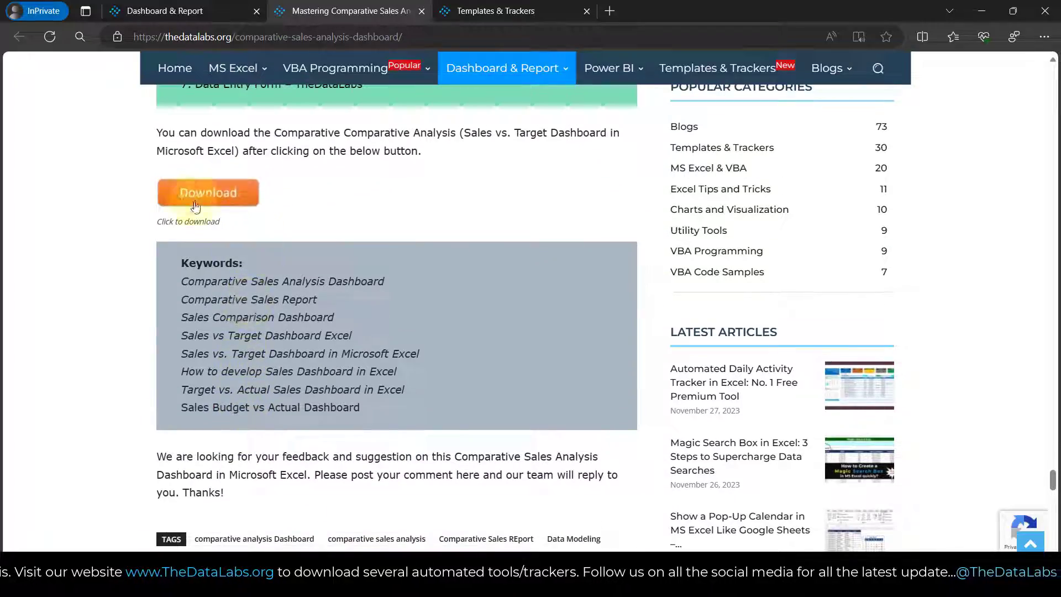
scroll(260, 220, "up", 15)
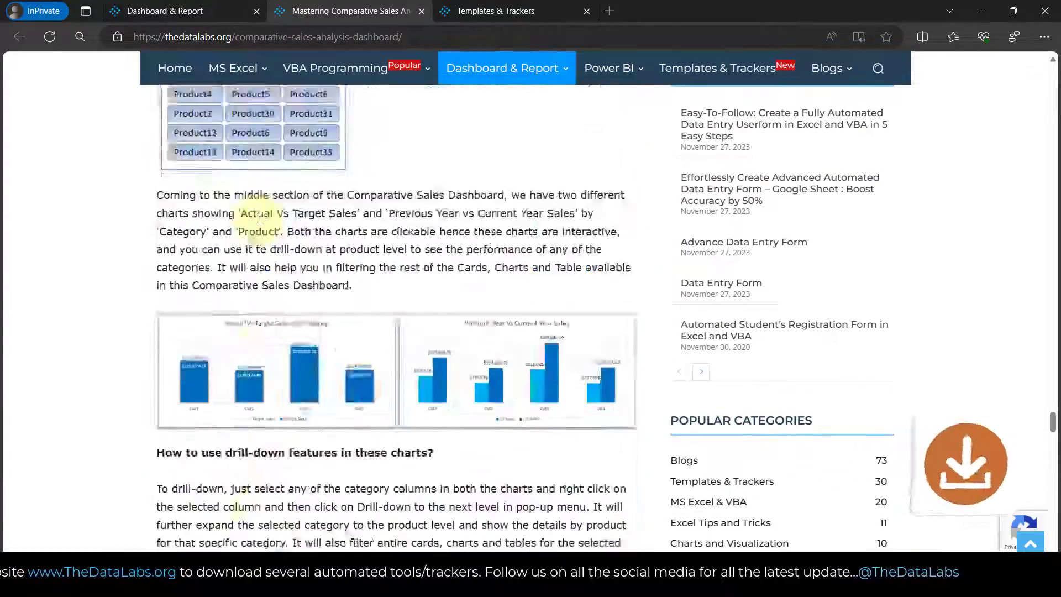
scroll(259, 220, "up", 15)
Step: Open the already loaded Templates & Trackers page and browse its library of free templates
mouse_move(490, 61)
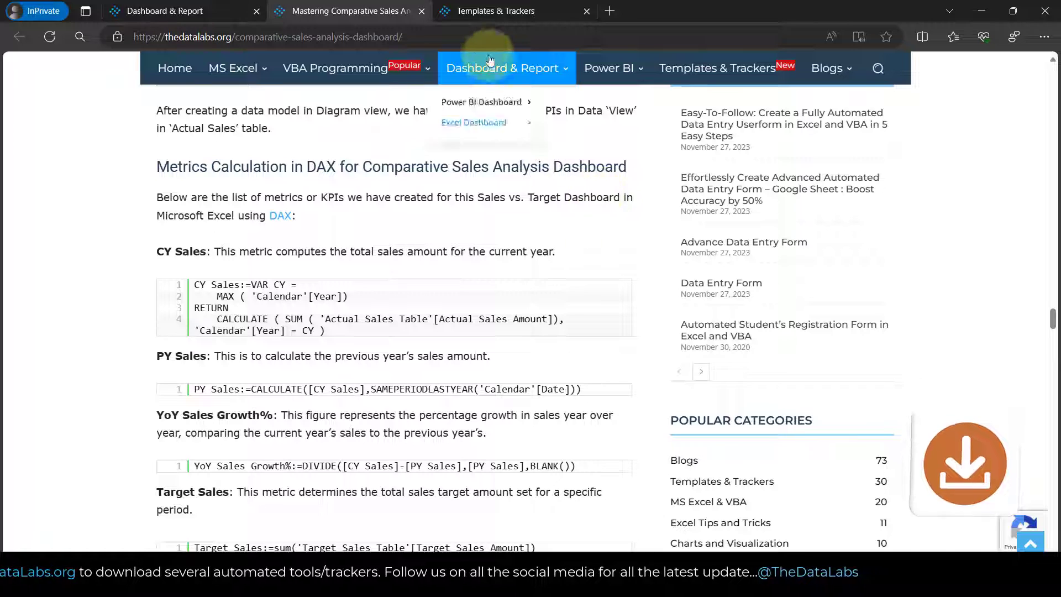
left_click(484, 11)
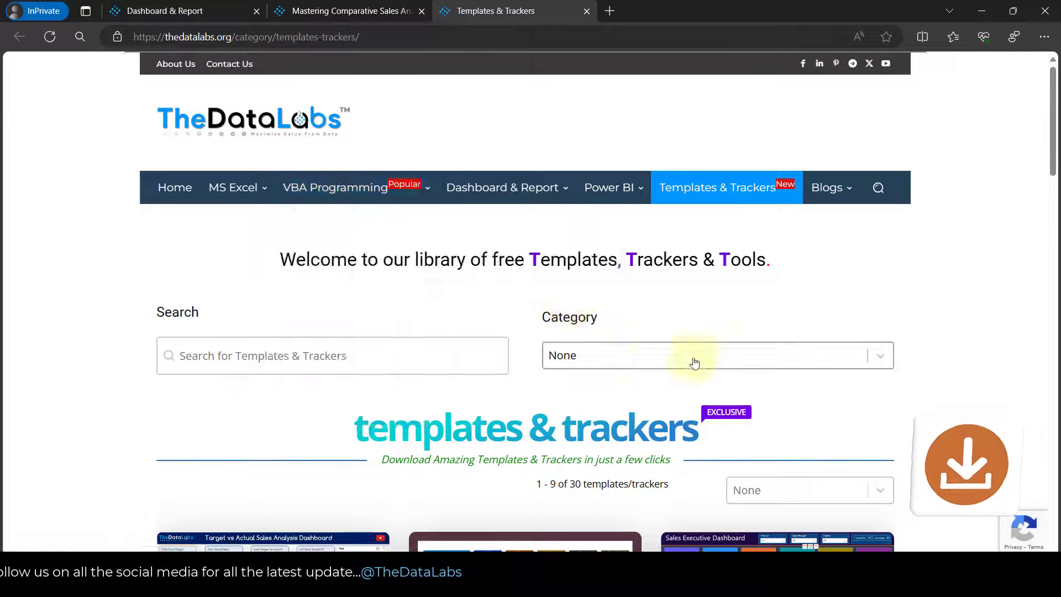
scroll(427, 354, "down", 4)
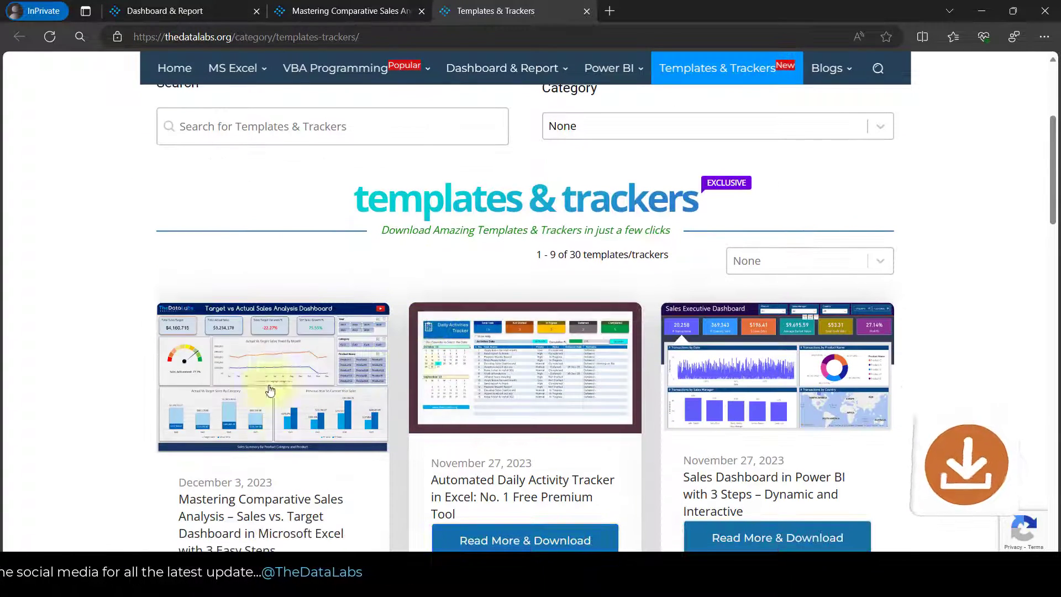
scroll(600, 400, "down", 5)
scroll(602, 403, "down", 10)
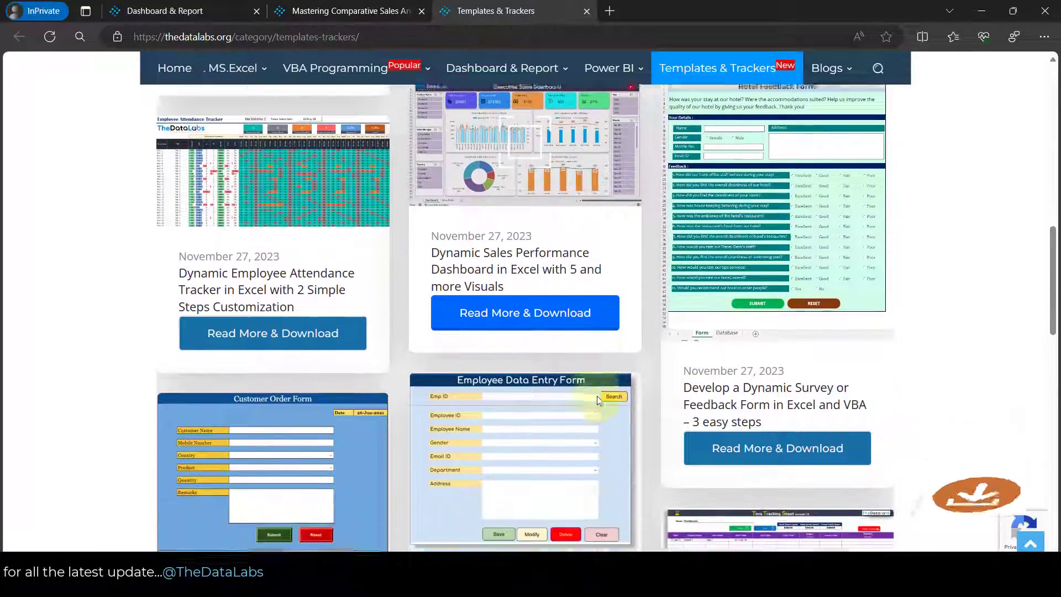
scroll(596, 394, "up", 20)
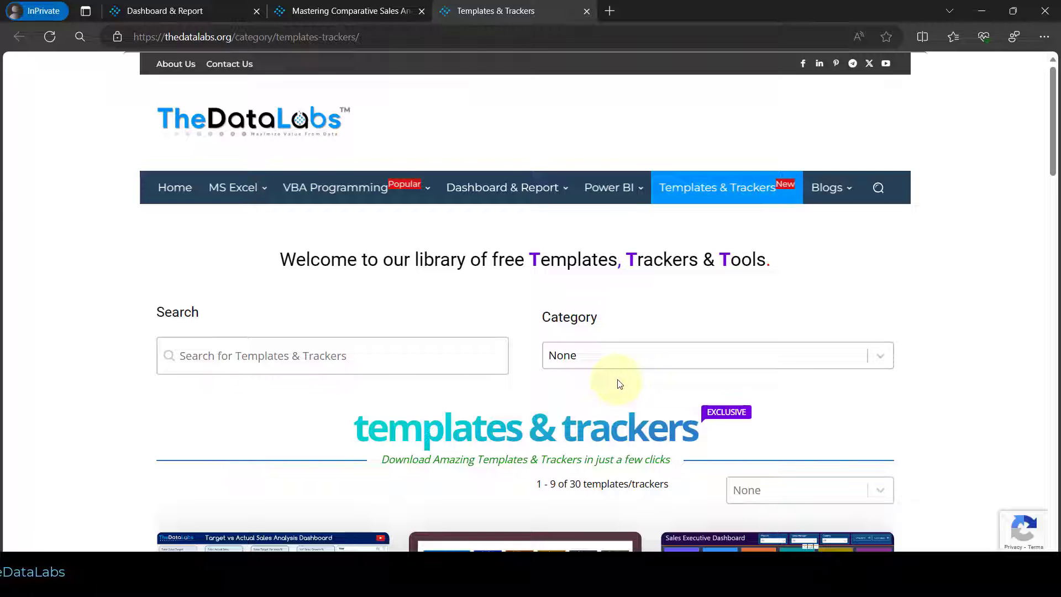
Step: Switch to the Excel workbook and view the Dashboard sheet down to the Sales Summary By Product Category and Product table
mouse_move(653, 580)
left_click(652, 497)
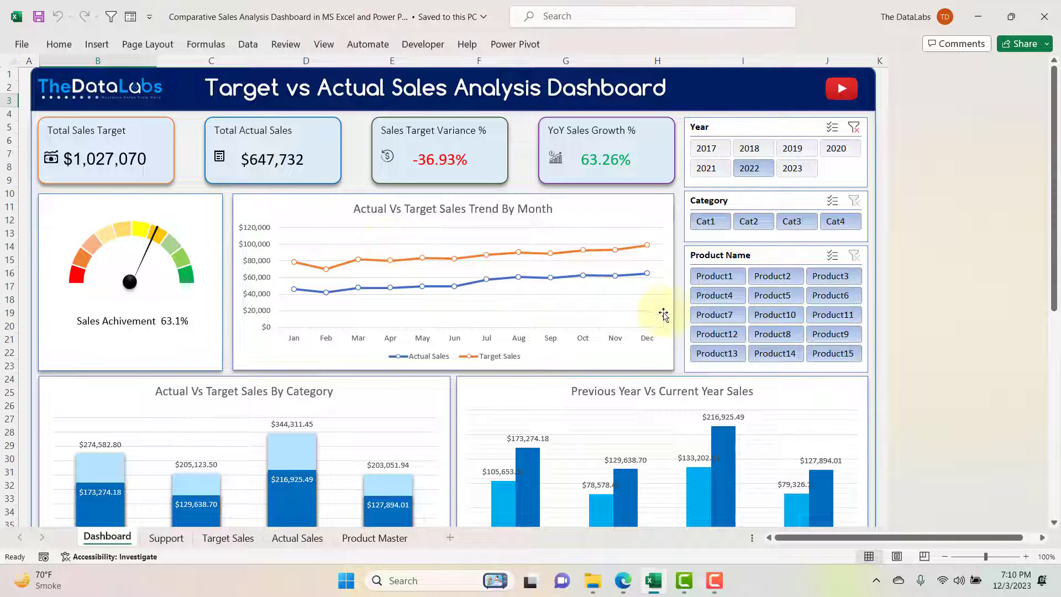
scroll(824, 267, "down", 7)
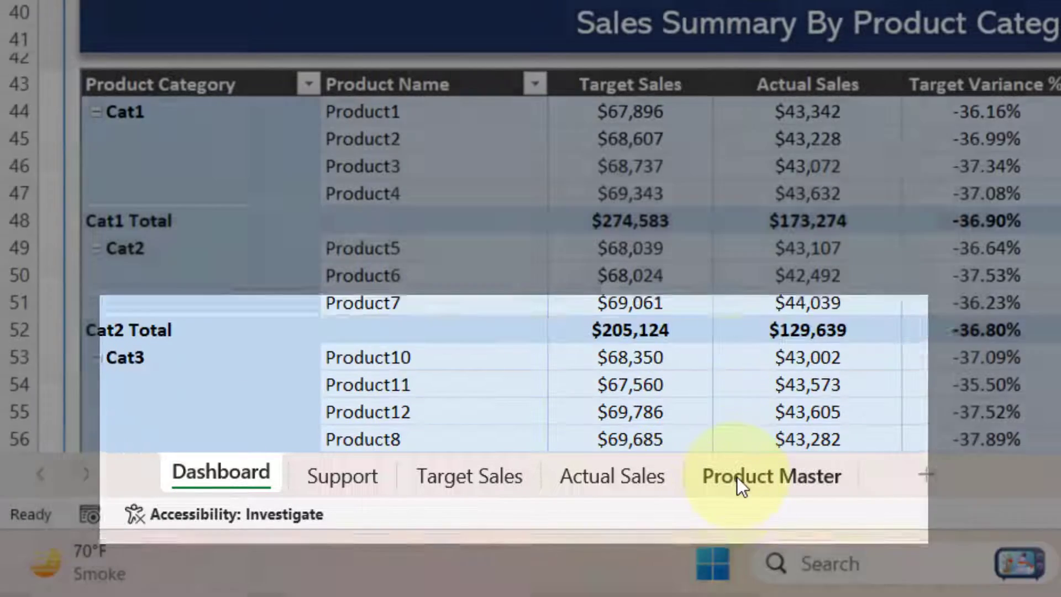
Step: Open the Product Master sheet and examine its product ID, name and category records by selecting A2:C16
left_click(740, 479)
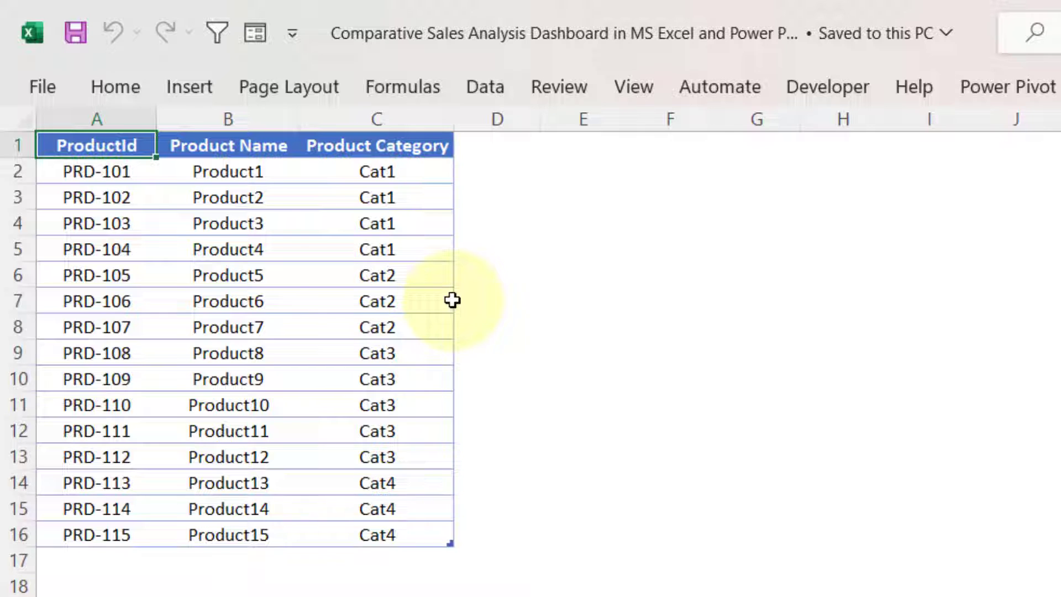
mouse_move(83, 171)
left_mouse_down()
mouse_move(194, 223)
mouse_move(403, 536)
left_mouse_up()
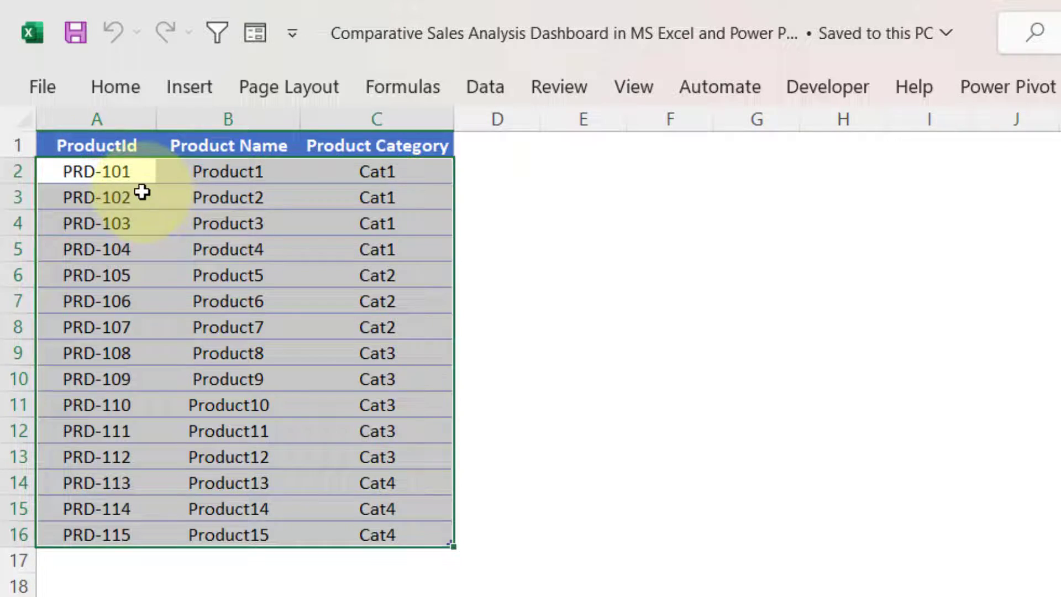
left_click(102, 147)
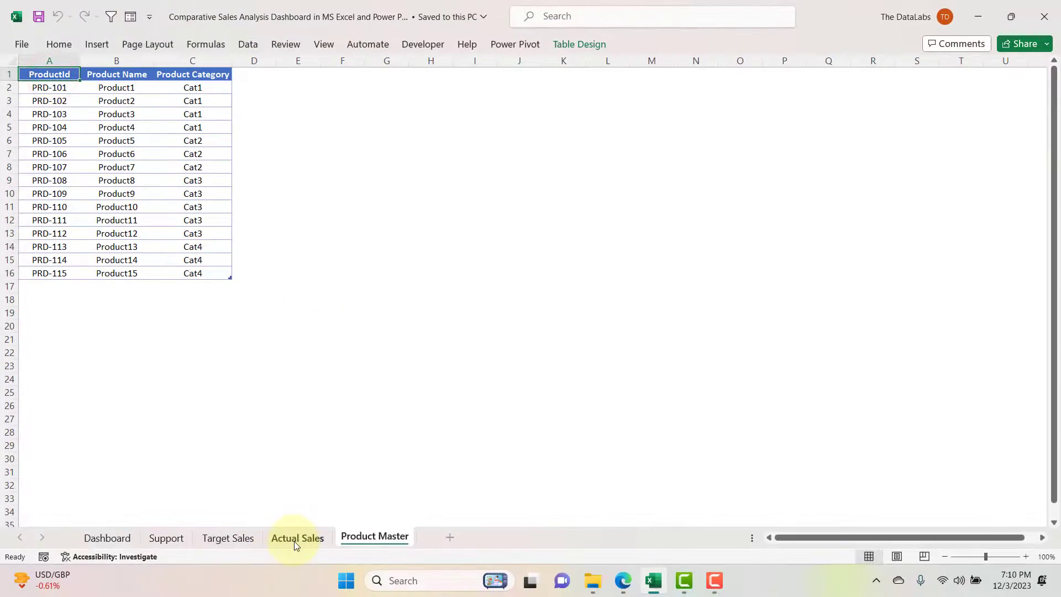
Step: Open the Actual Sales sheet and examine its Date, Product ID and Actual Sales Amount columns and their daily records
left_click(295, 539)
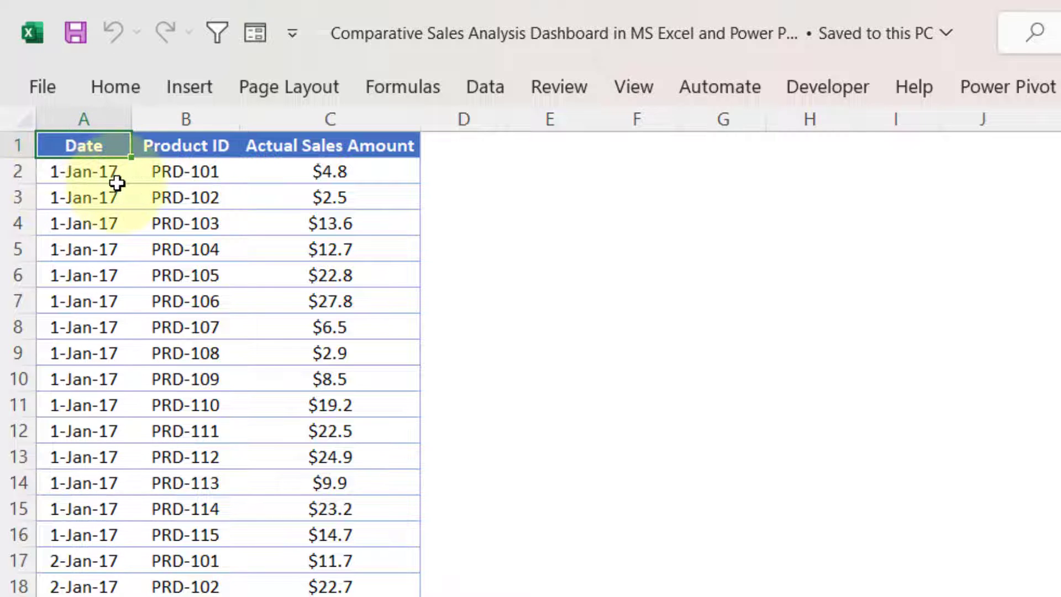
left_click(86, 118)
left_click(185, 119)
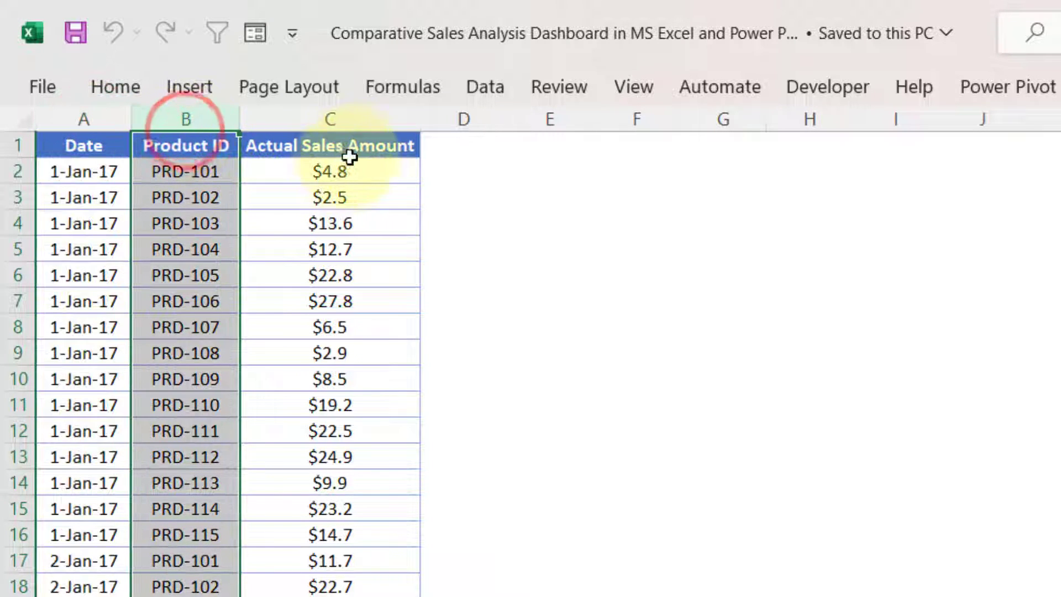
left_click(350, 123)
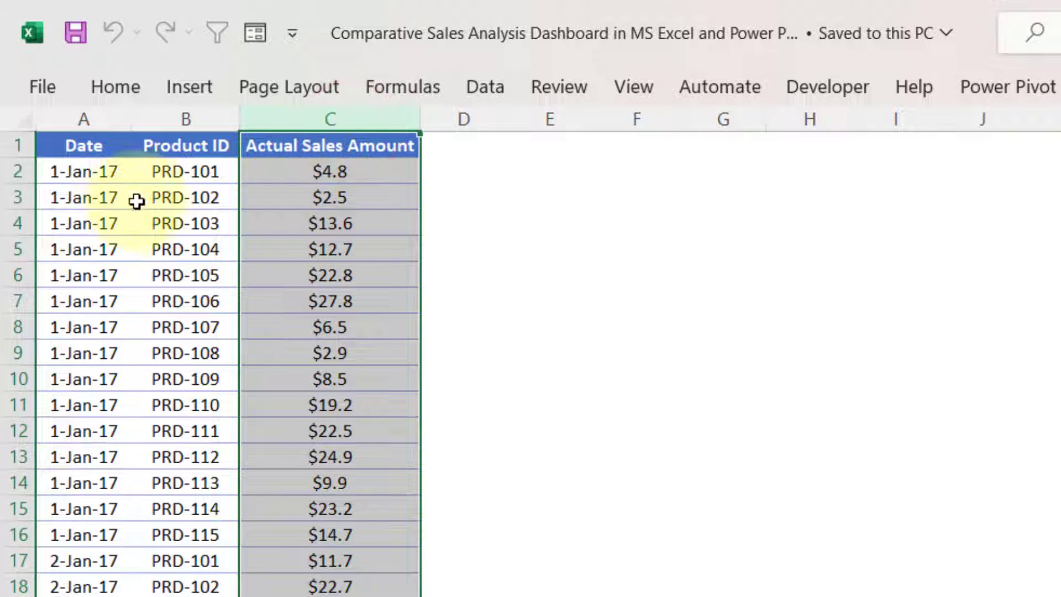
left_click(91, 179)
scroll(324, 587, "down", 3)
scroll(324, 589, "up", 3)
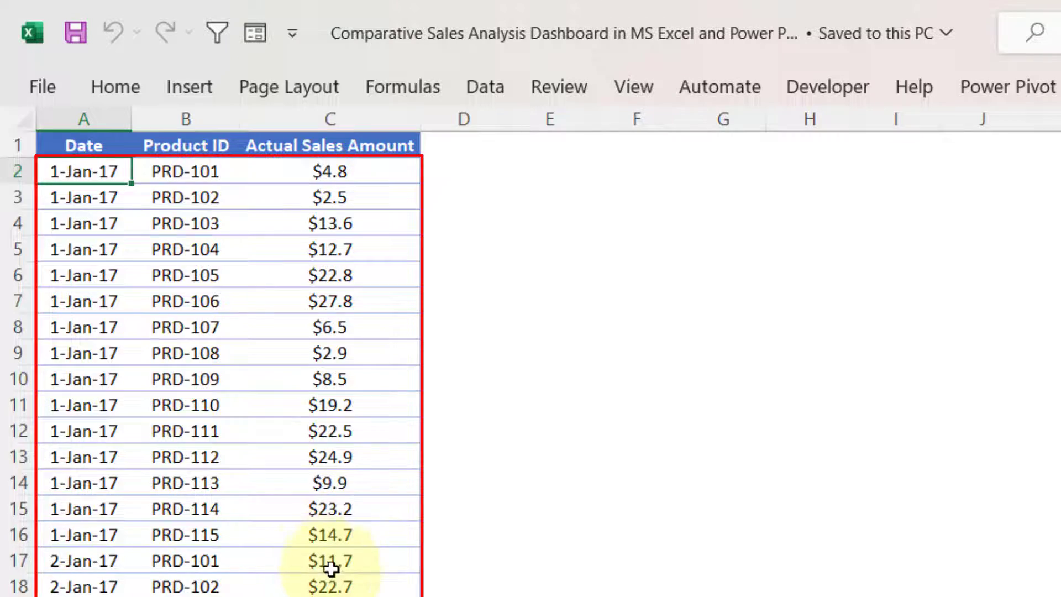
Step: Examine the Target Sales sheet's records, as well as the pivot tables and speedometer chart data on the Support sheet
left_click(228, 537)
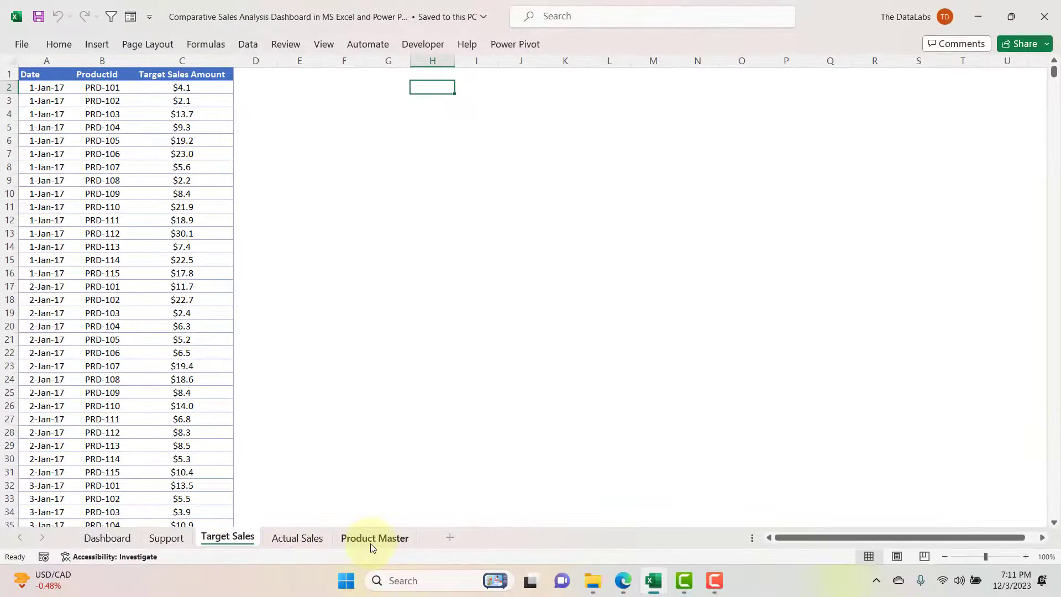
left_click(184, 539)
scroll(162, 407, "up", 1)
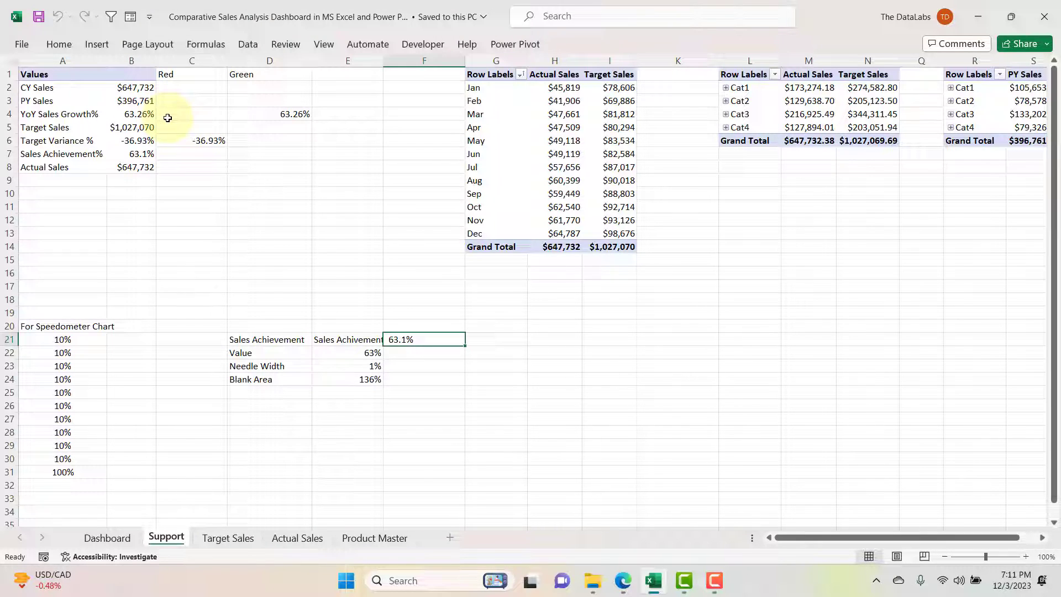
Step: Return to the Dashboard sheet and look over its cards, charts, slicers and sales summary table
left_click(107, 539)
scroll(135, 494, "up", 7)
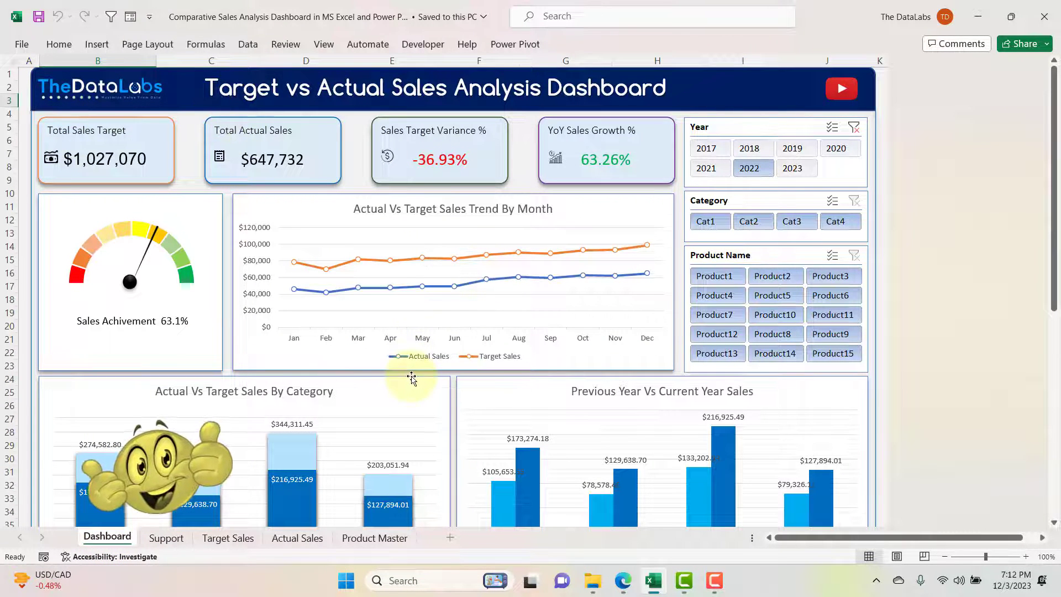
scroll(412, 381, "down", 5)
scroll(411, 380, "down", 2)
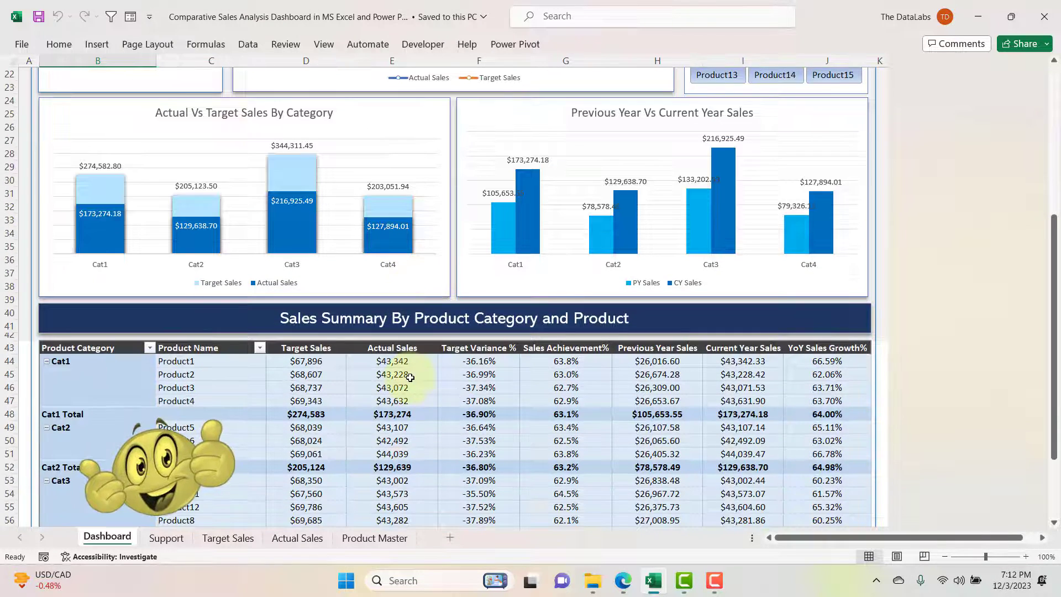
scroll(412, 379, "up", 6)
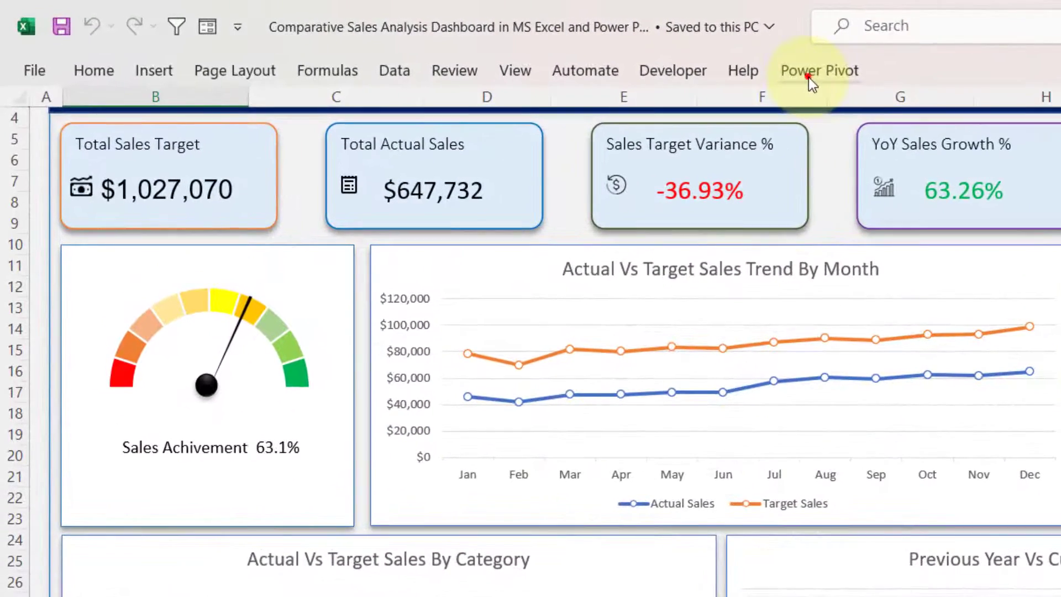
Step: Open the workbook's Power Pivot data model and view the Product Master, Target Sales Table and Actual Sales Table
left_click(508, 48)
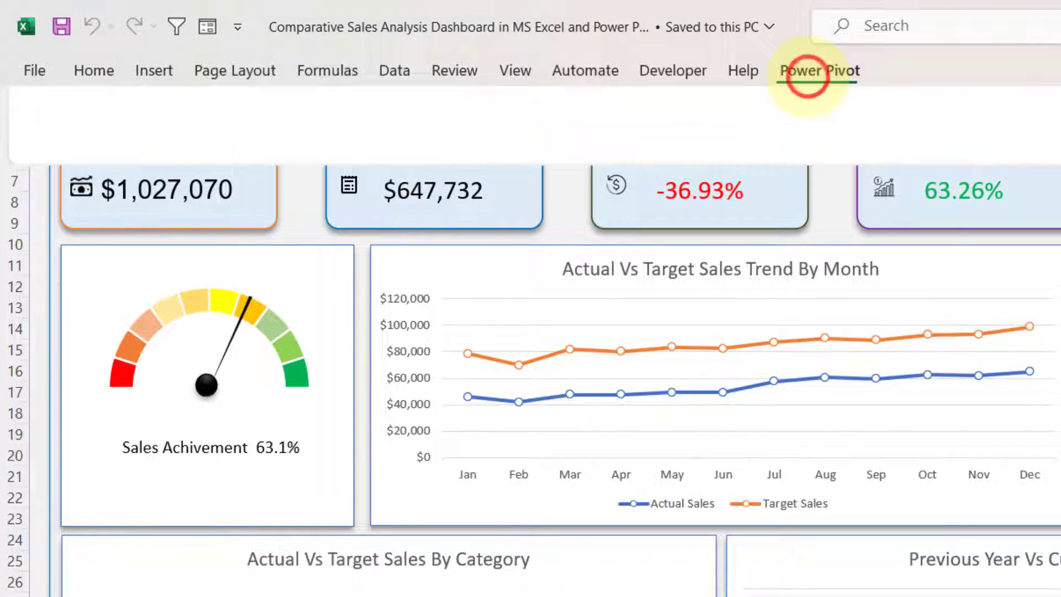
left_click(45, 145)
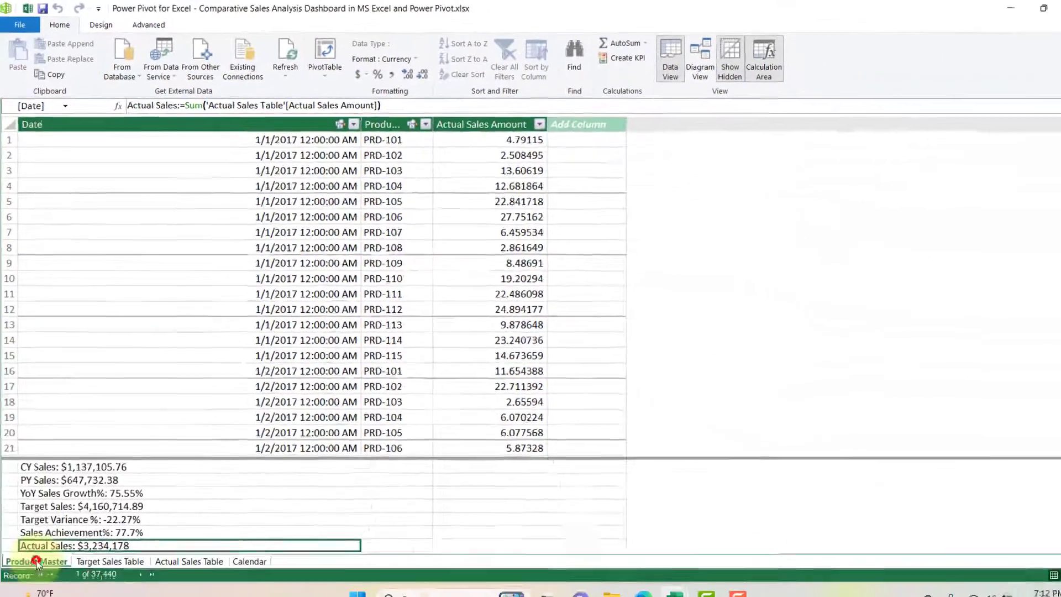
left_click(36, 542)
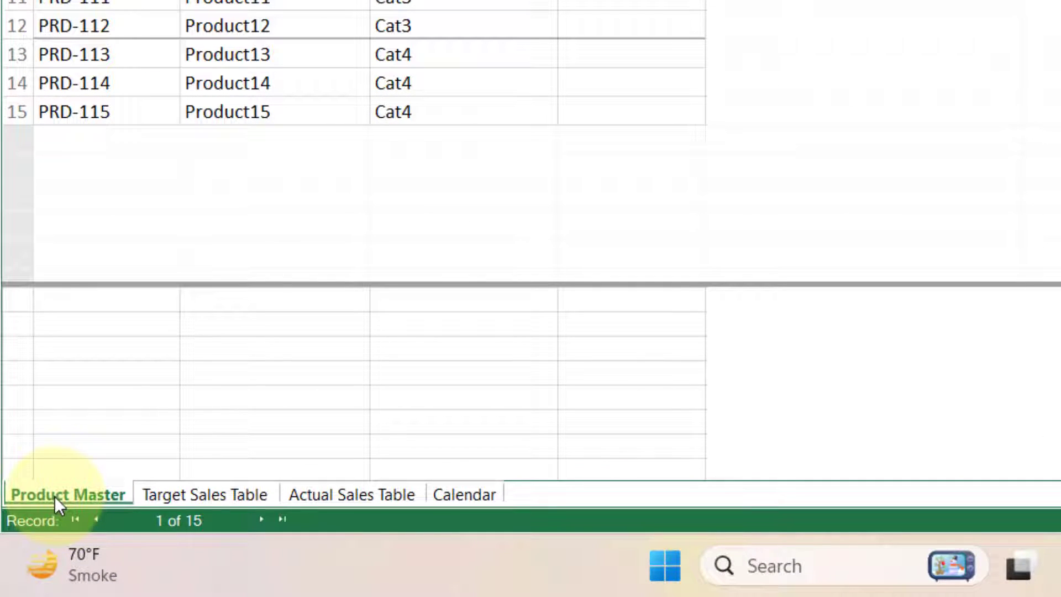
left_click(164, 499)
left_click(339, 501)
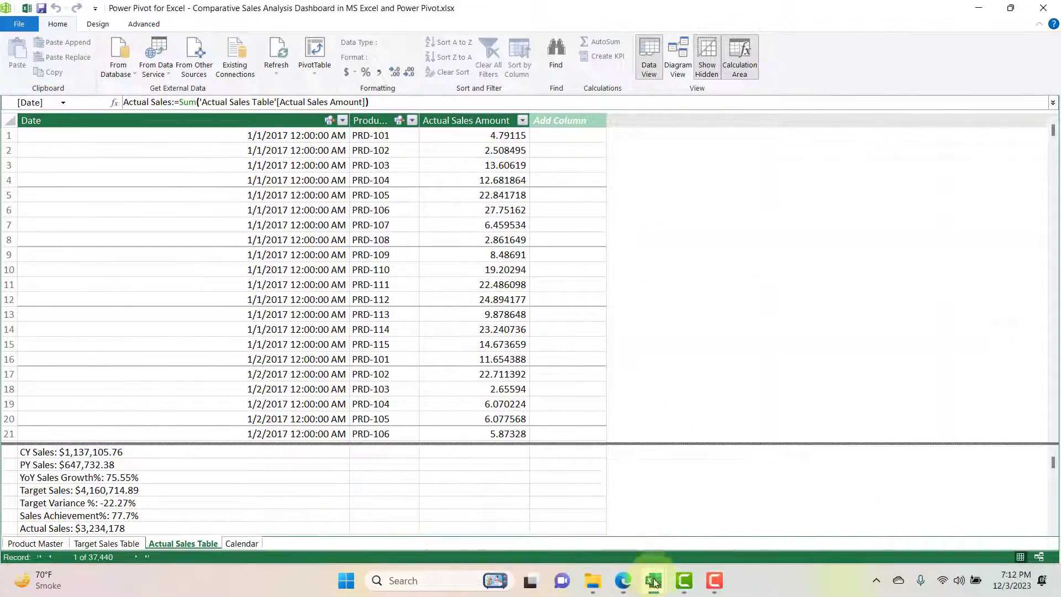
Step: Switch to the Excel workbook window to look over the Dashboard sheet, and return to the Power Pivot window
mouse_move(654, 583)
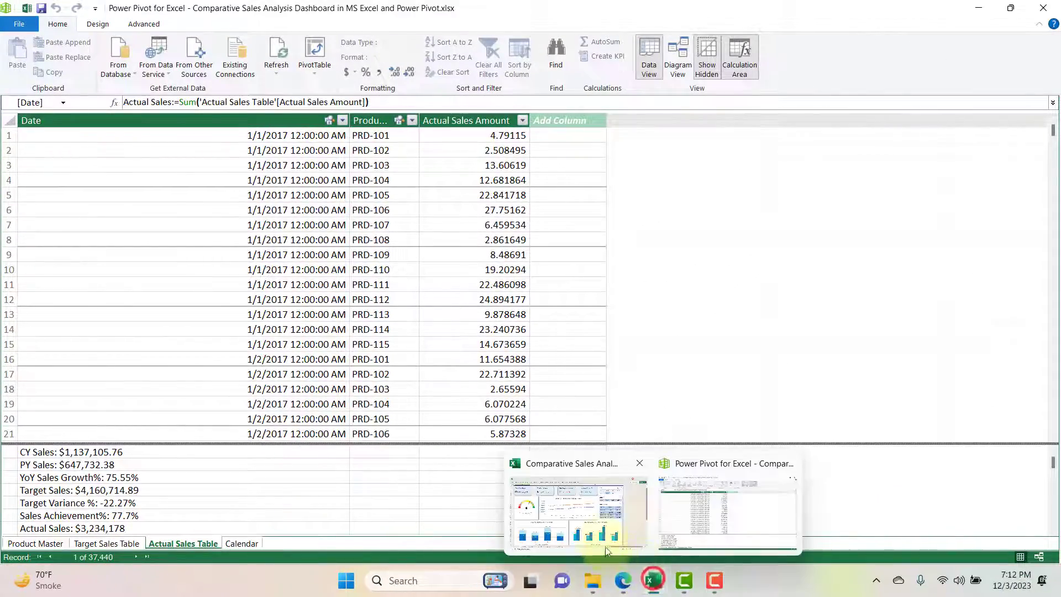
left_click(573, 475)
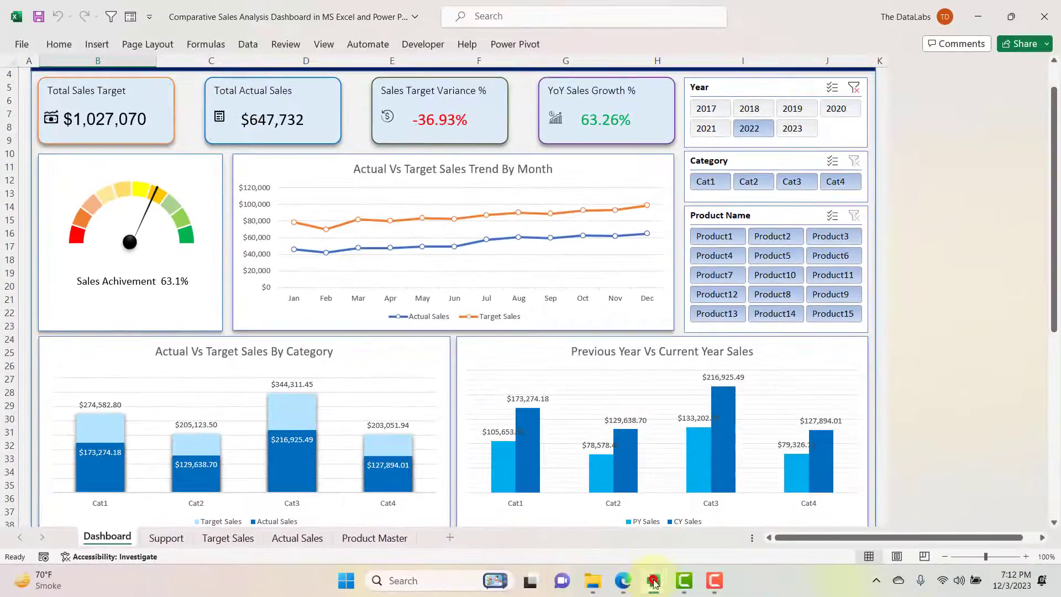
mouse_move(654, 582)
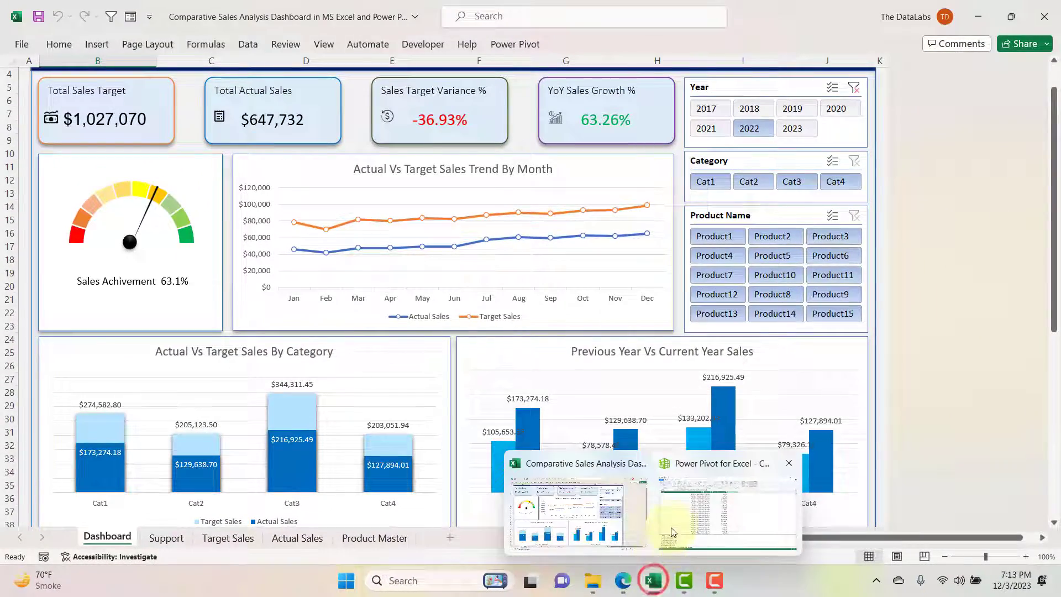
left_click(671, 528)
Step: Open the Calendar table in the data model and view the Date Table options for creating a custom calendar
left_click(238, 545)
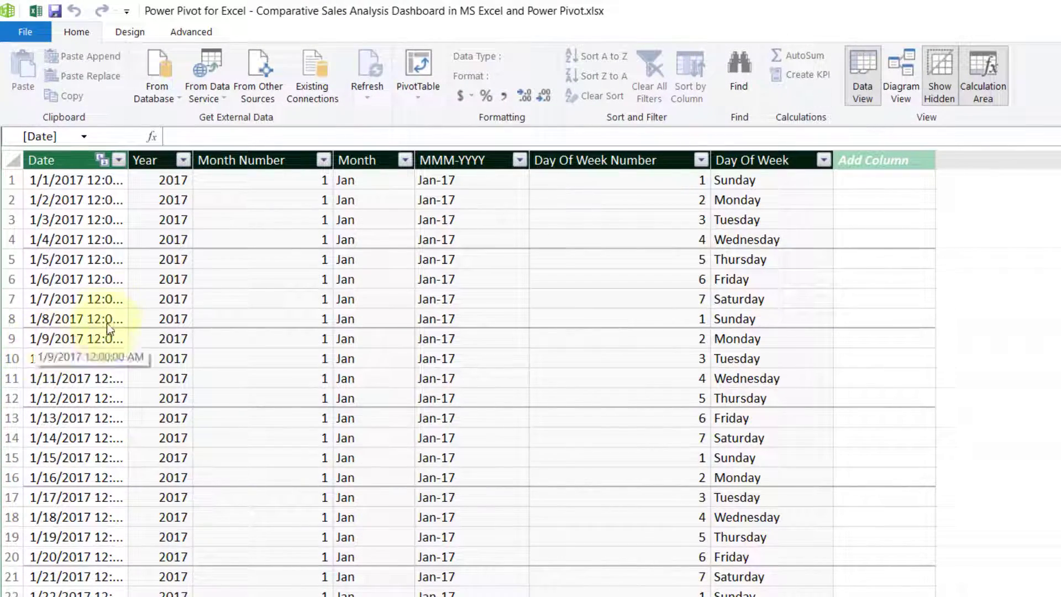
left_click(137, 26)
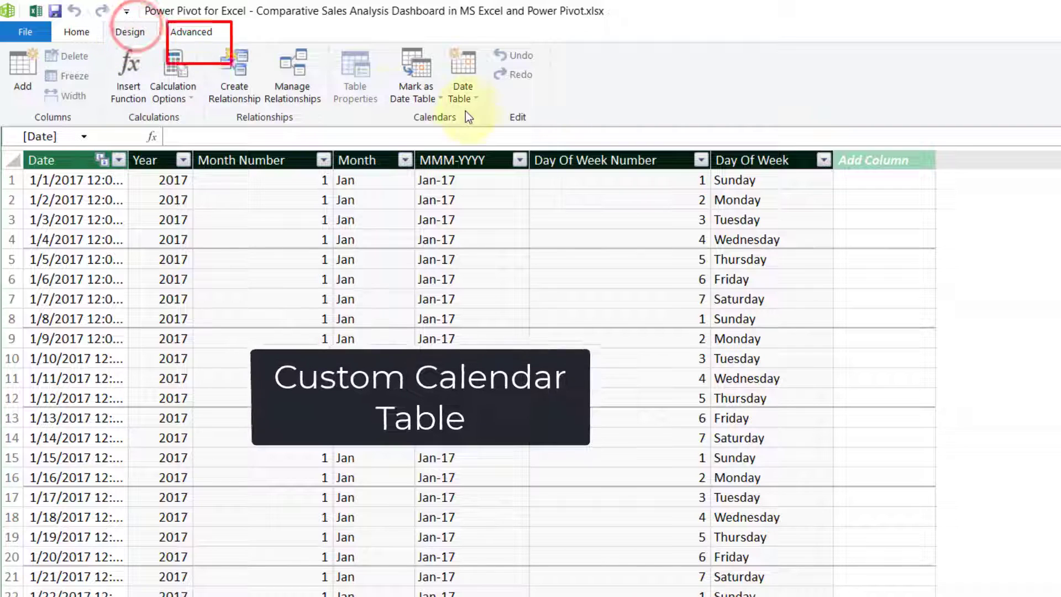
left_click(464, 93)
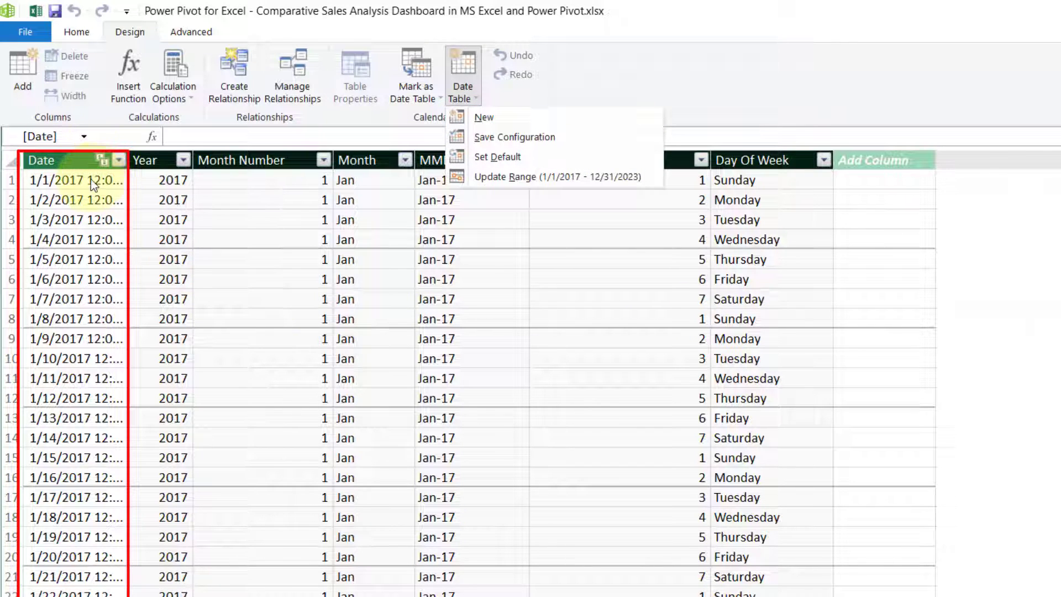
Step: Examine the Calendar table's columns one by one from Year to Day Of Week, and select them all together
left_click(152, 161)
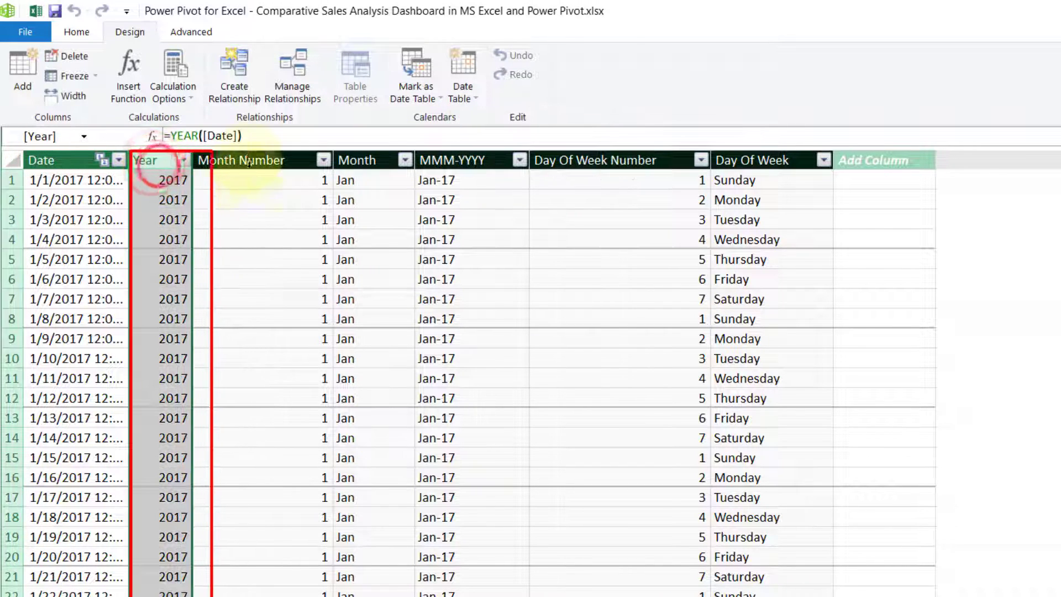
left_click(247, 160)
left_click(365, 161)
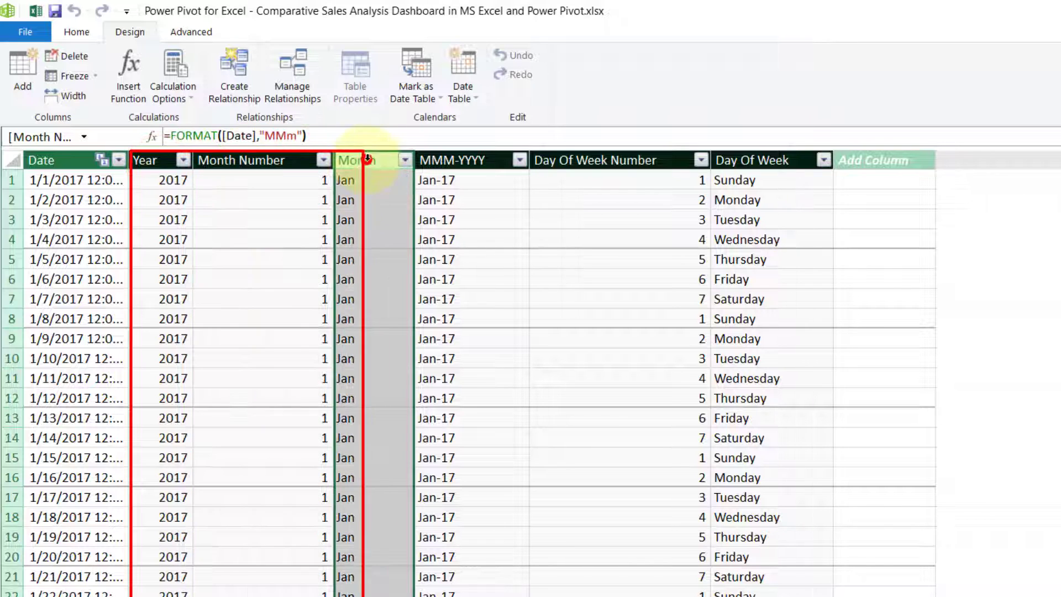
left_click(459, 160)
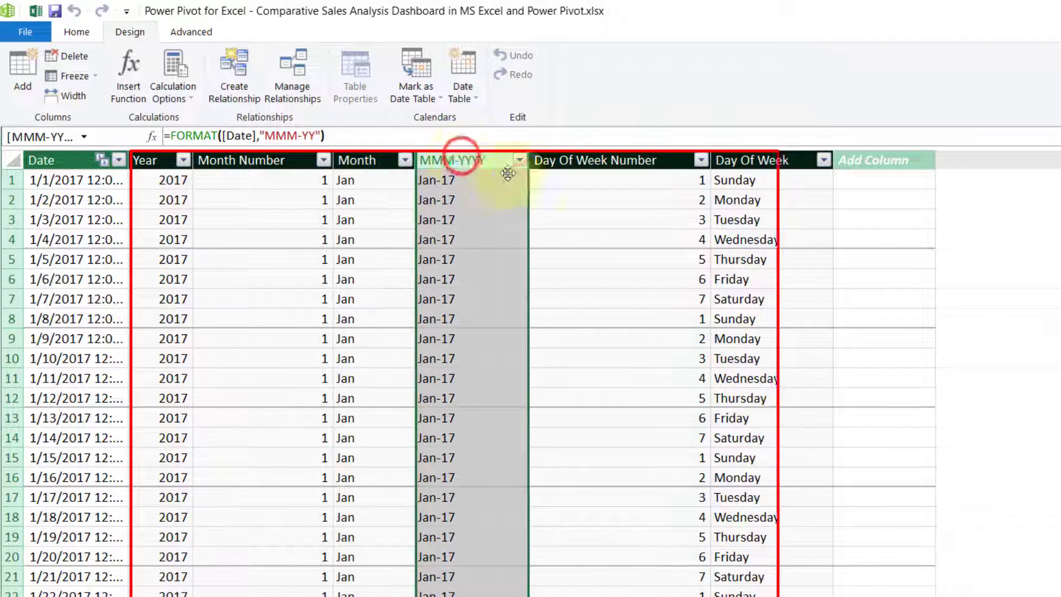
left_click(580, 161)
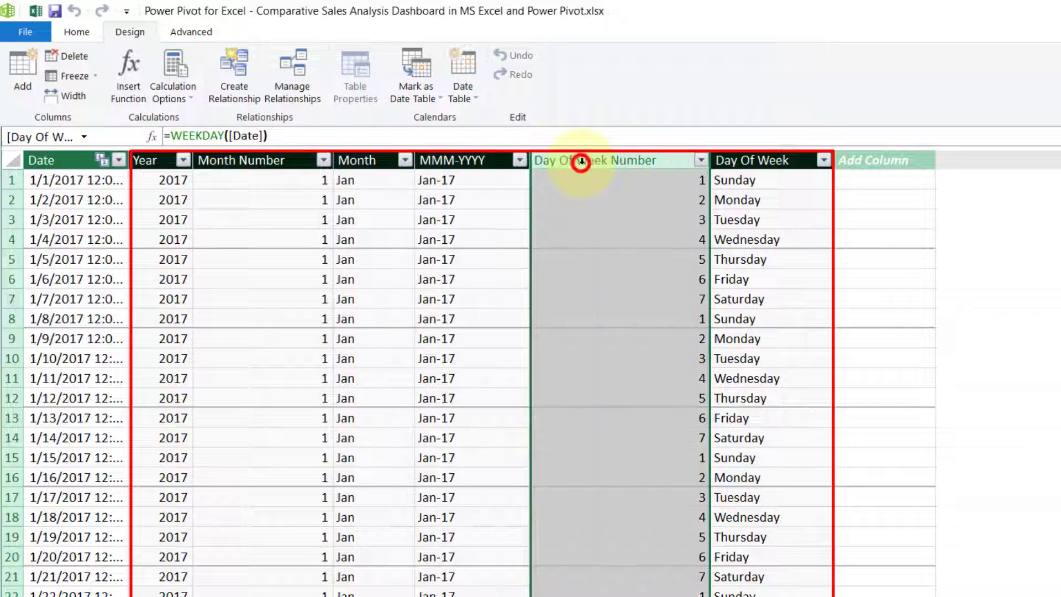
left_click(774, 161)
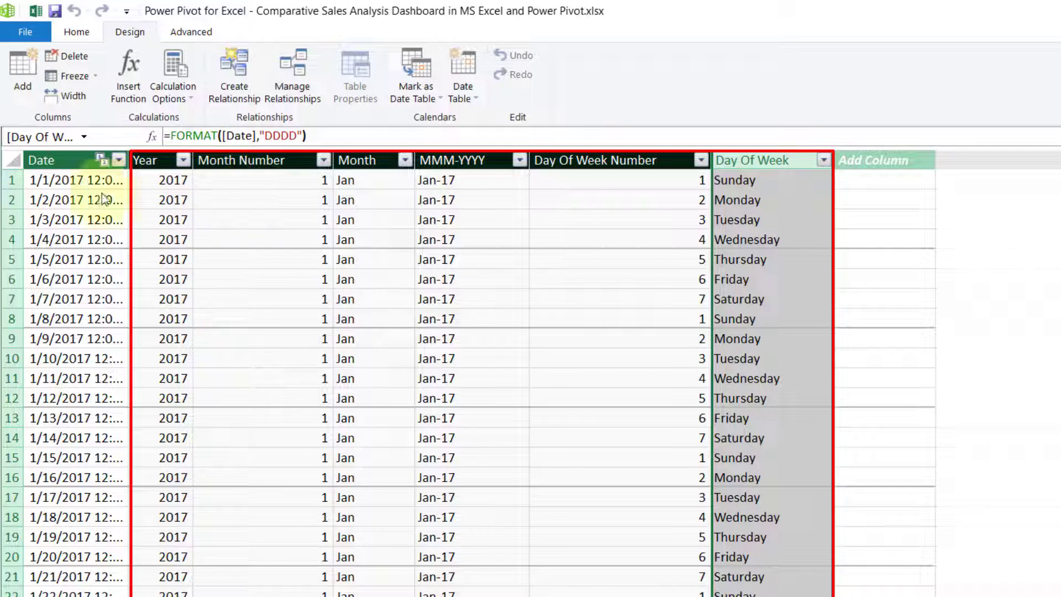
left_click_drag(145, 160, 735, 180)
Step: Expand the formula area and examine the formula behind each calculated Calendar column, from Year through Day Of Week
left_click(171, 183)
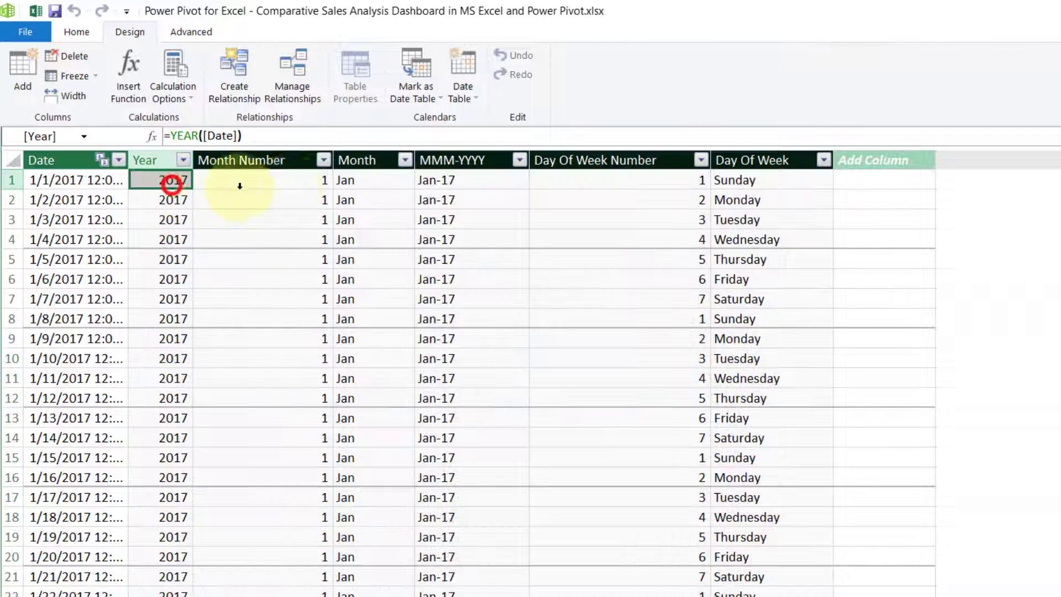
key("ctrl+shift+u")
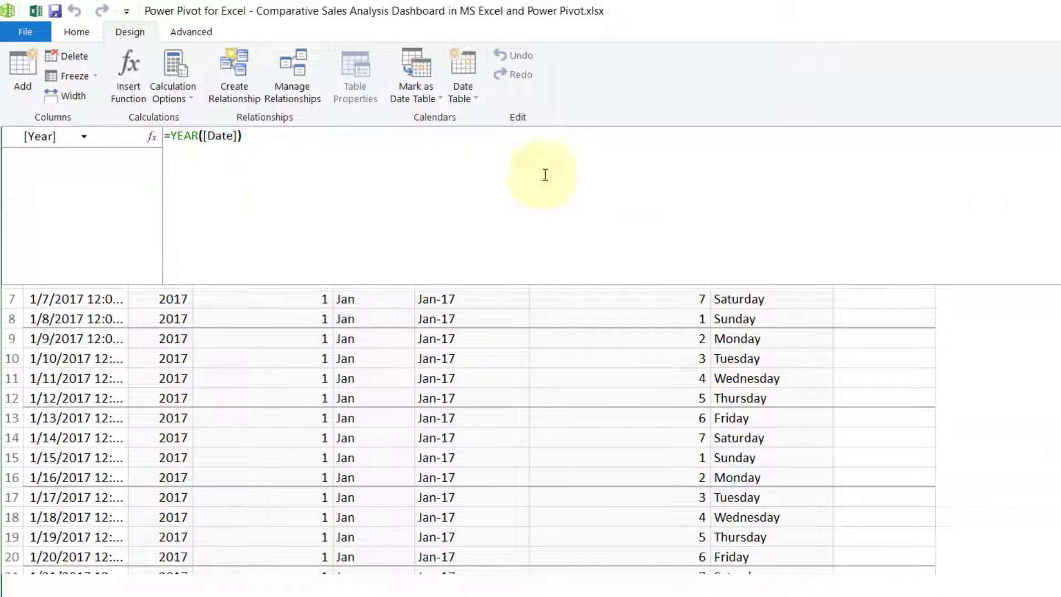
left_click(267, 315)
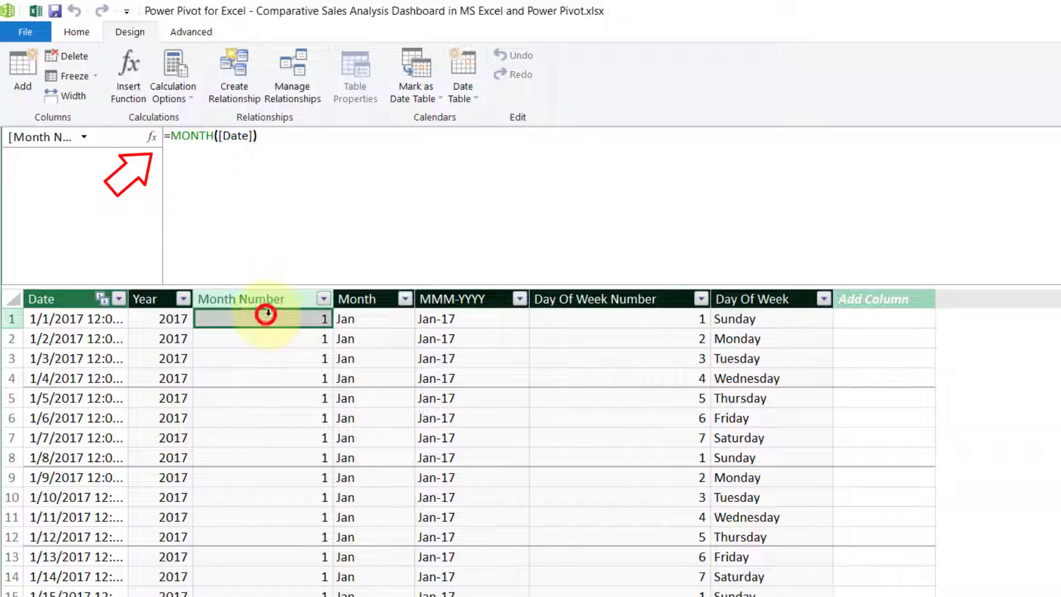
left_click(359, 320)
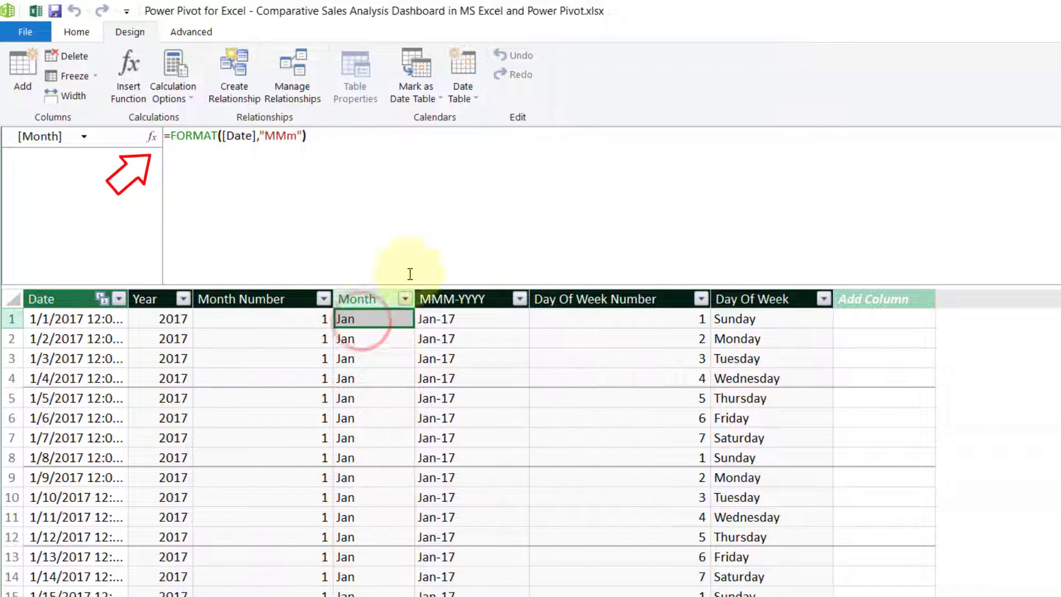
left_click(471, 318)
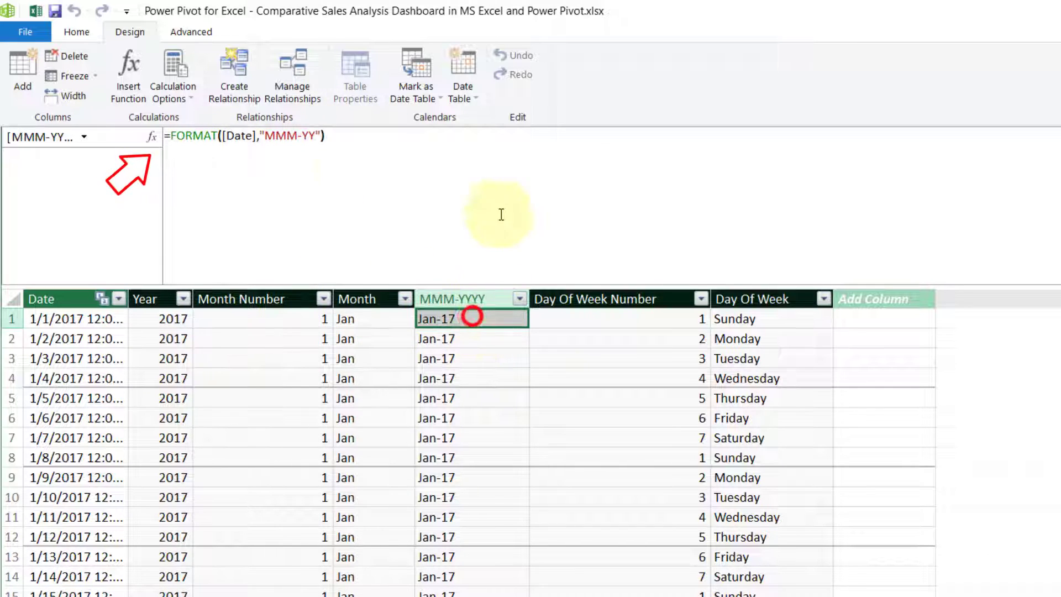
left_click(575, 319)
left_click(746, 318)
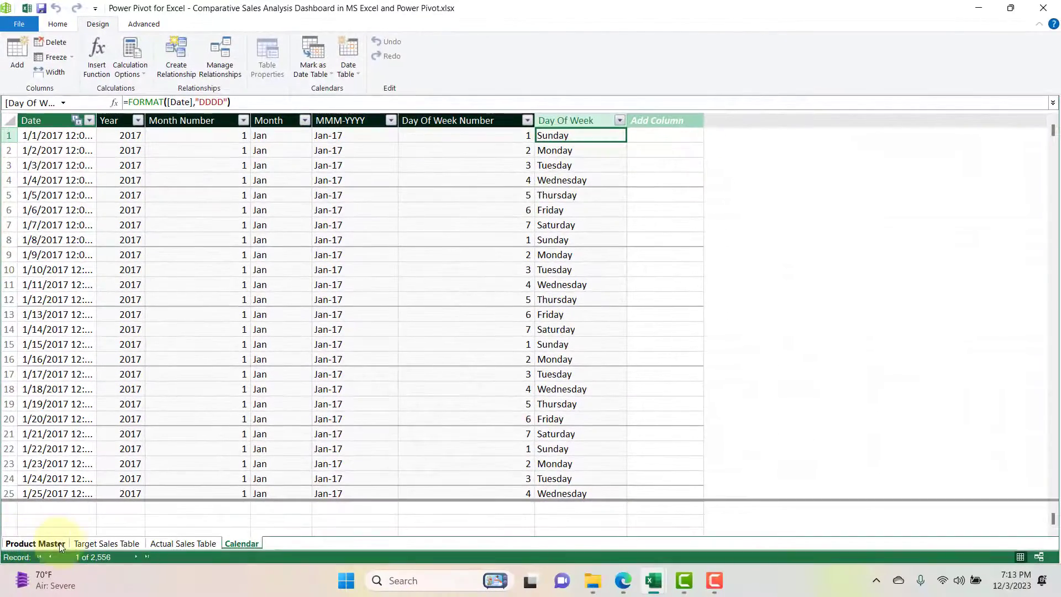
Step: Switch the data model to Diagram View and examine the relationships linking Calendar and Product Master to the Target Sales and Actual Sales tables
left_click(18, 544)
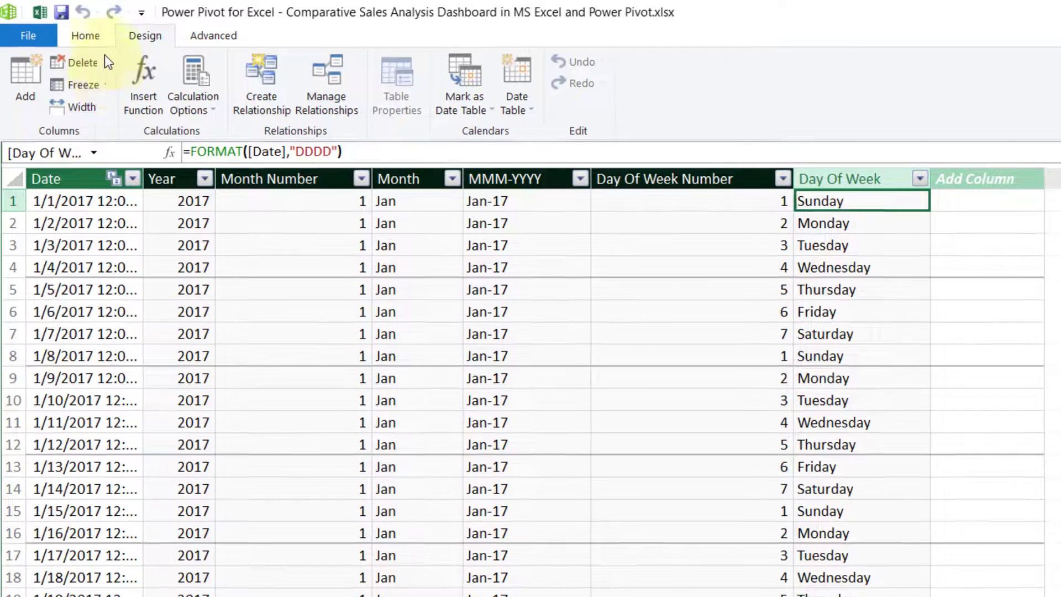
left_click(57, 23)
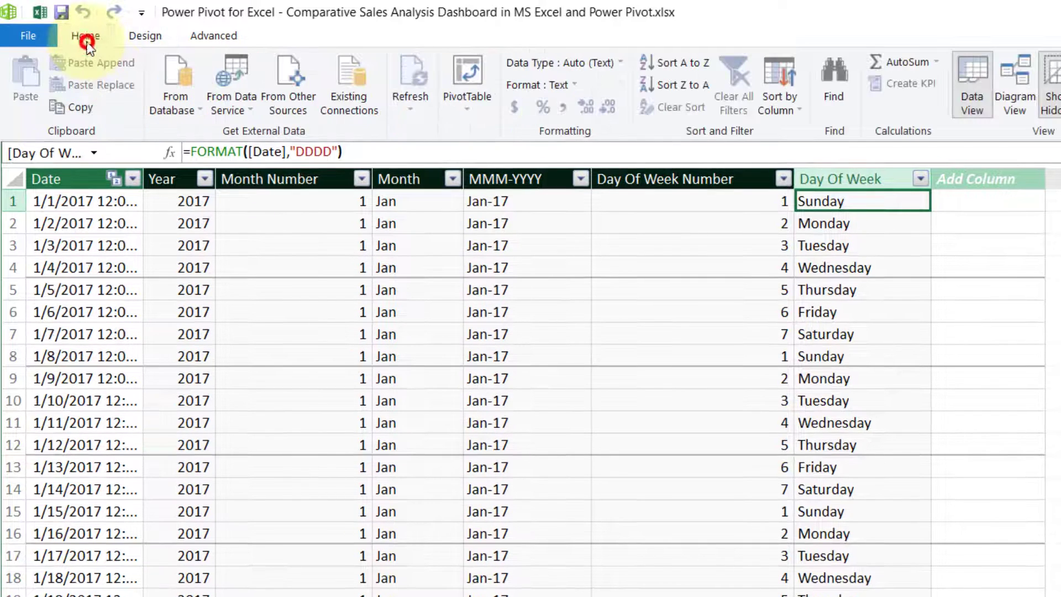
left_click(1020, 86)
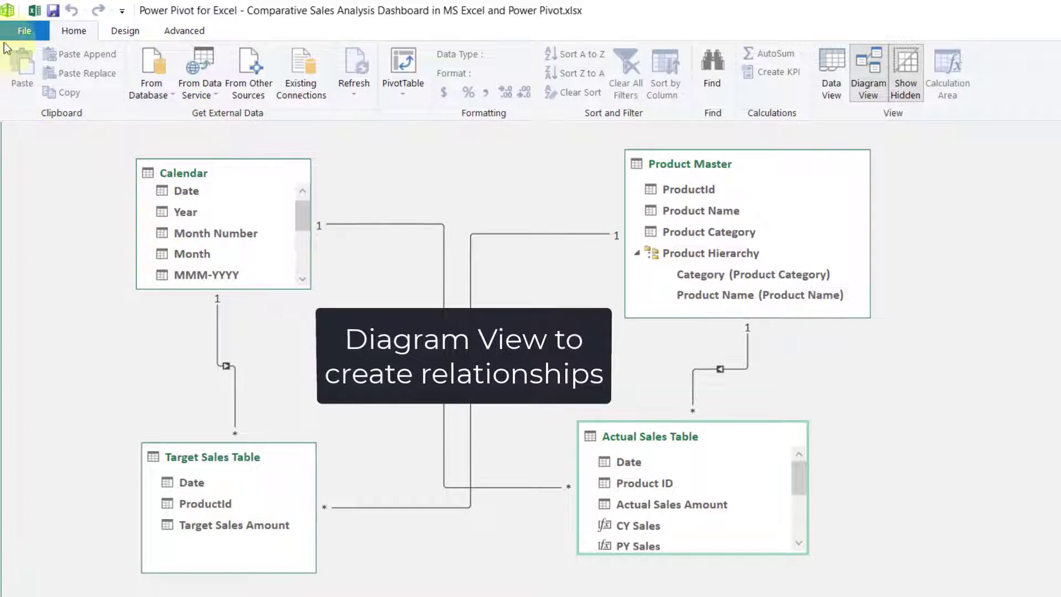
left_click(192, 175)
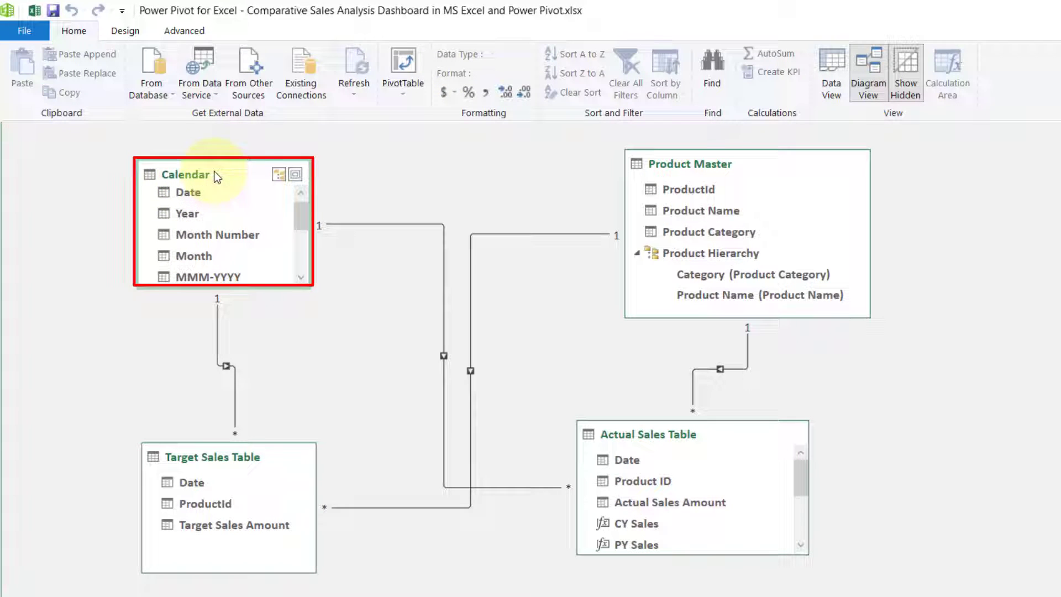
left_click(689, 156)
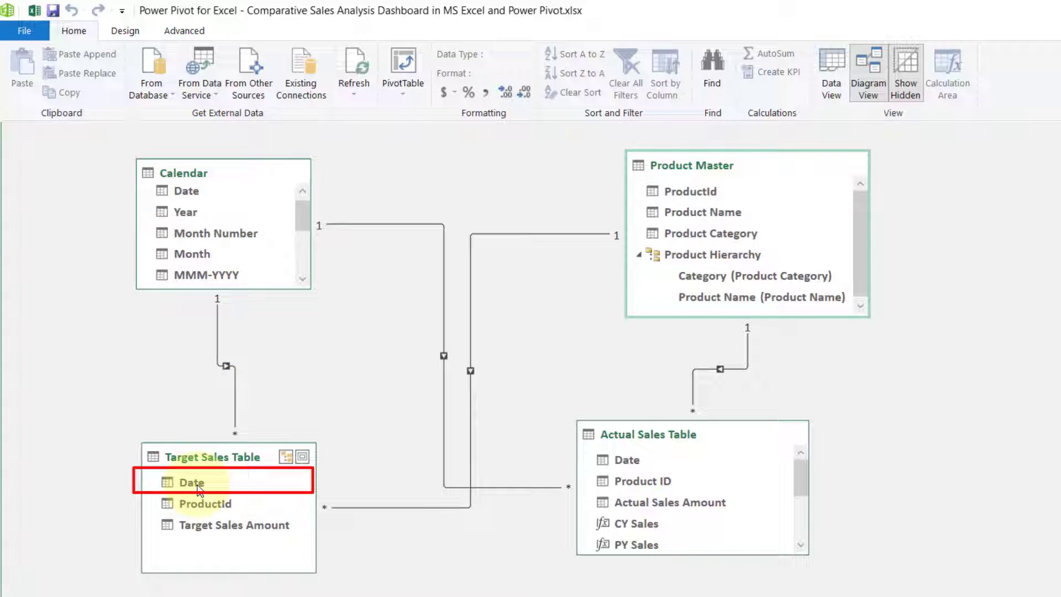
left_click(542, 489)
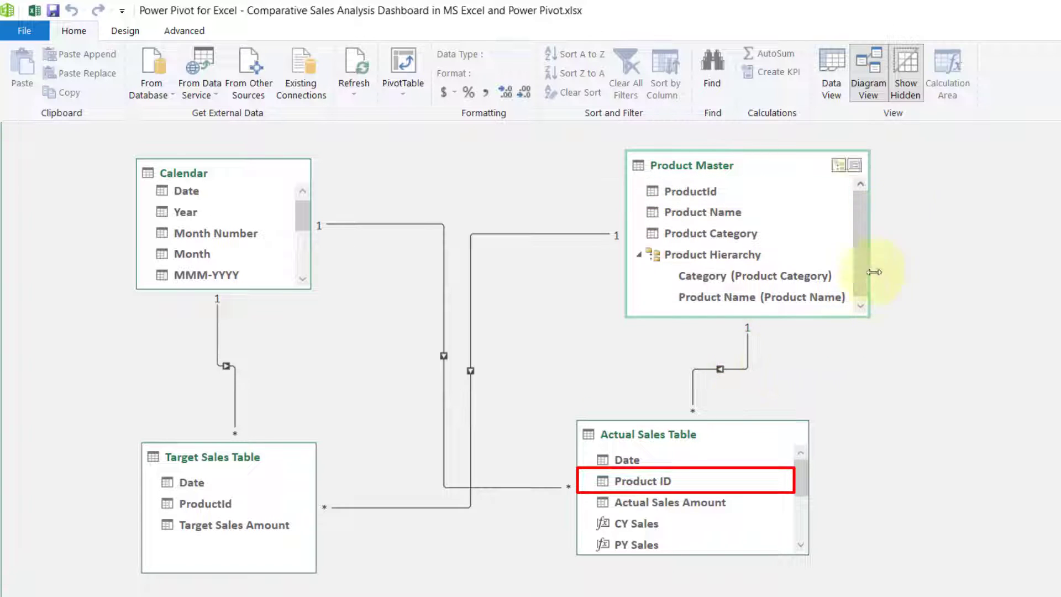
Step: Return to Data View and examine the Actual Sales Table's measures one by one, from CY Sales down to Actual Sales
left_click(838, 85)
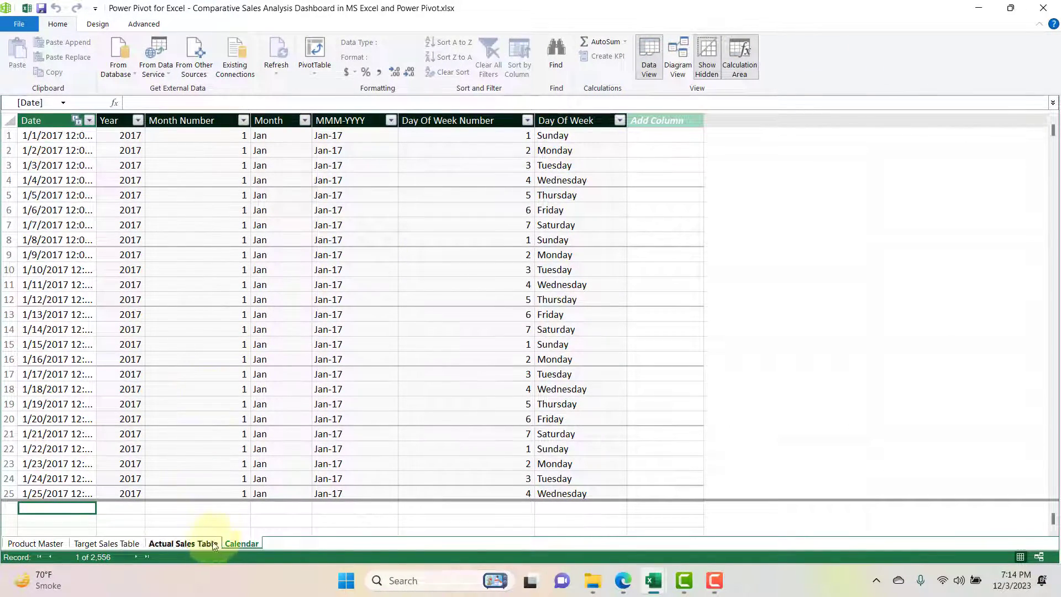
left_click(184, 543)
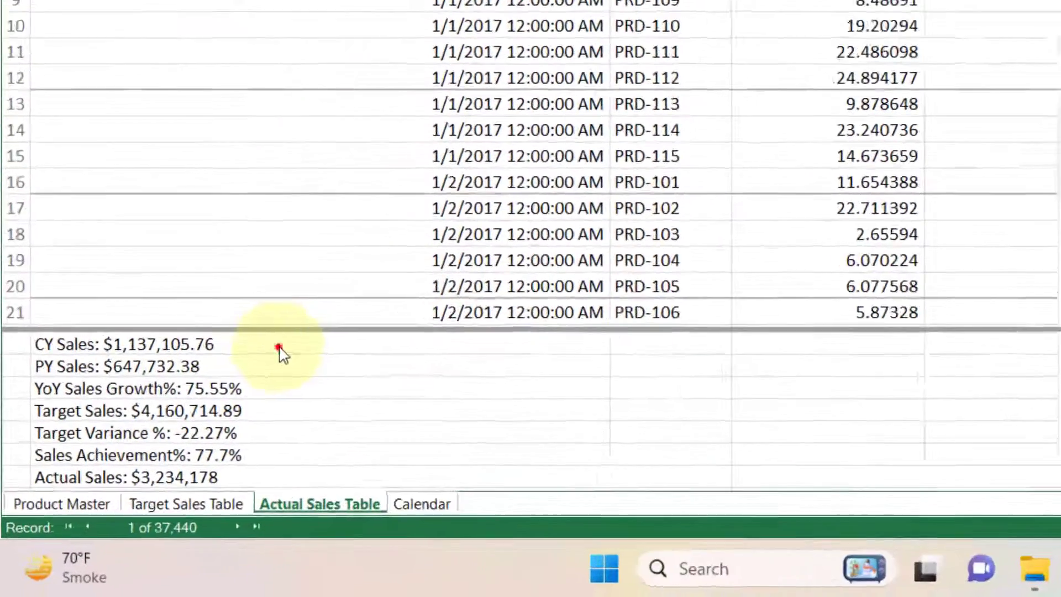
left_click(160, 454)
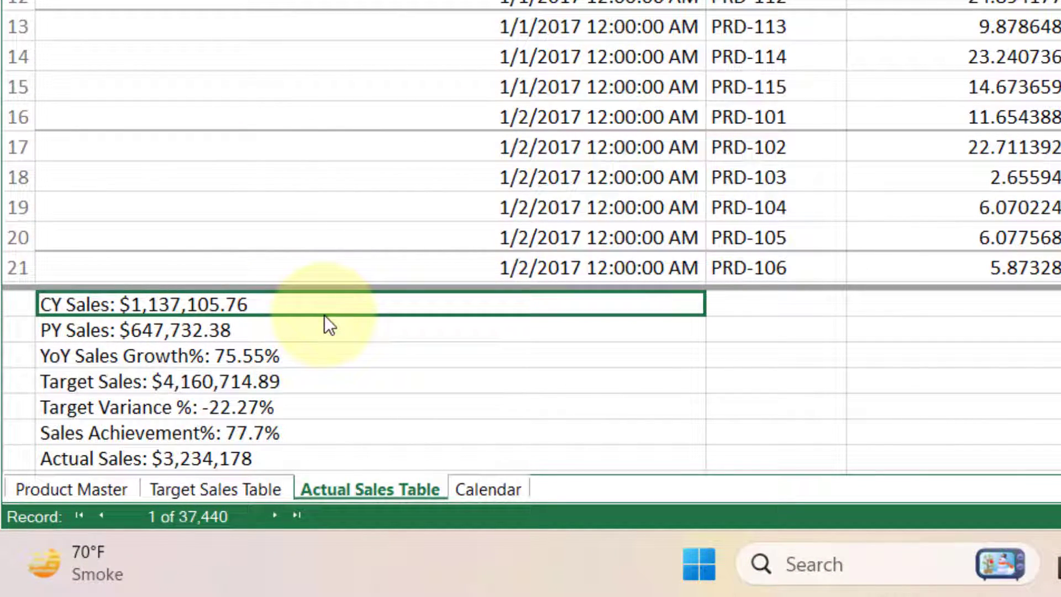
left_click(67, 330)
left_click(100, 359)
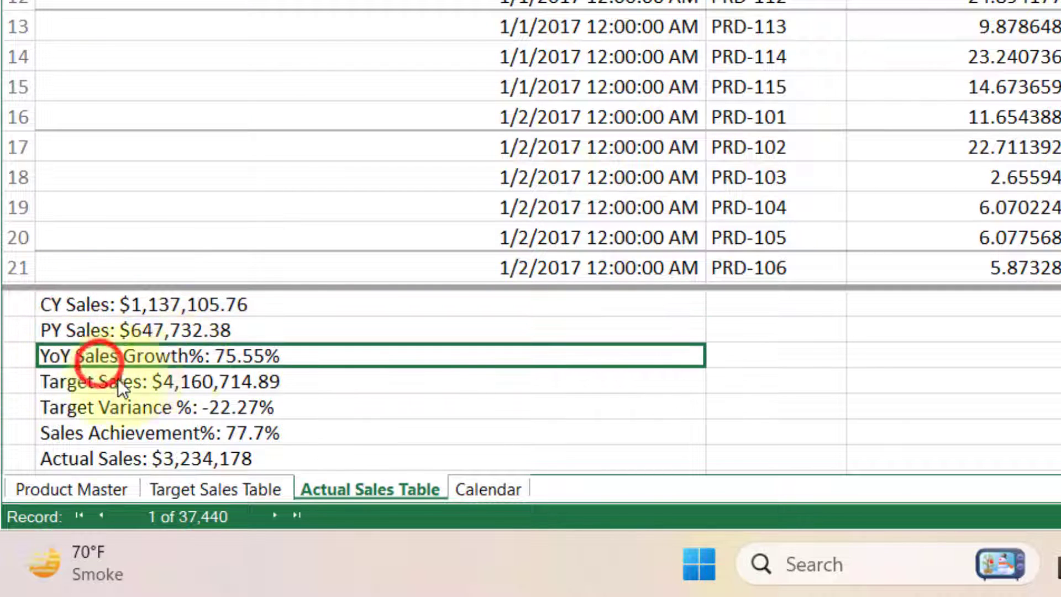
left_click(59, 389)
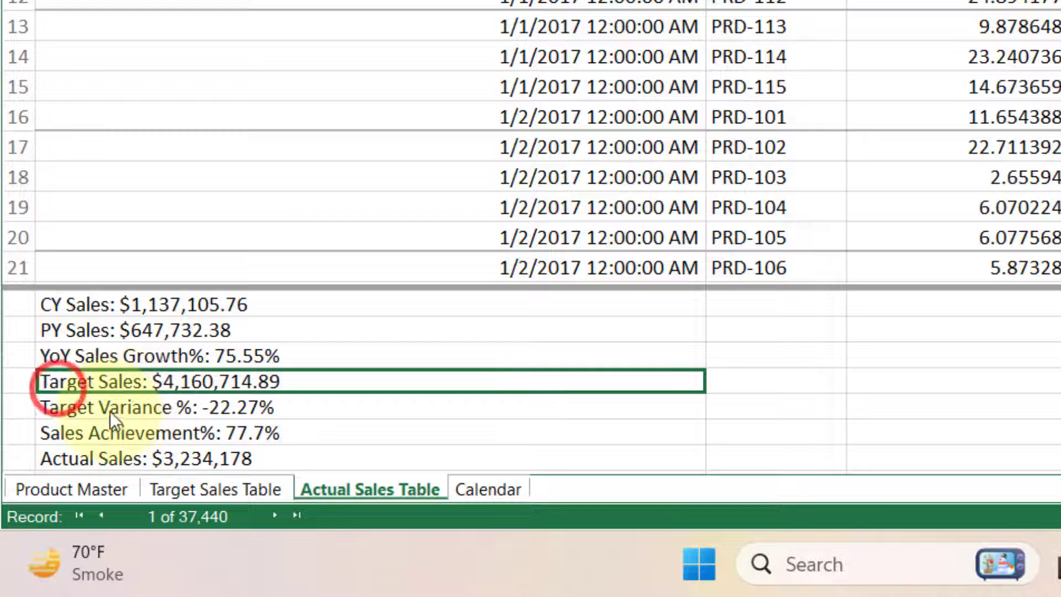
left_click(94, 408)
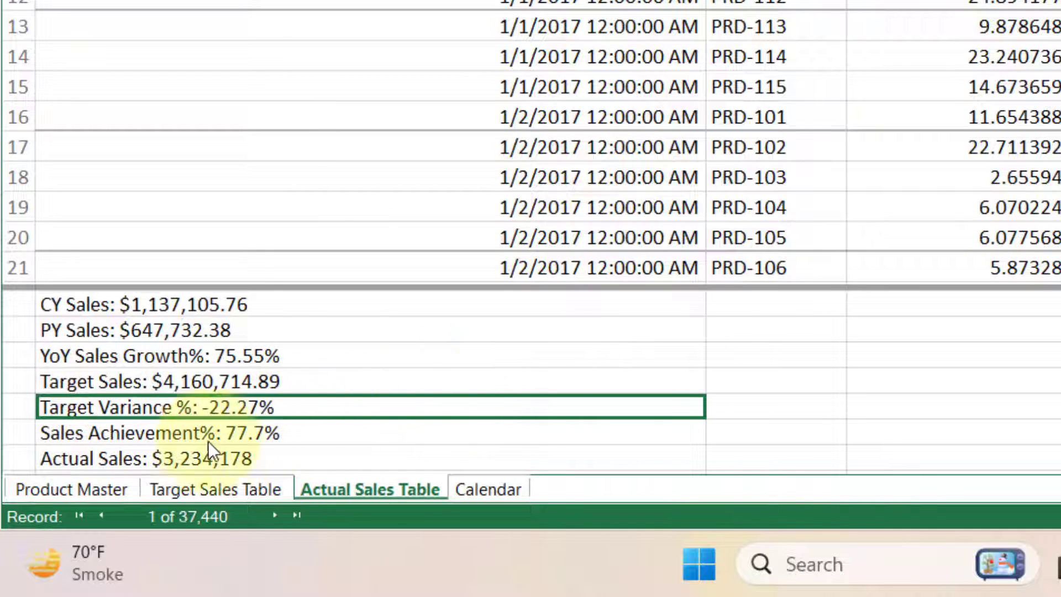
left_click(141, 438)
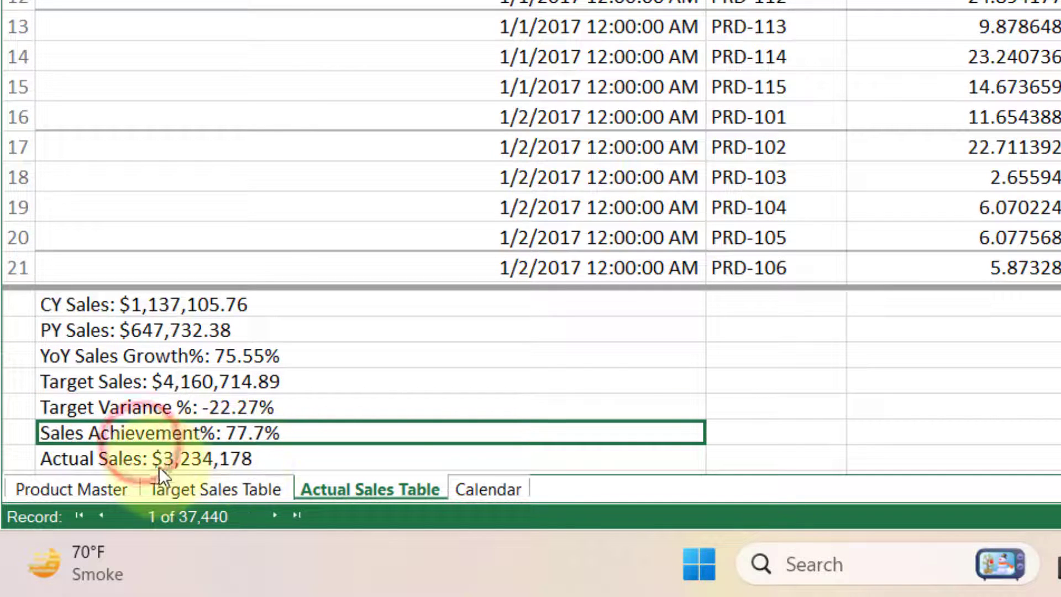
left_click(144, 460)
Step: Examine the CY Sales measure's DAX formula part by part, from the MAX Calendar Year variable to the CALCULATE expression
left_click(157, 302)
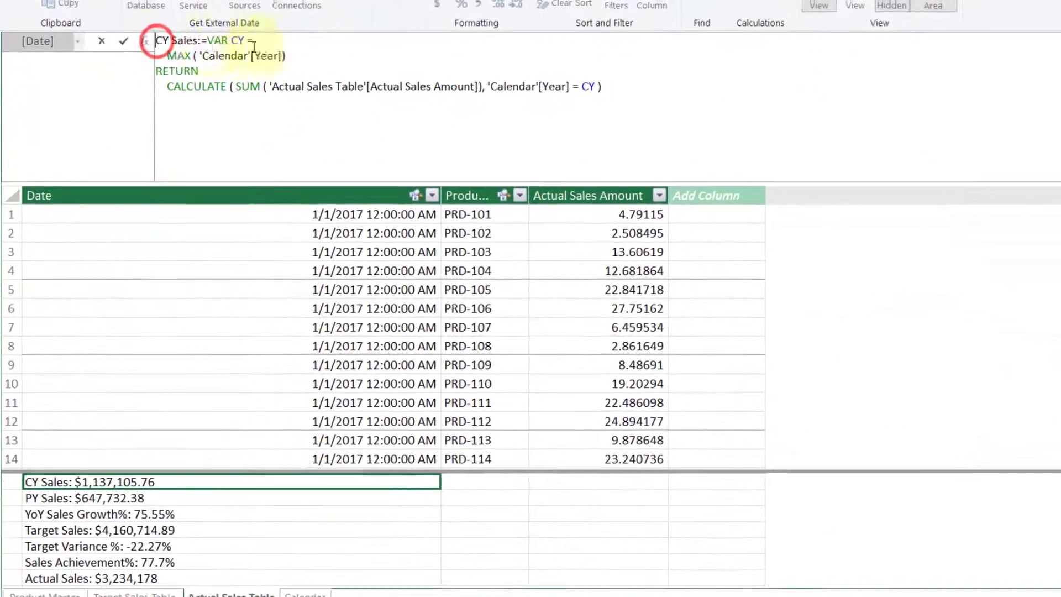
left_click_drag(169, 51, 293, 53)
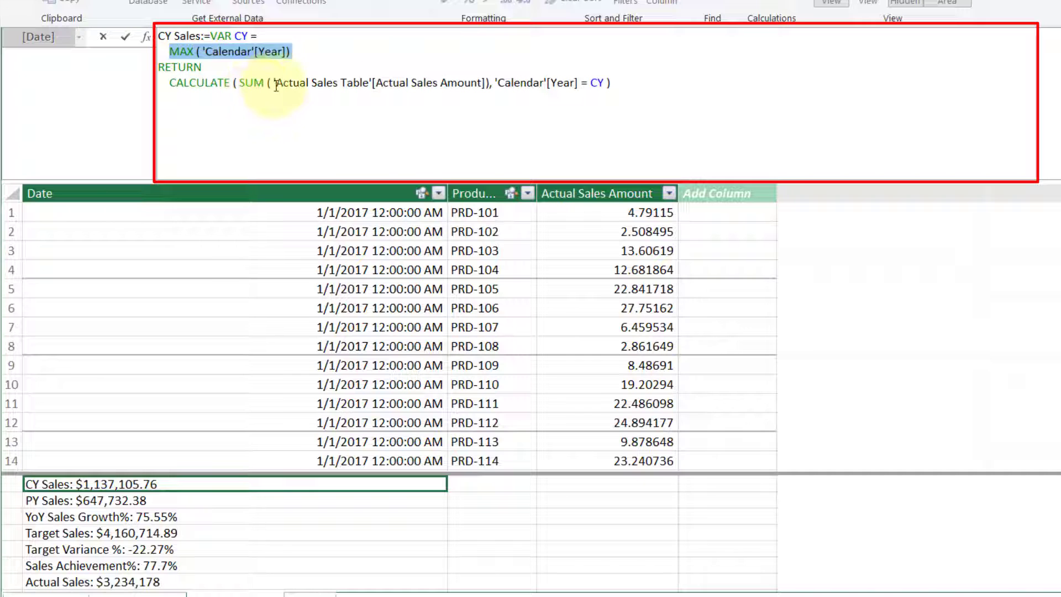
left_click_drag(239, 84, 508, 94)
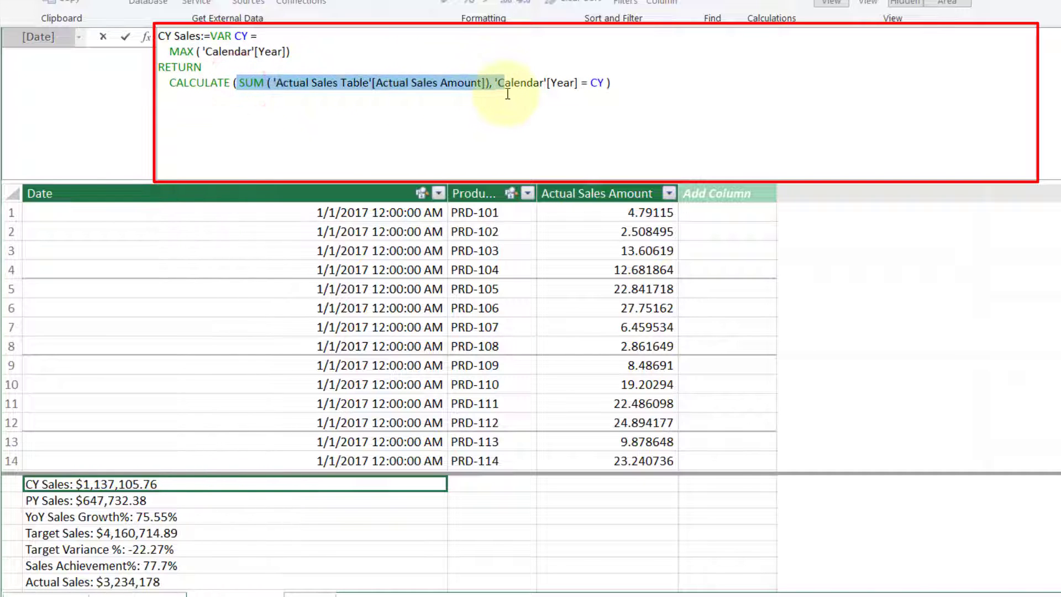
left_click(521, 84)
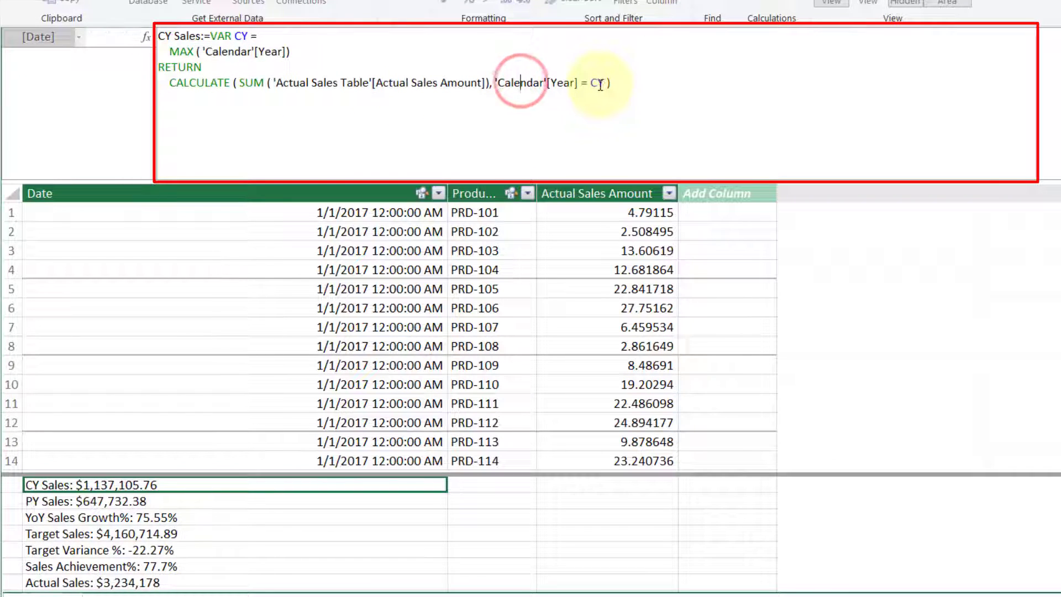
left_click_drag(622, 85, 159, 36)
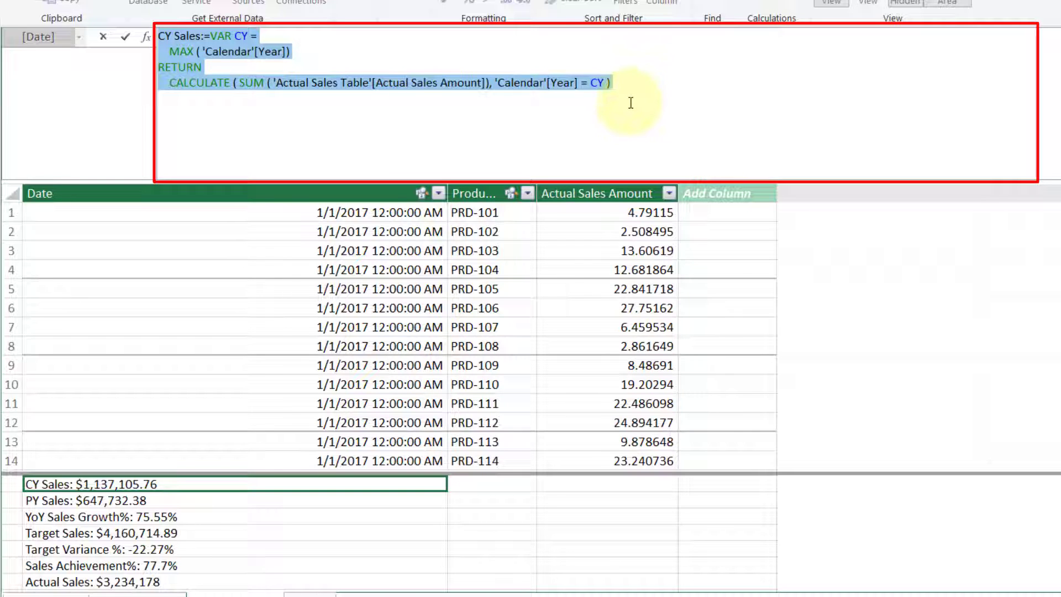
Step: Examine the formulas behind the PY Sales and YoY Sales Growth% measures, including the SAMEPERIODLASTYEAR filter
left_click(140, 503)
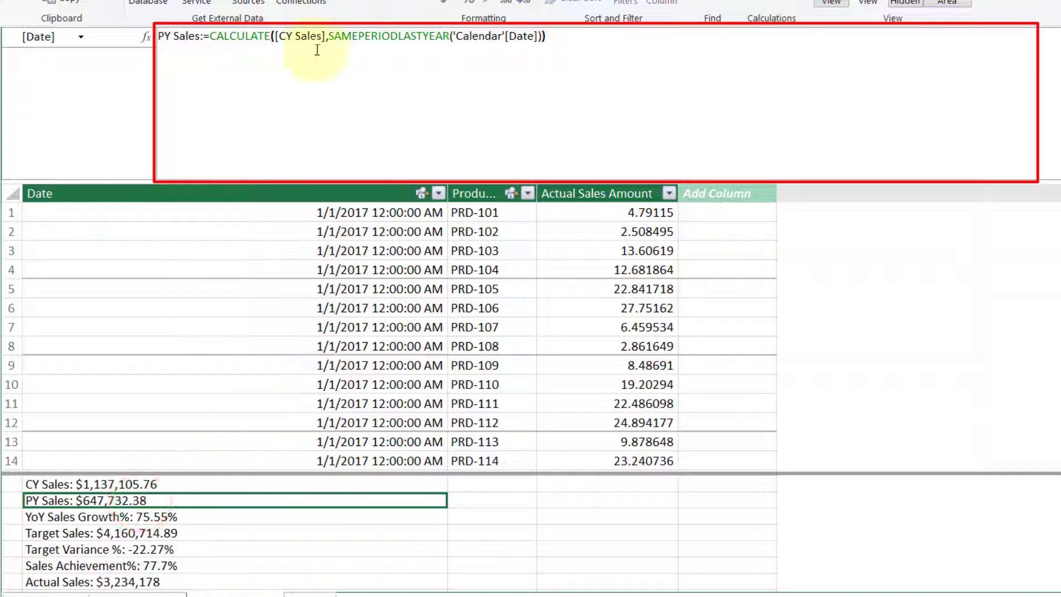
left_click(348, 36)
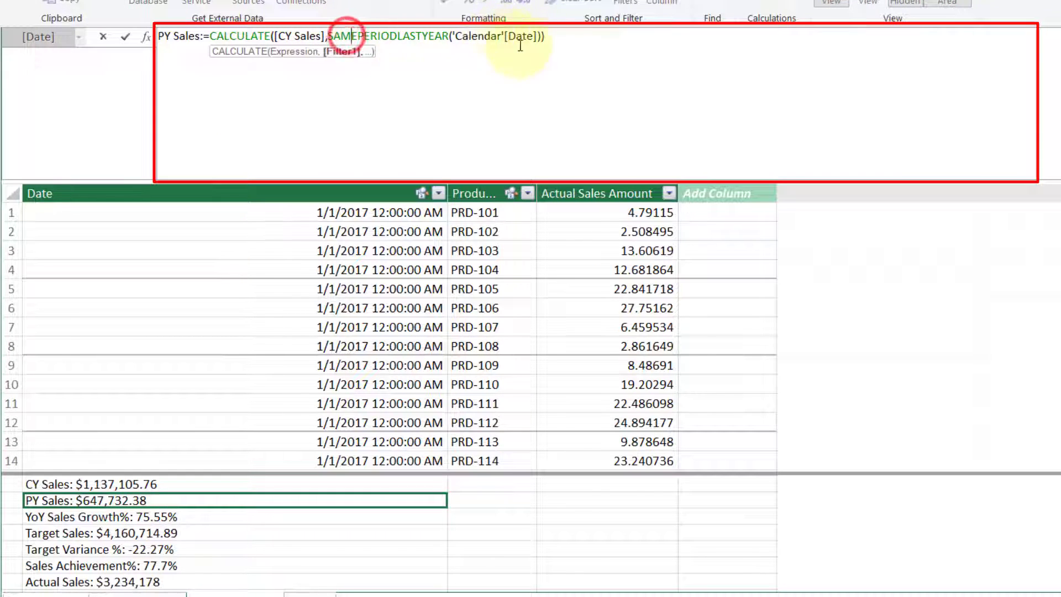
left_click(58, 518)
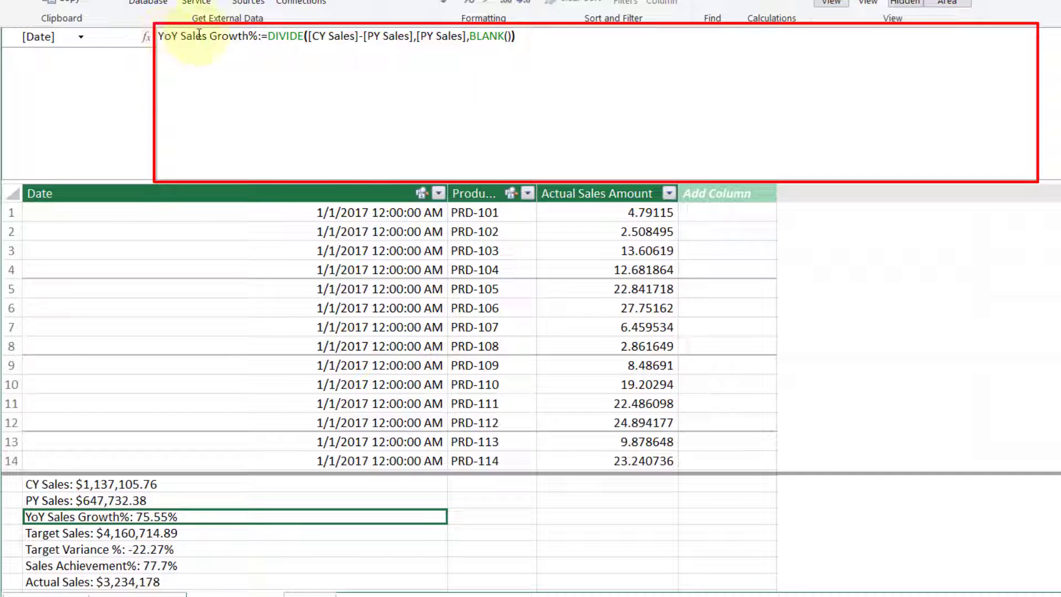
Step: Examine the formulas behind the Target Sales, Target Variance %, Sales Achievement% and Actual Sales measures, leaving them unedited
left_click(82, 534)
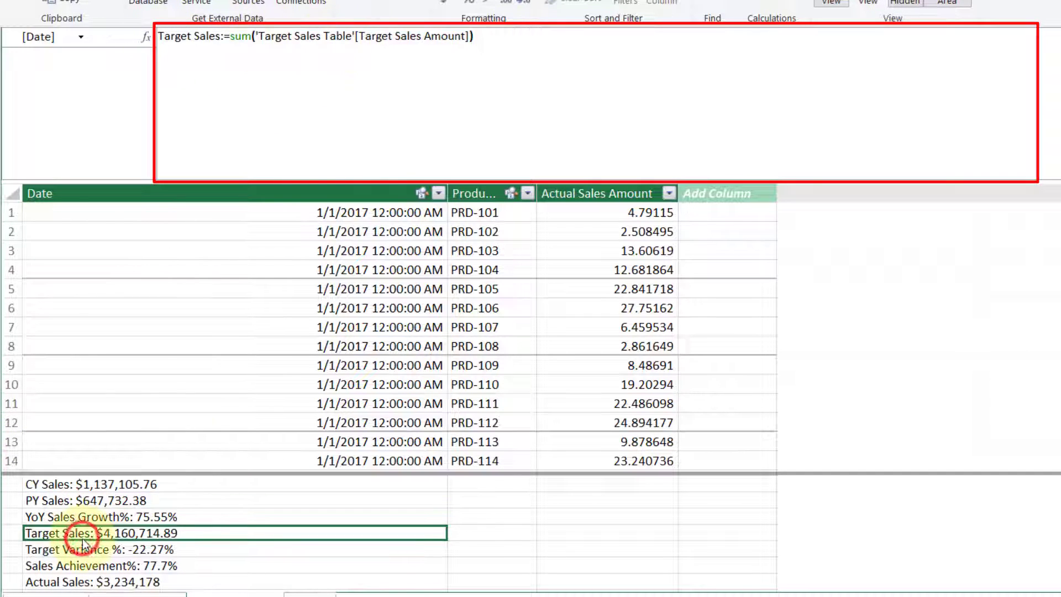
left_click_drag(493, 44, 228, 50)
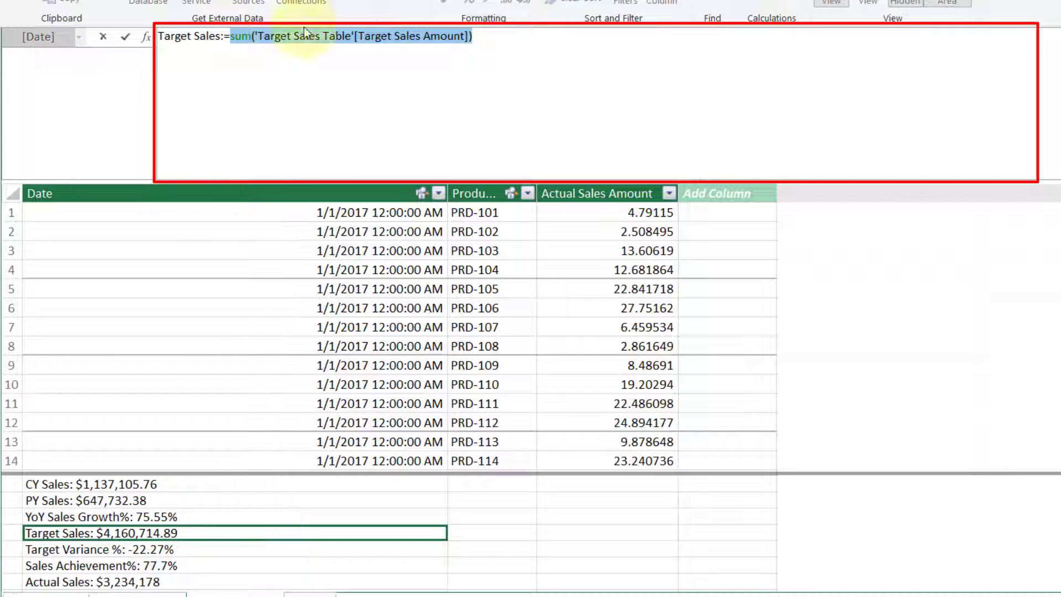
left_click(80, 549)
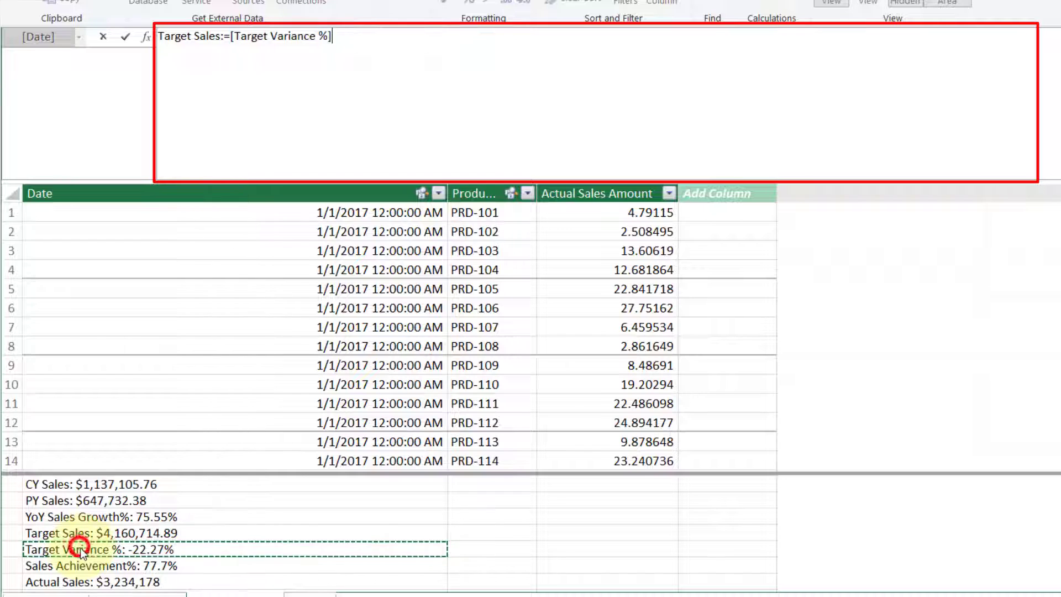
key("Escape")
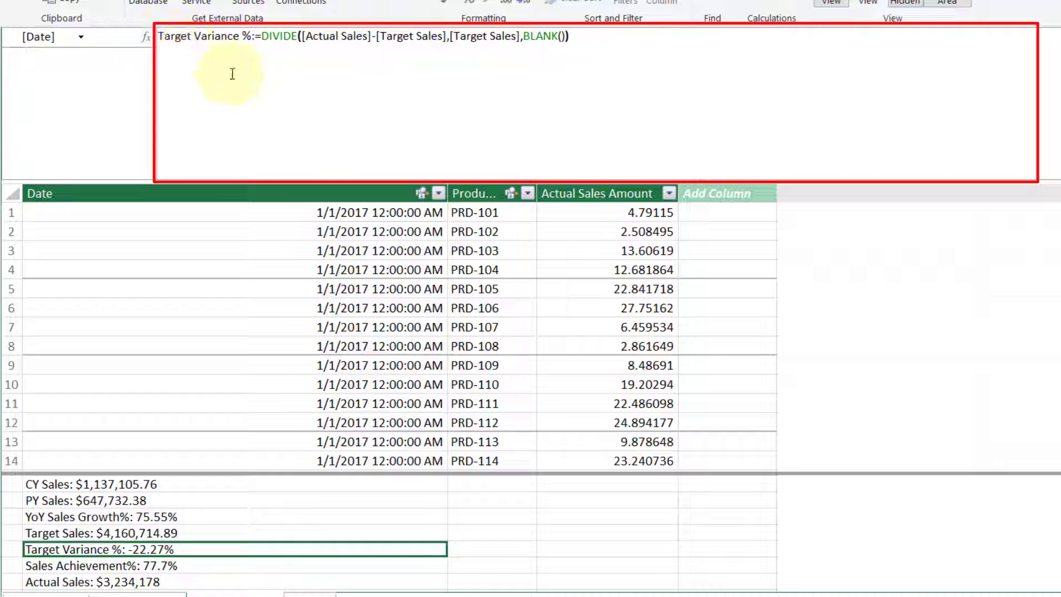
left_click(98, 566)
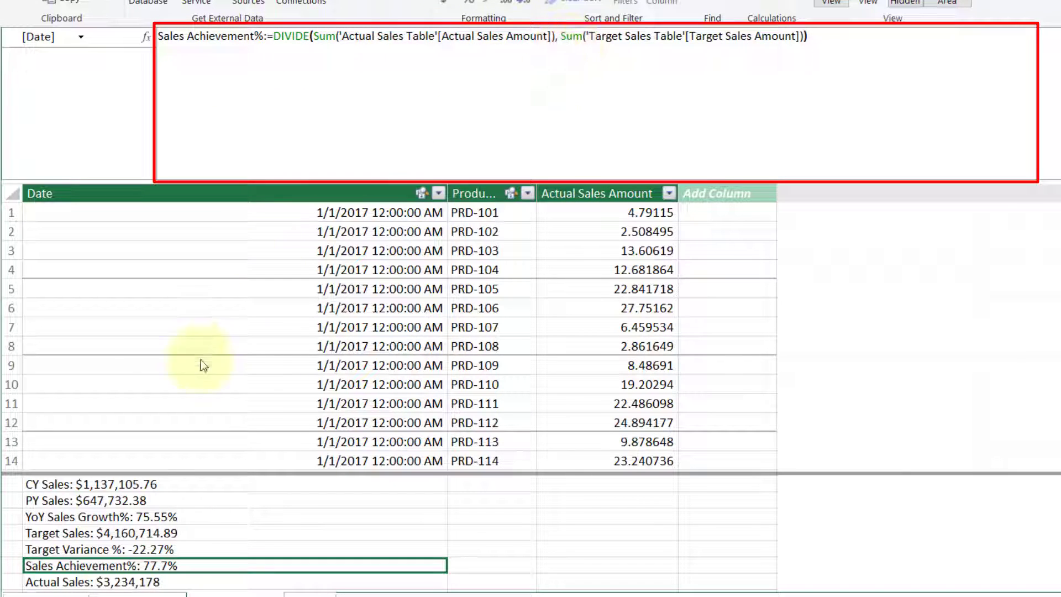
left_click(104, 582)
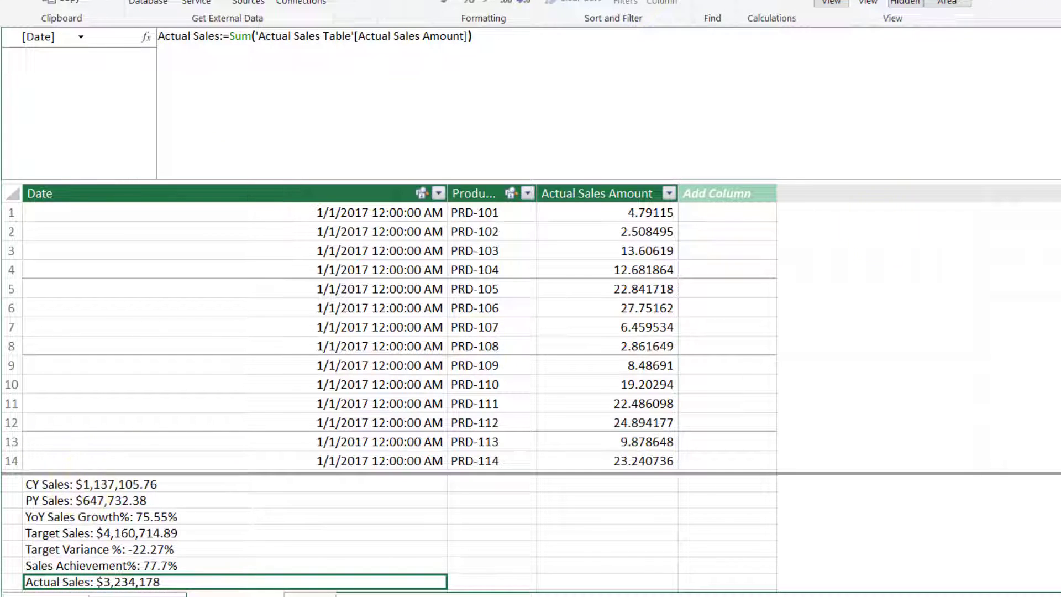
Step: Collapse the formula area and display the available PivotTable and PivotChart layouts for the data model
key("ctrl+shift+u")
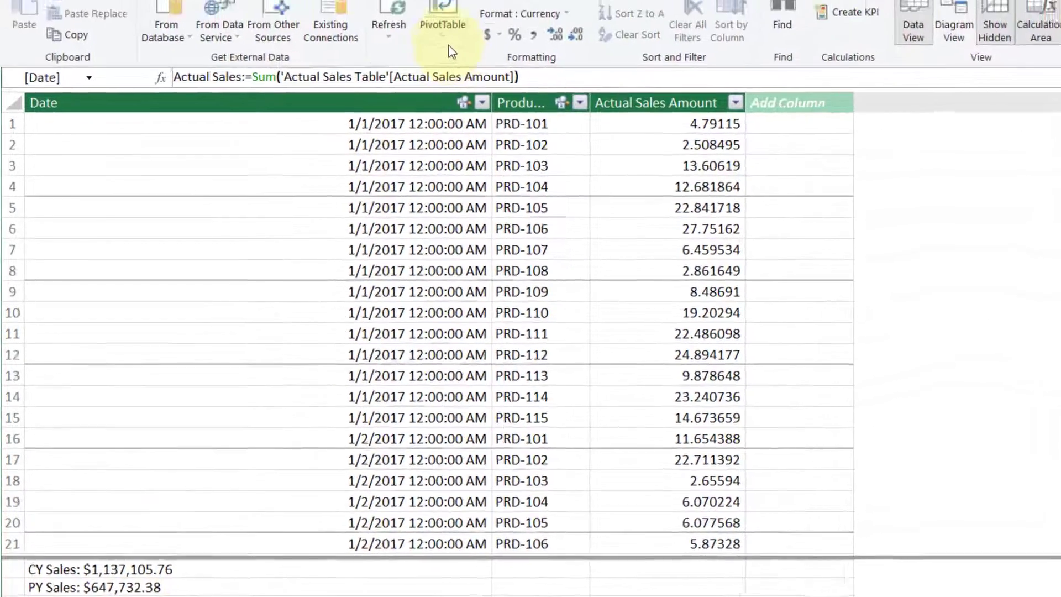
left_click(403, 2)
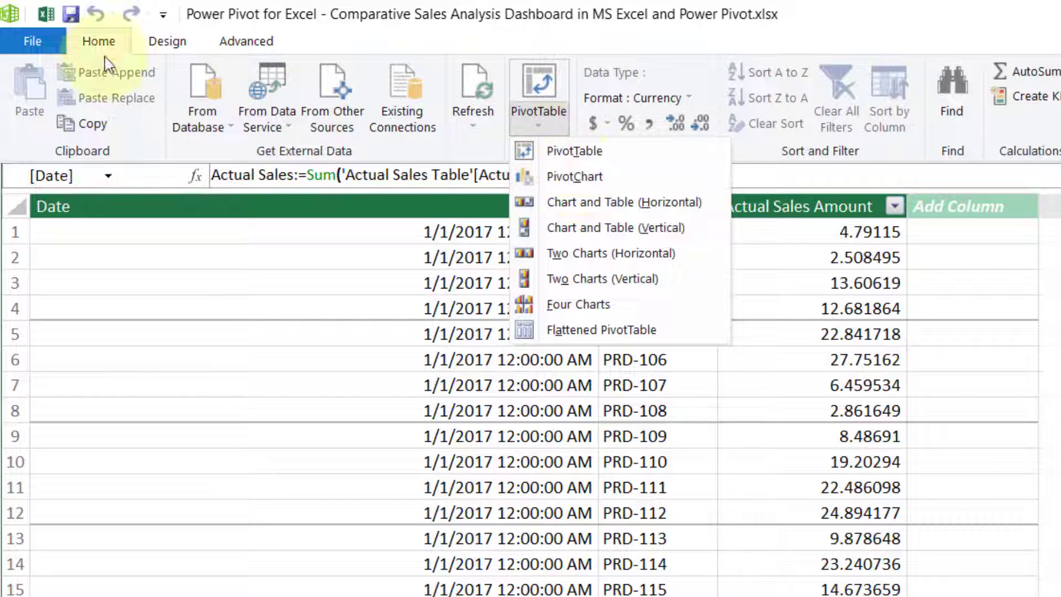
Step: Switch back to the Excel workbook and examine the Support sheet's metrics, monthly, category and previous-year pivot tables
left_click(49, 15)
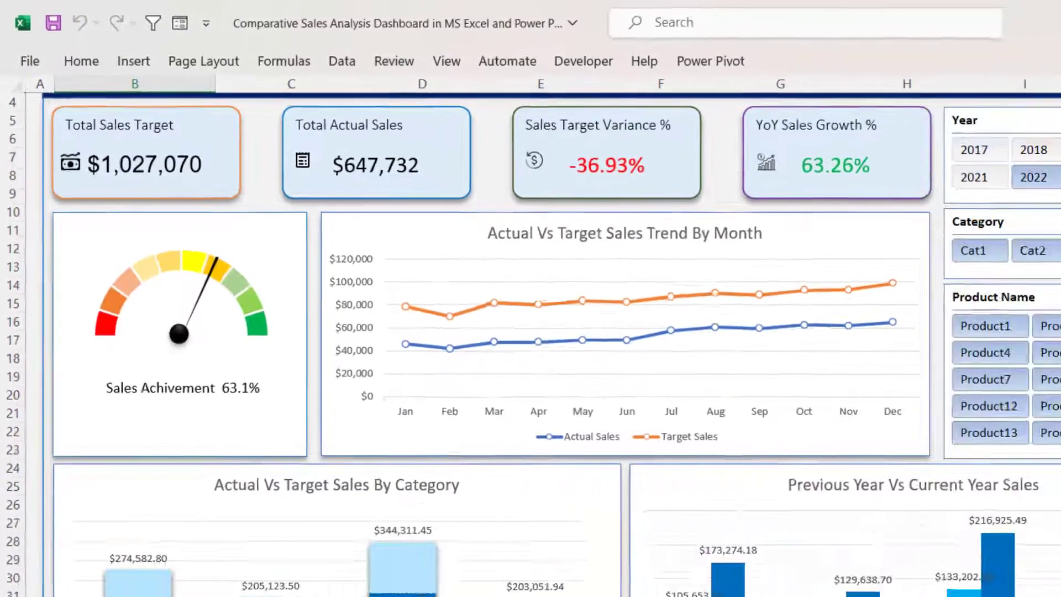
left_click(157, 539)
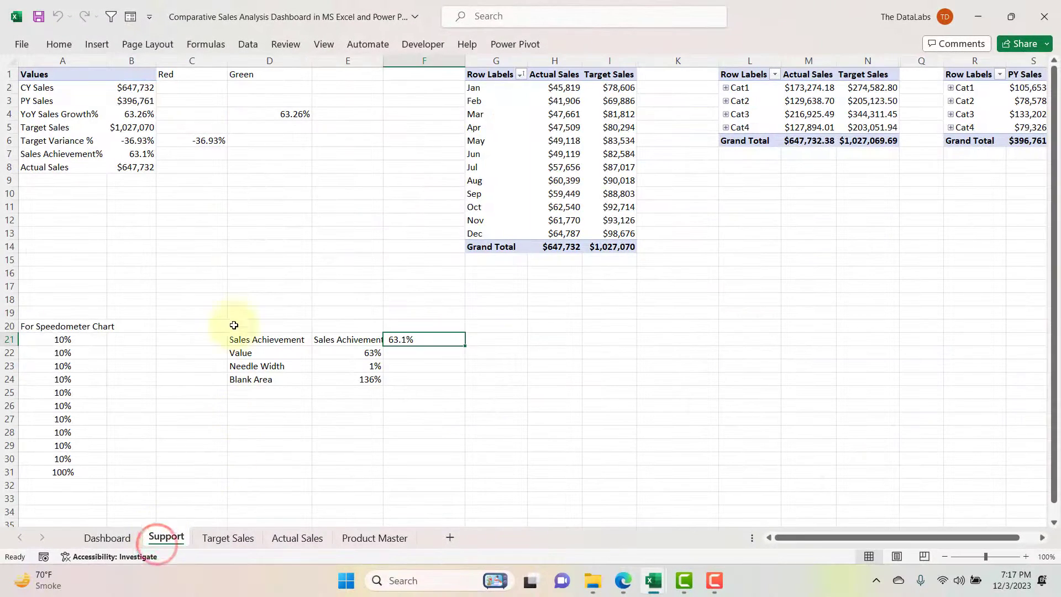
left_click(174, 251)
left_click_drag(66, 167, 71, 93)
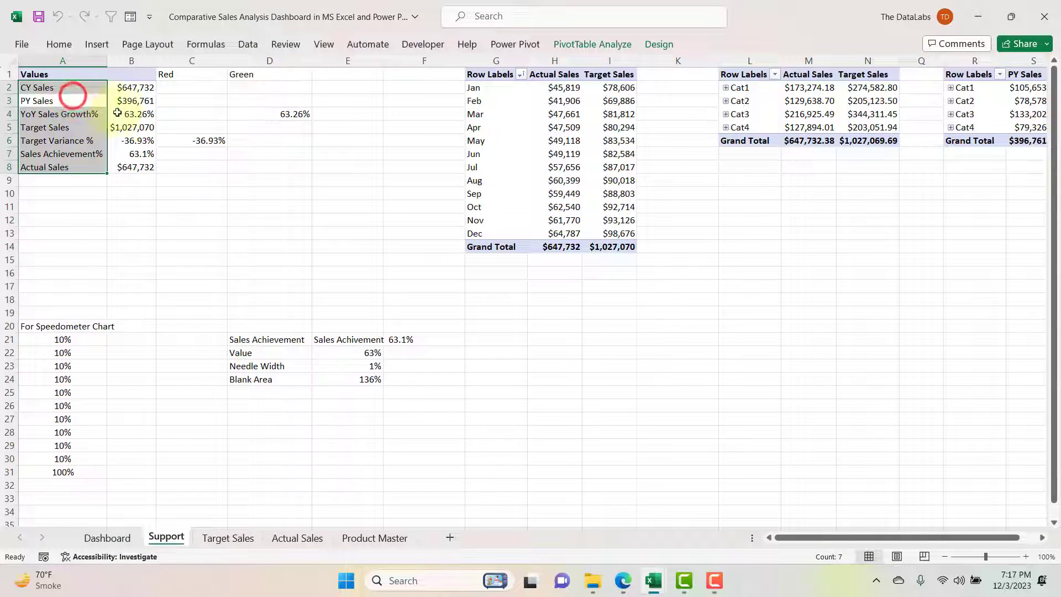
left_click(553, 112)
left_click(776, 107)
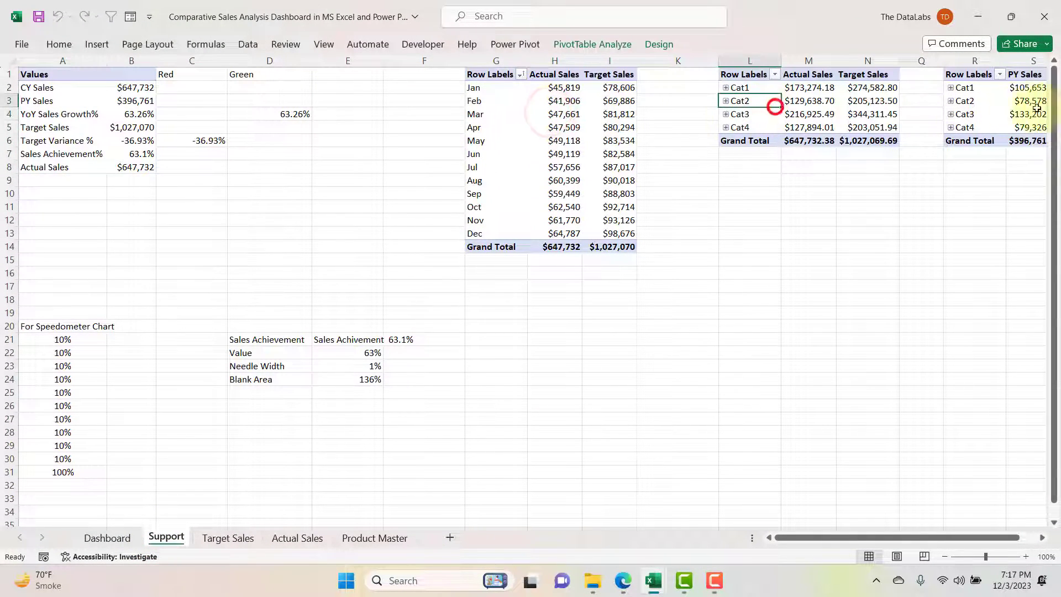
left_click(1015, 105)
left_click_drag(910, 536, 821, 530)
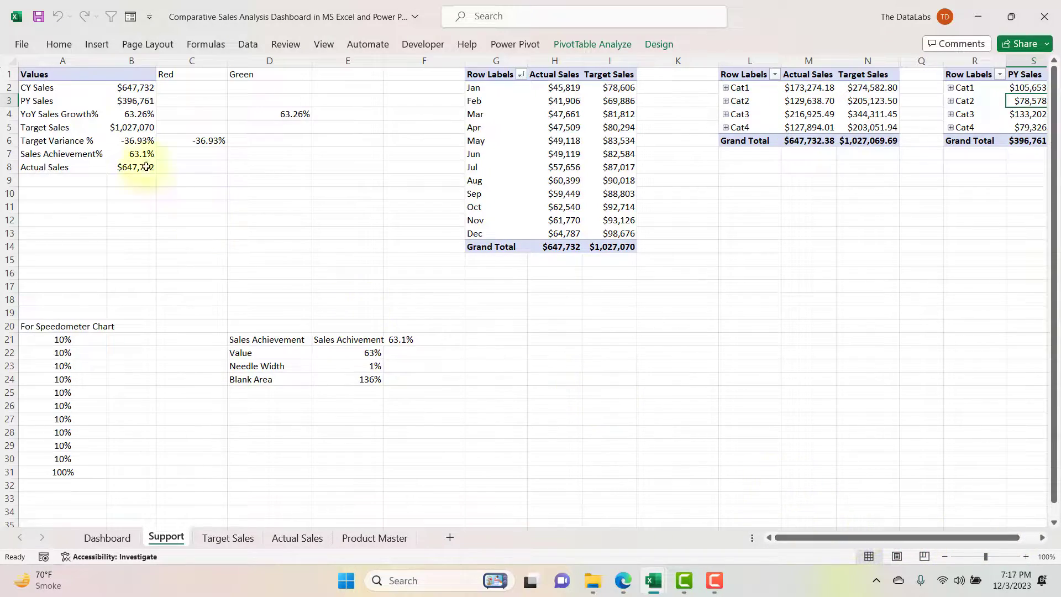
Step: Examine the metrics in the Support sheet's Values pivot table one by one, from CY Sales down to Actual Sales
left_click(50, 80)
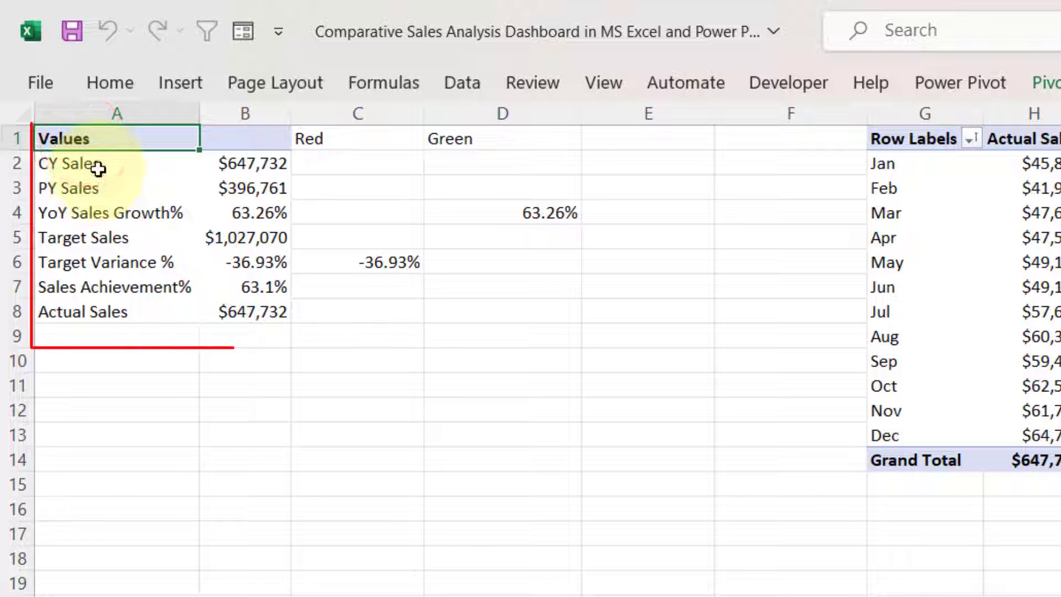
left_click(88, 167)
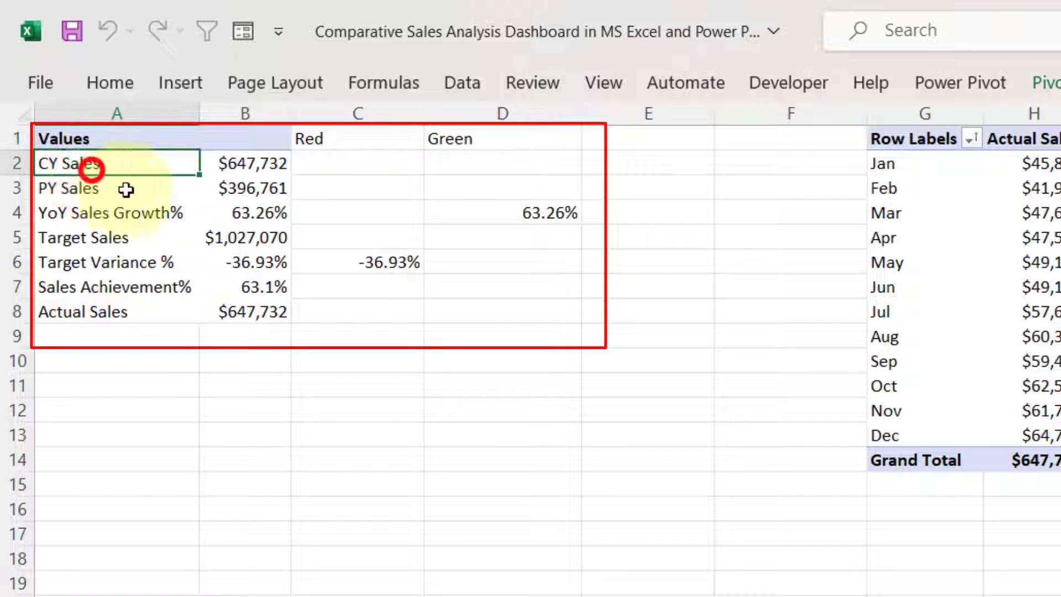
left_click(96, 193)
left_click(121, 220)
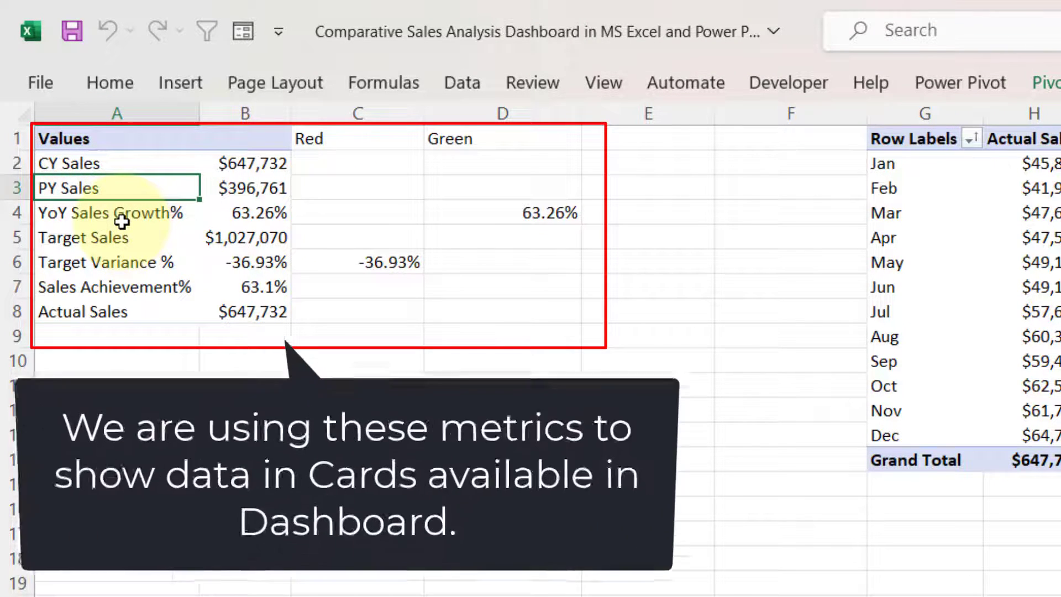
left_click(123, 241)
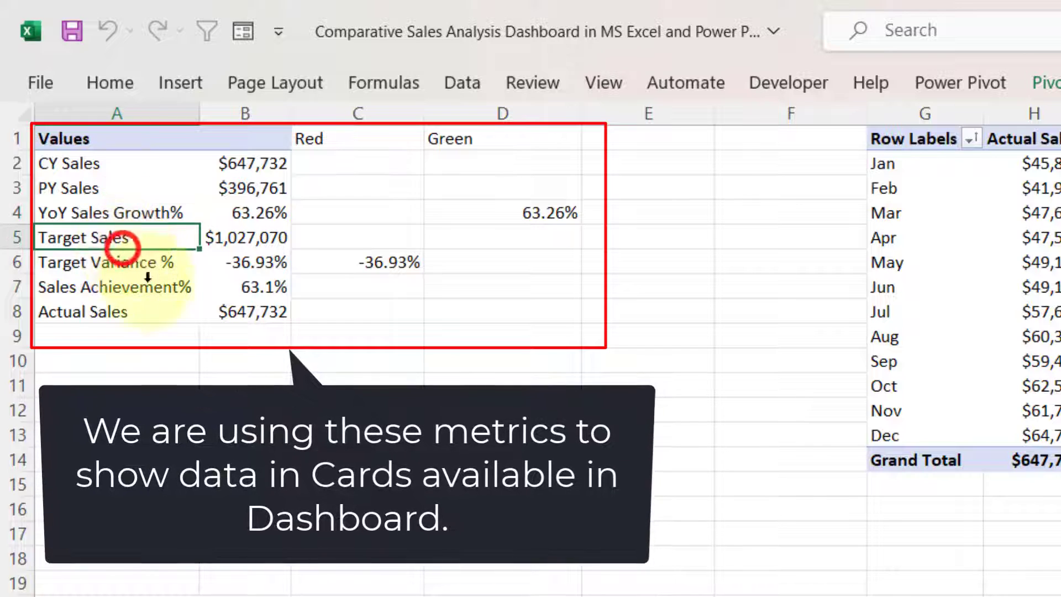
left_click(135, 265)
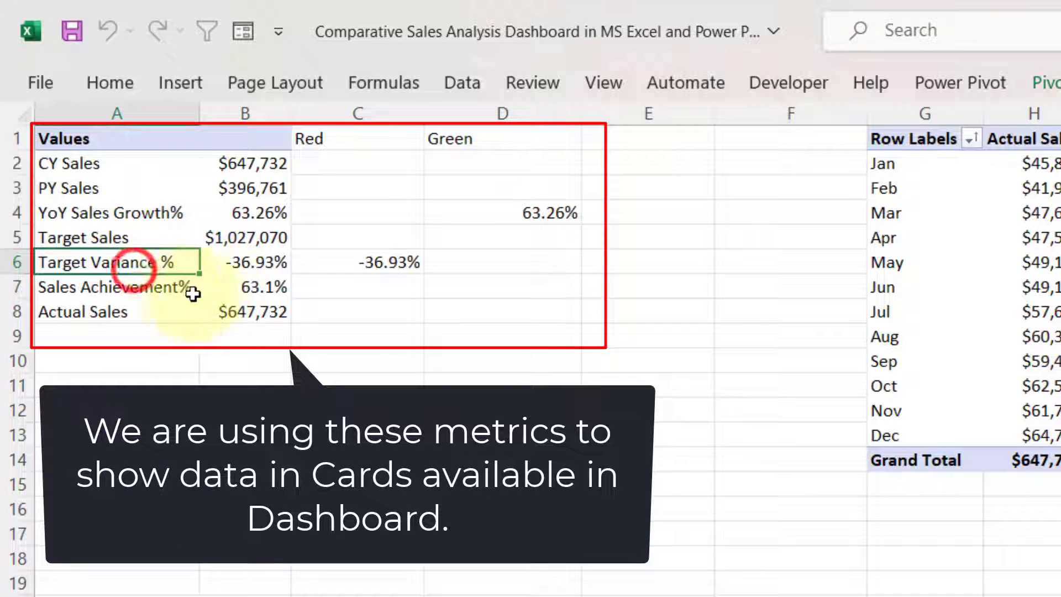
left_click(155, 290)
left_click(145, 314)
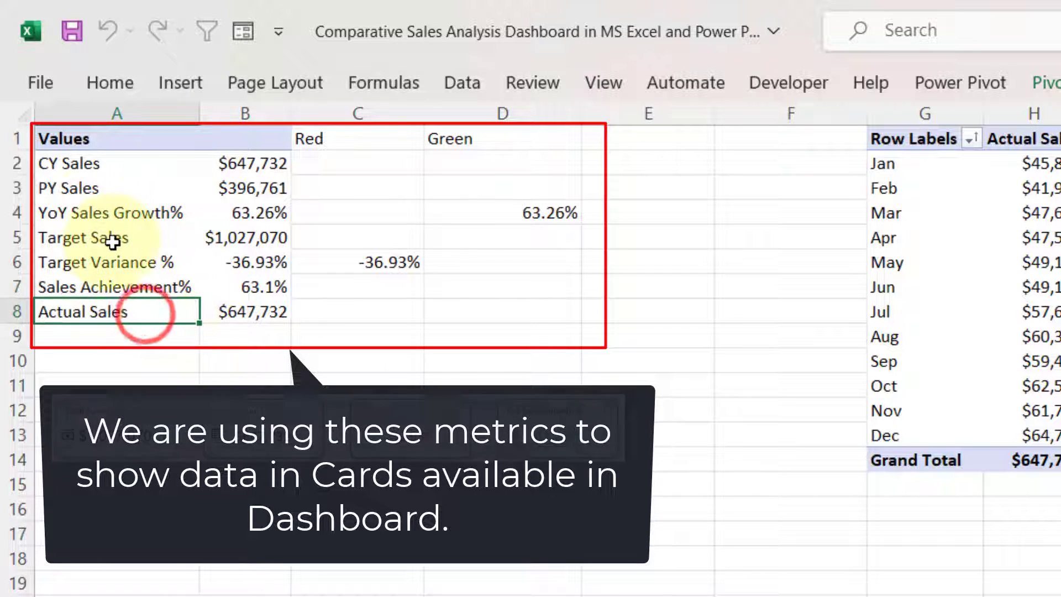
Step: Examine how the Red and Green helper columns split the YoY Sales Growth% and Target Variance % rows on the Support sheet
left_click(10, 218)
left_click(16, 263)
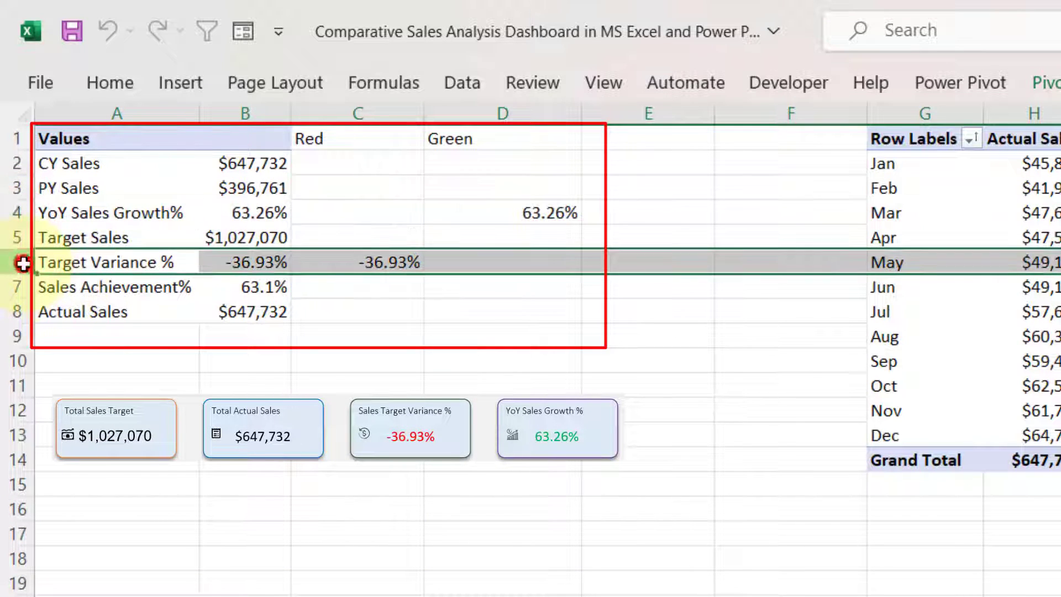
left_click(334, 113)
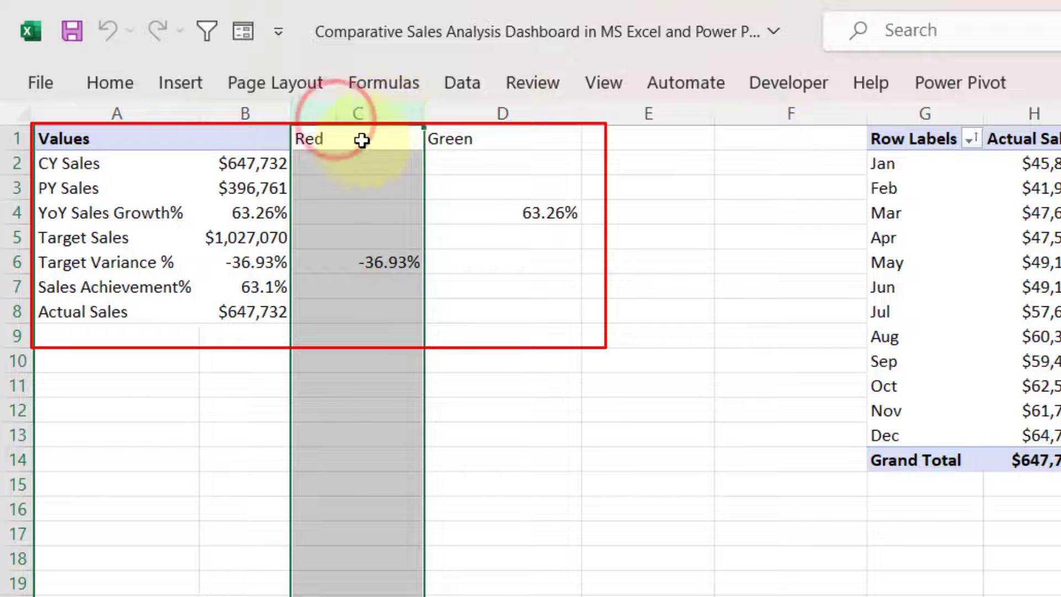
left_click(367, 138)
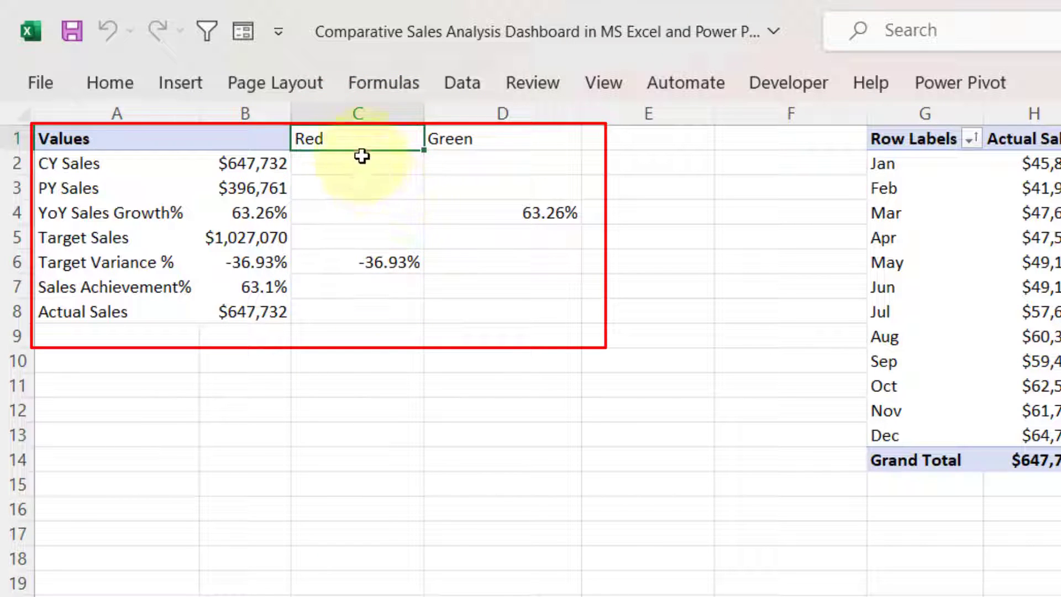
left_click(356, 214)
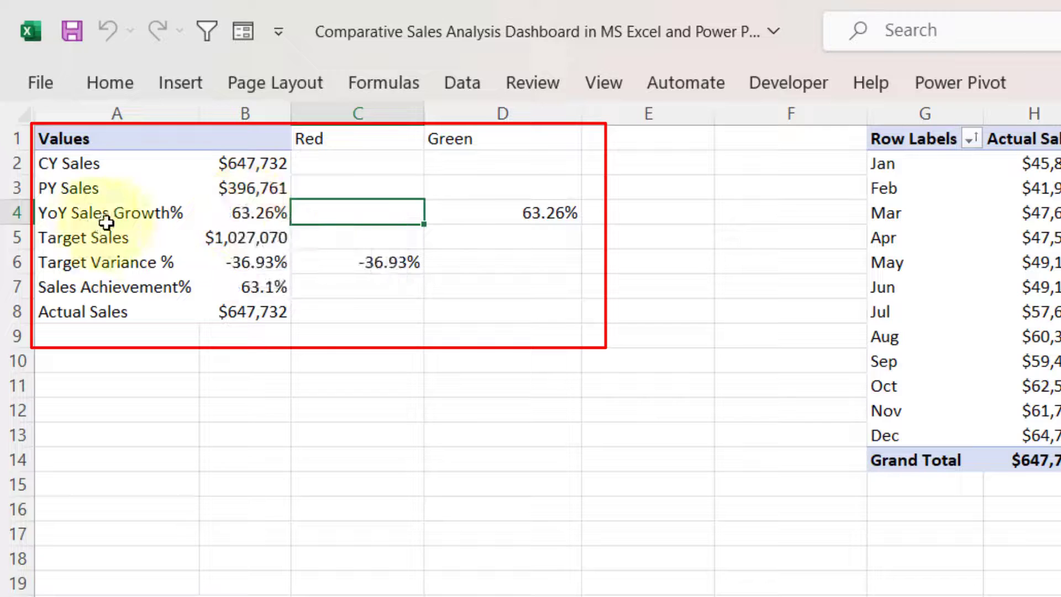
mouse_move(240, 215)
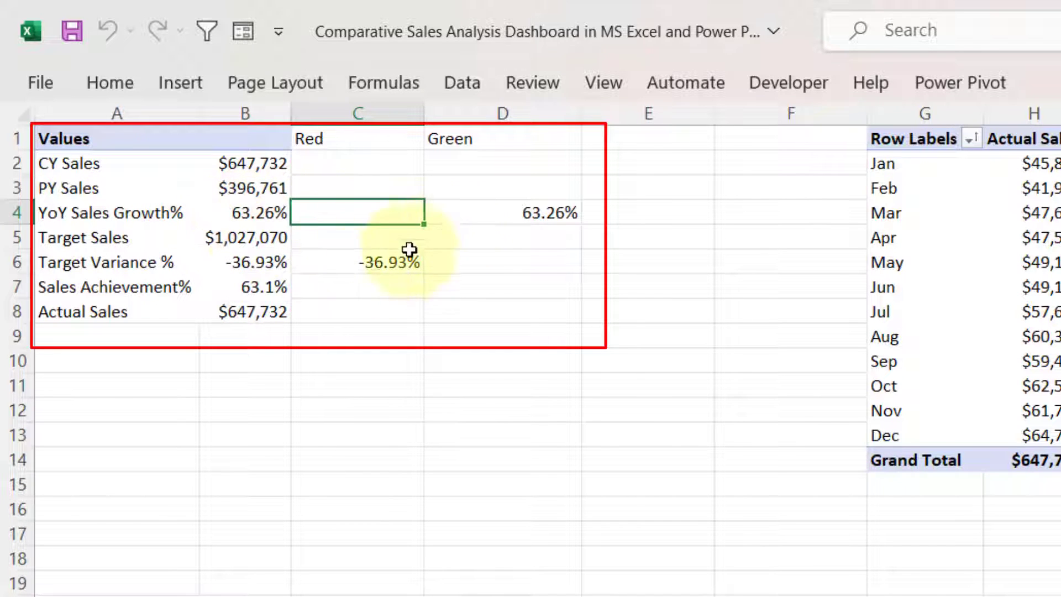
left_click(367, 262)
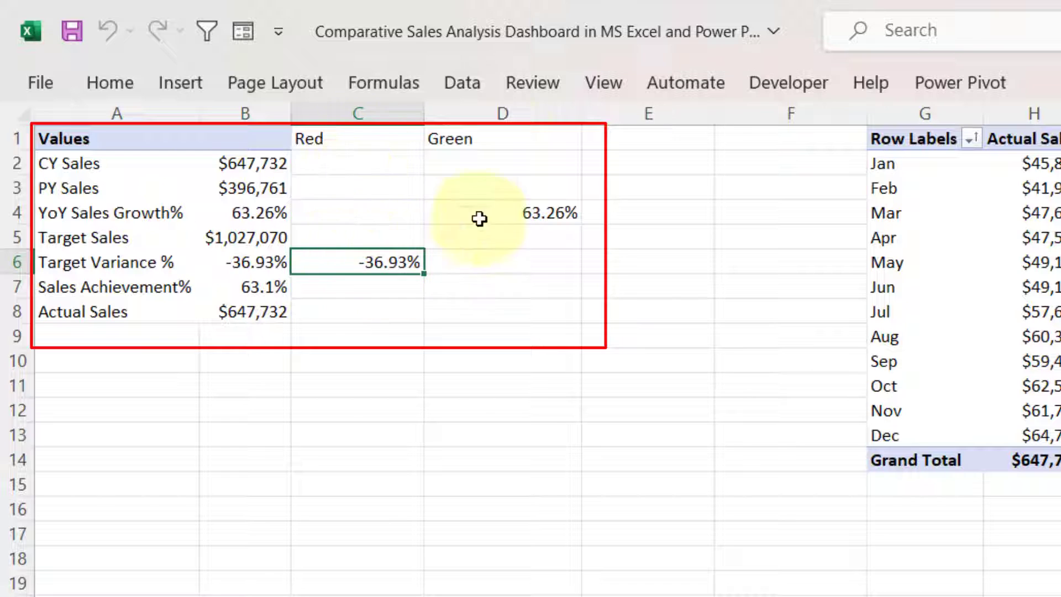
left_click(480, 263)
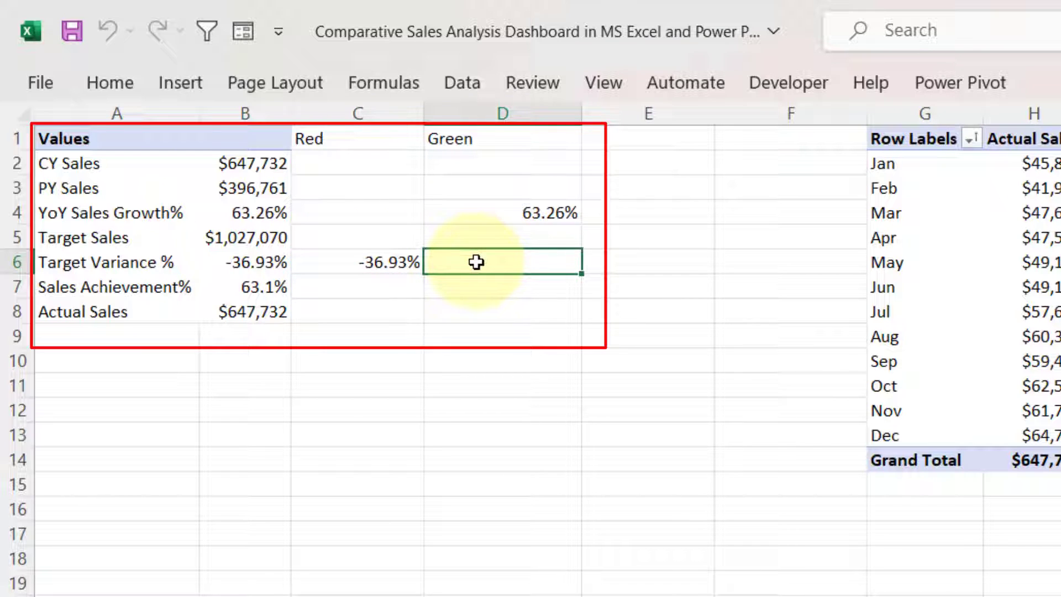
left_click_drag(220, 138, 387, 142)
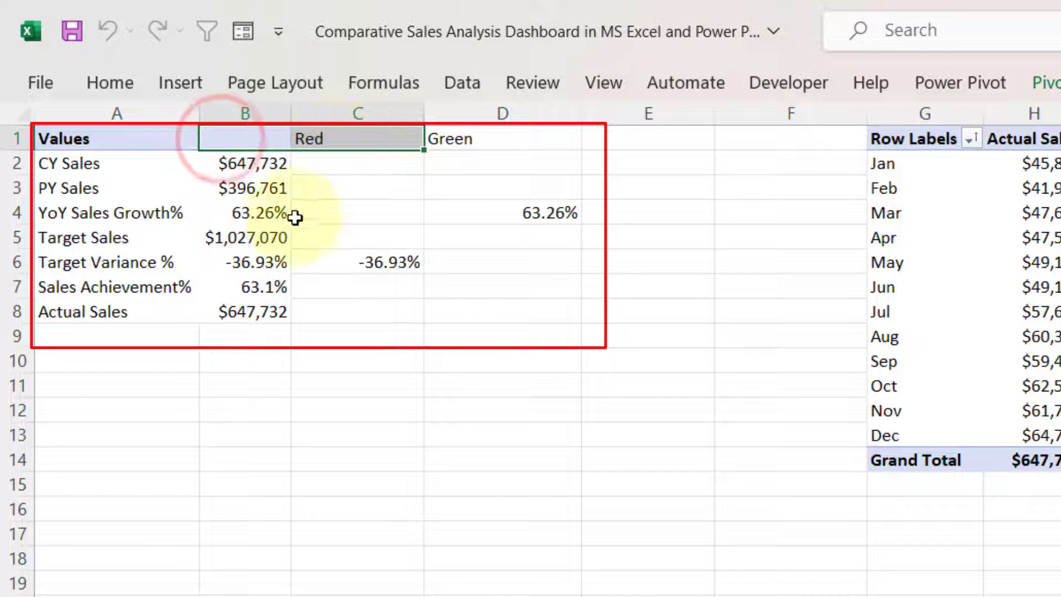
Step: Inspect the YoY Sales Growth% and Target Variance % rows, plus the monthly Actual and Target Sales pivot table
left_click(21, 214)
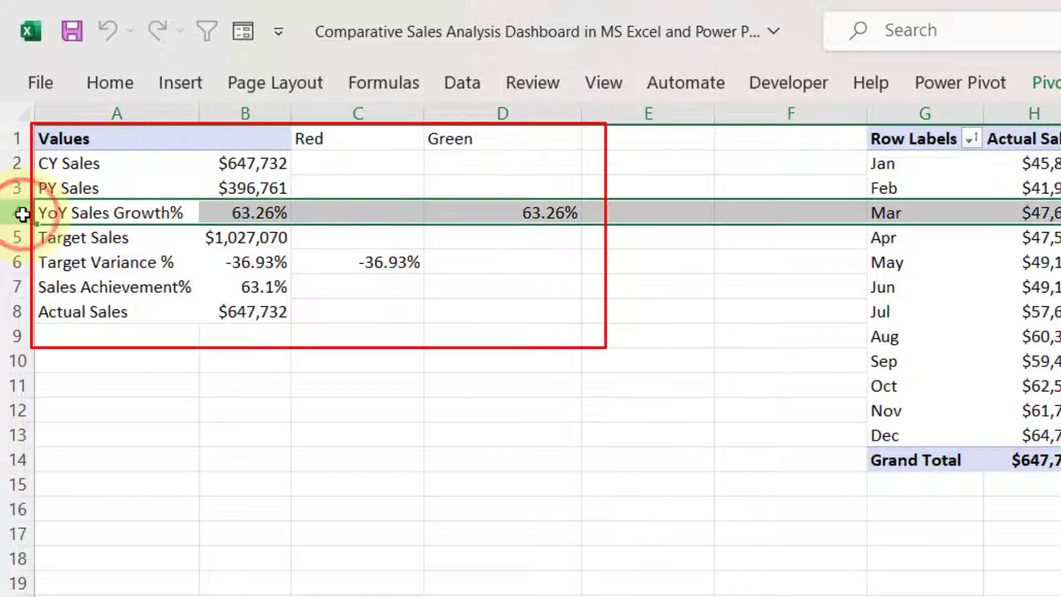
left_click(18, 262)
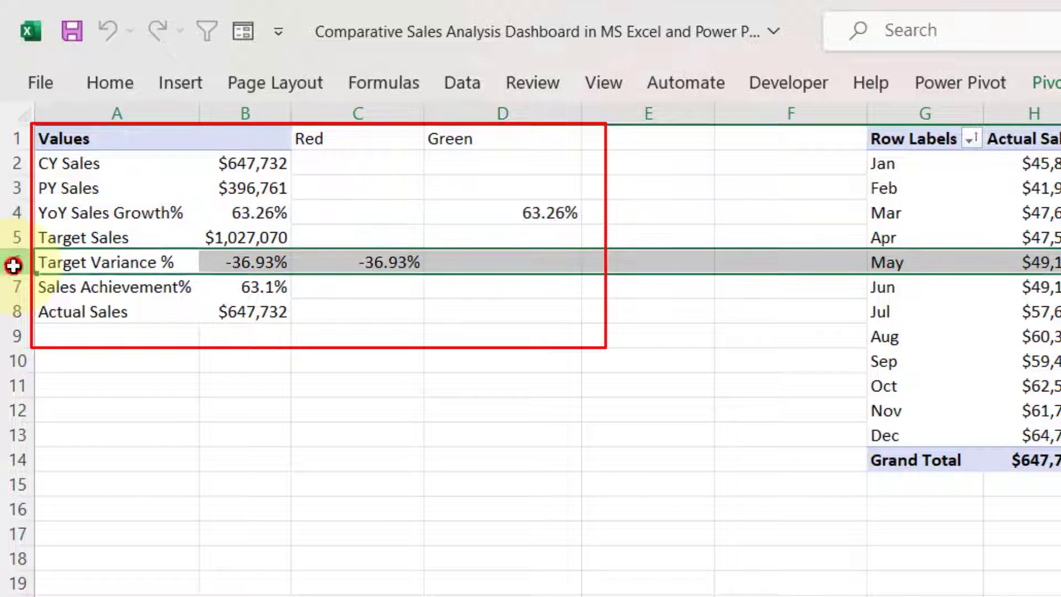
left_click(483, 188)
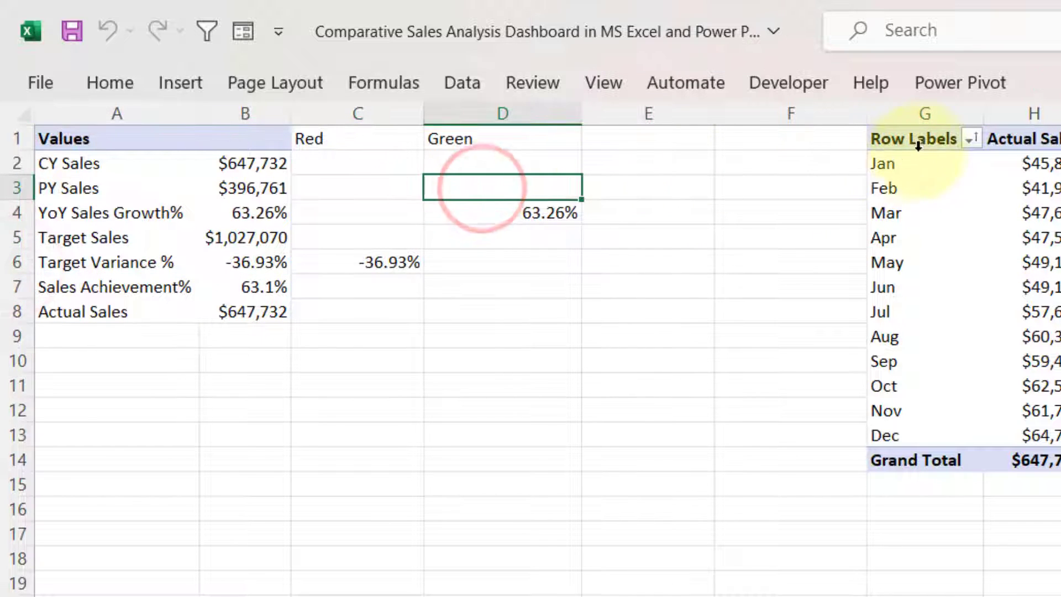
left_click(925, 143)
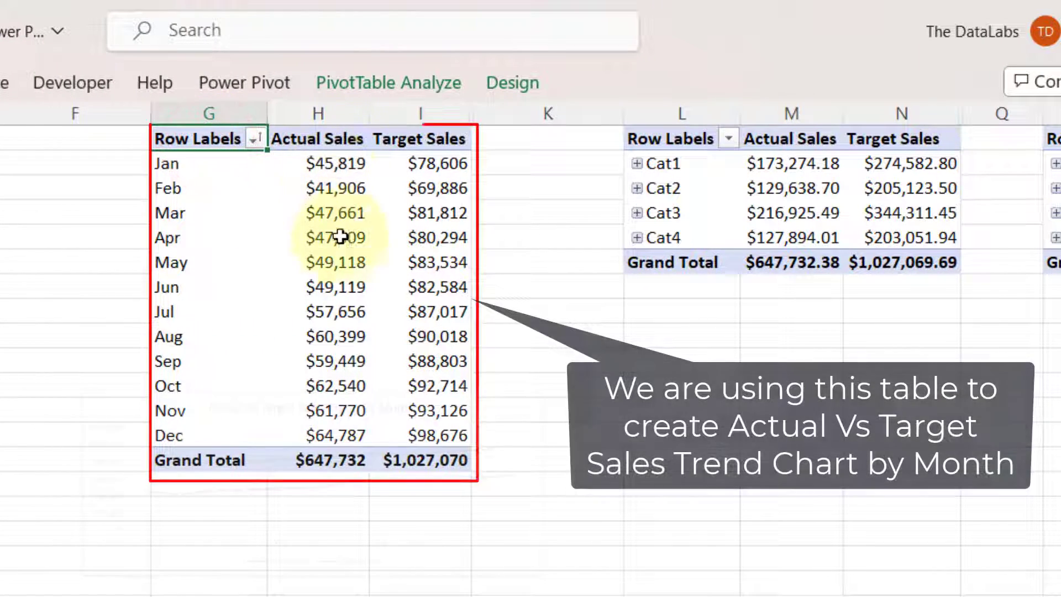
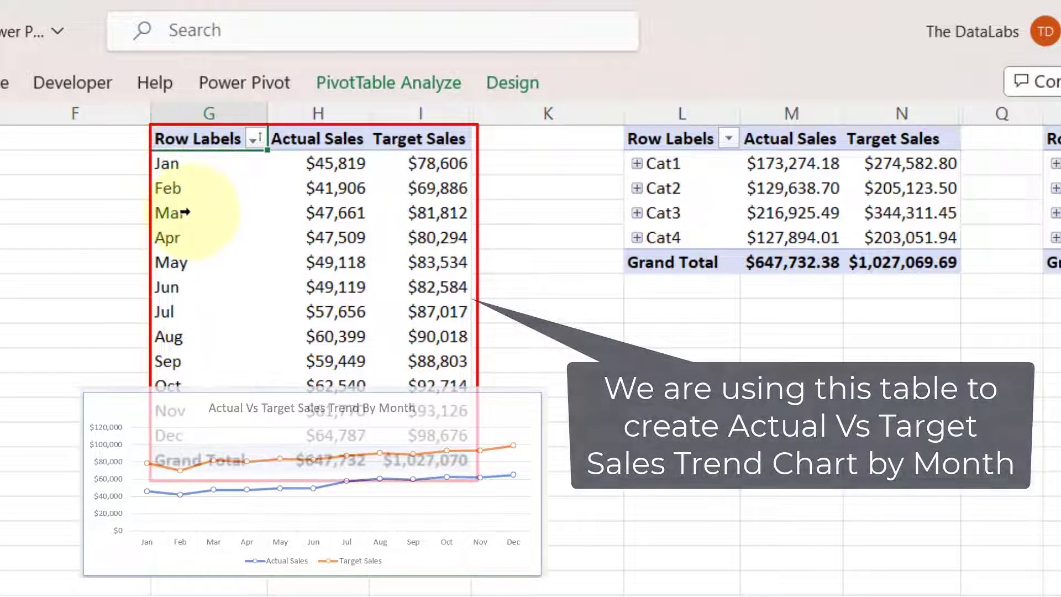
scroll(530, 332, "right", 1)
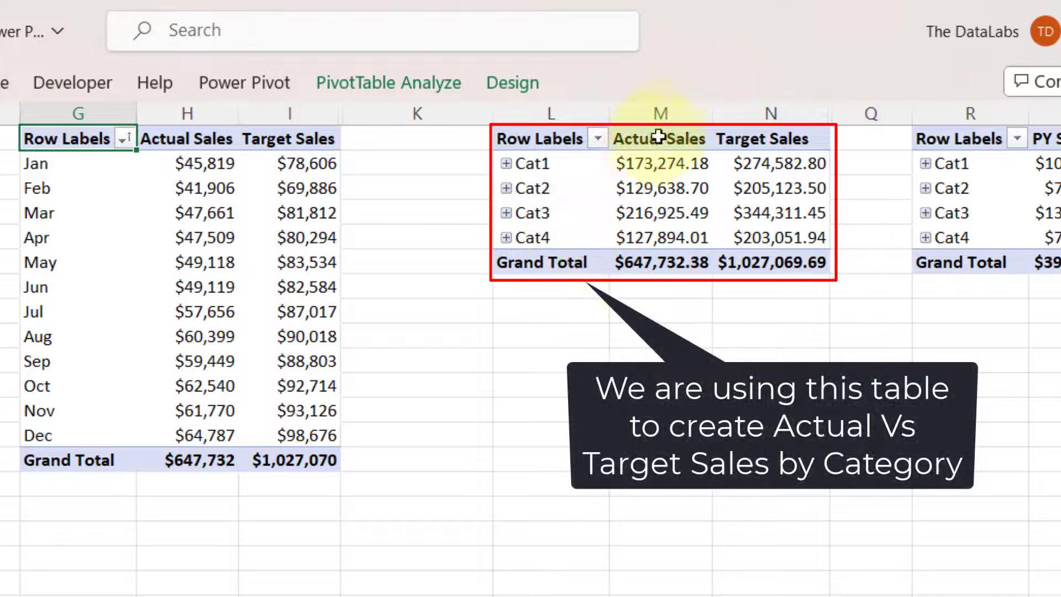
Step: Examine the category pivot table's Actual and Target Sales columns, expanding Cat1 to its products and collapsing it again
left_click(661, 113)
left_click(763, 116, "ctrl")
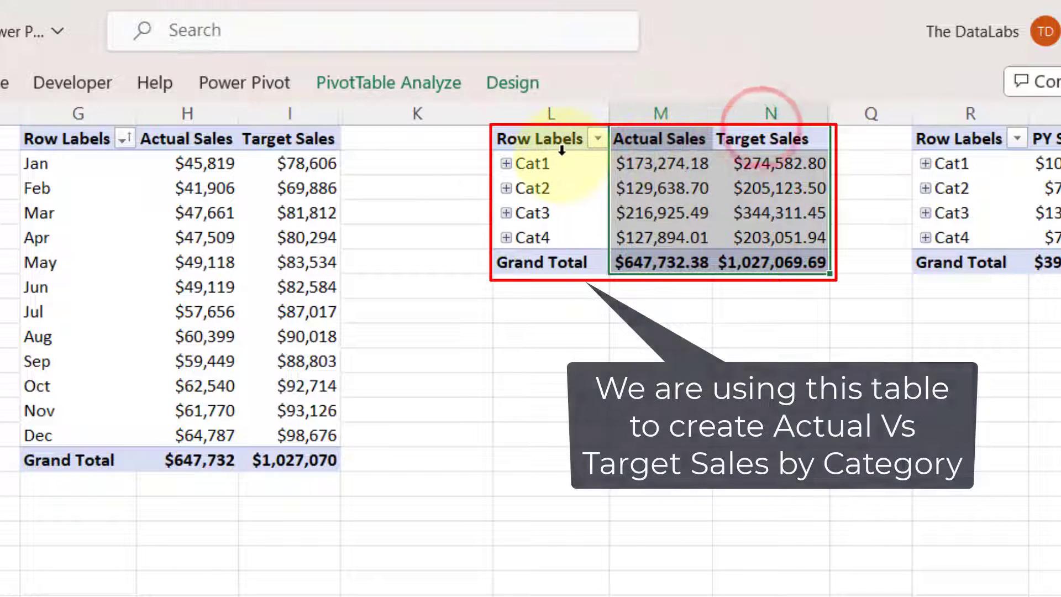
left_click(567, 165)
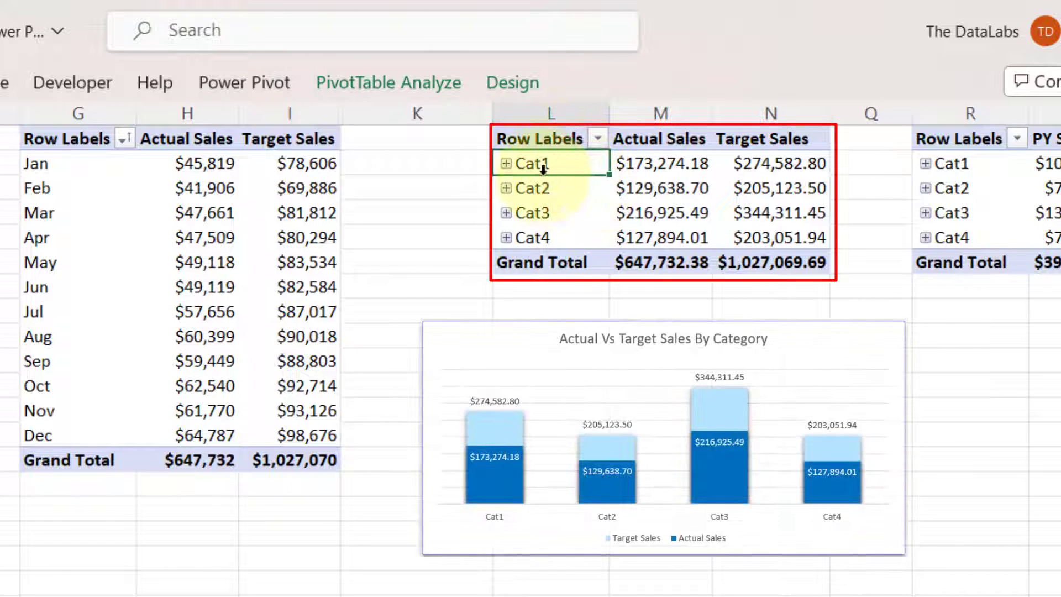
left_click(505, 164)
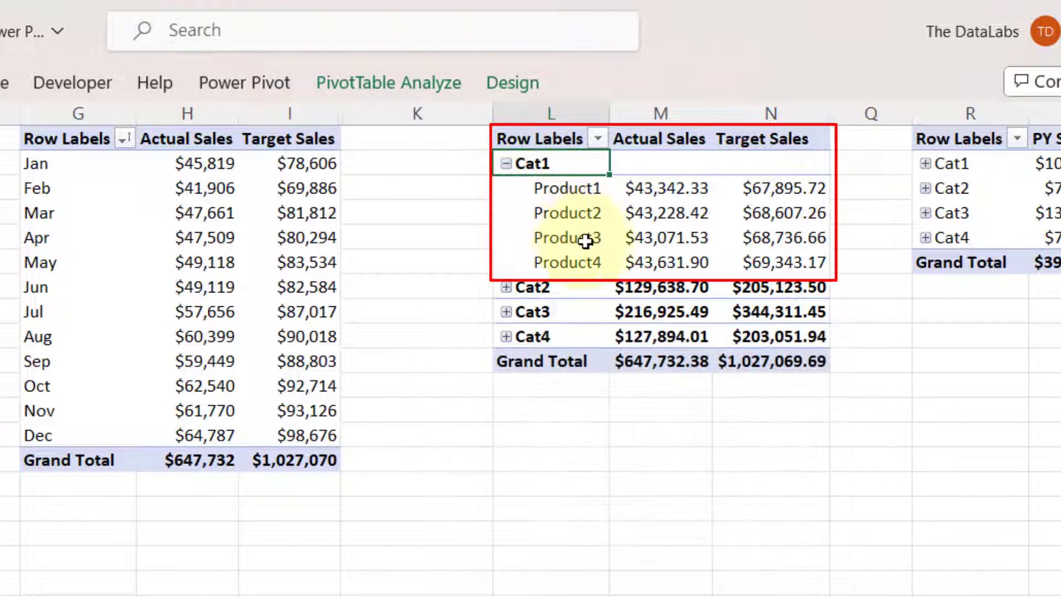
left_click(506, 163)
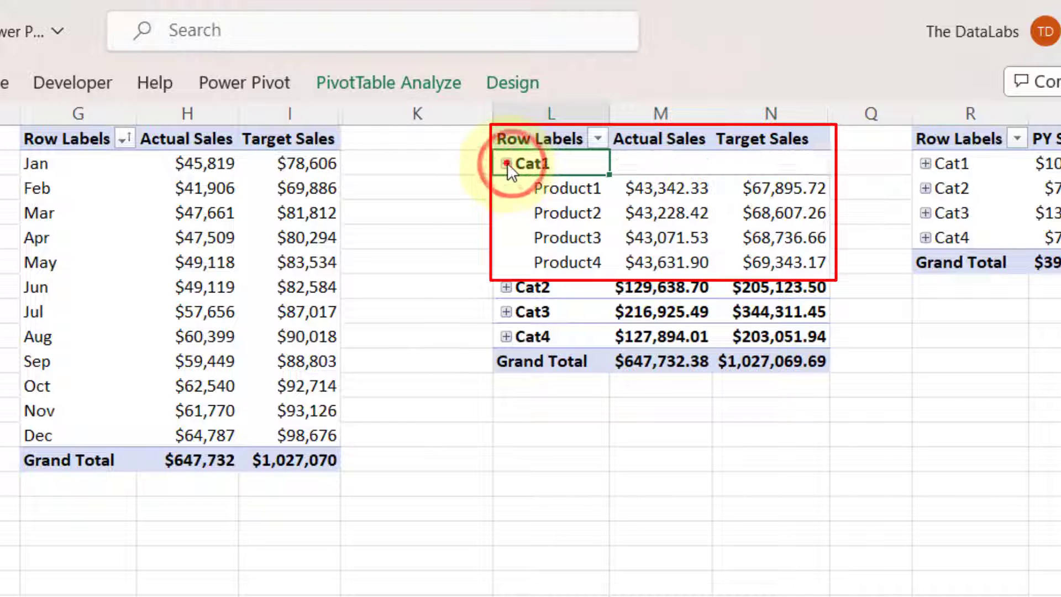
left_click(506, 164)
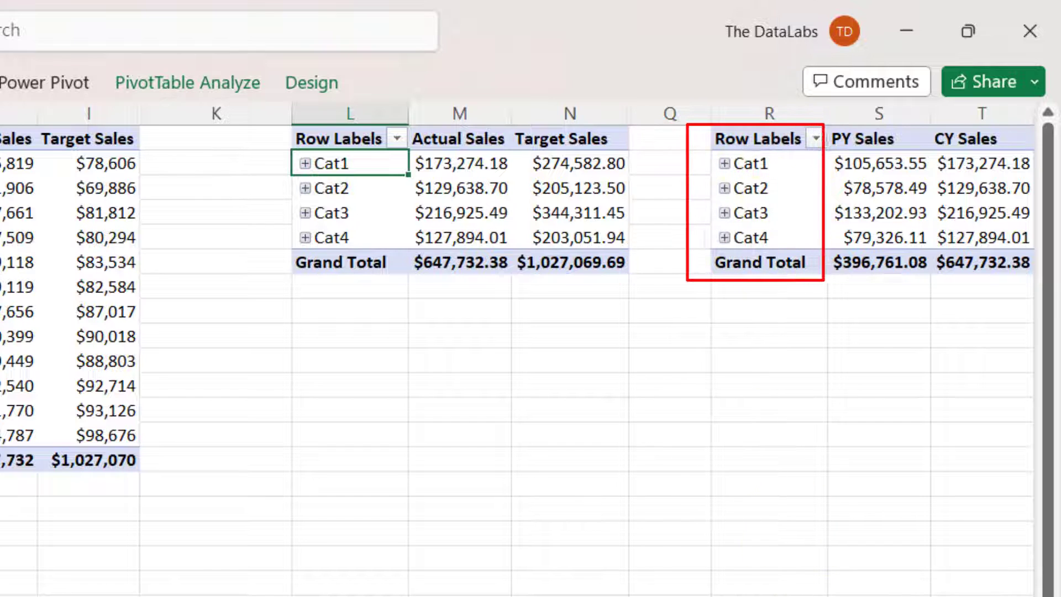
Step: Examine the PY Sales and CY Sales columns and the Cat1 row in the previous-year versus current-year pivot table
scroll(784, 431, "right", 2)
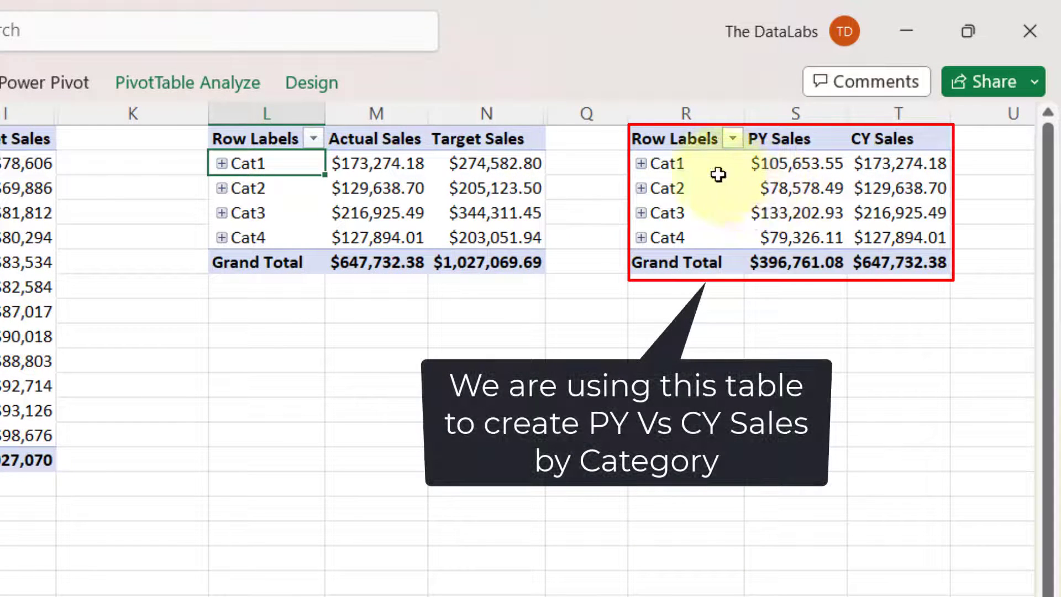
mouse_move(760, 195)
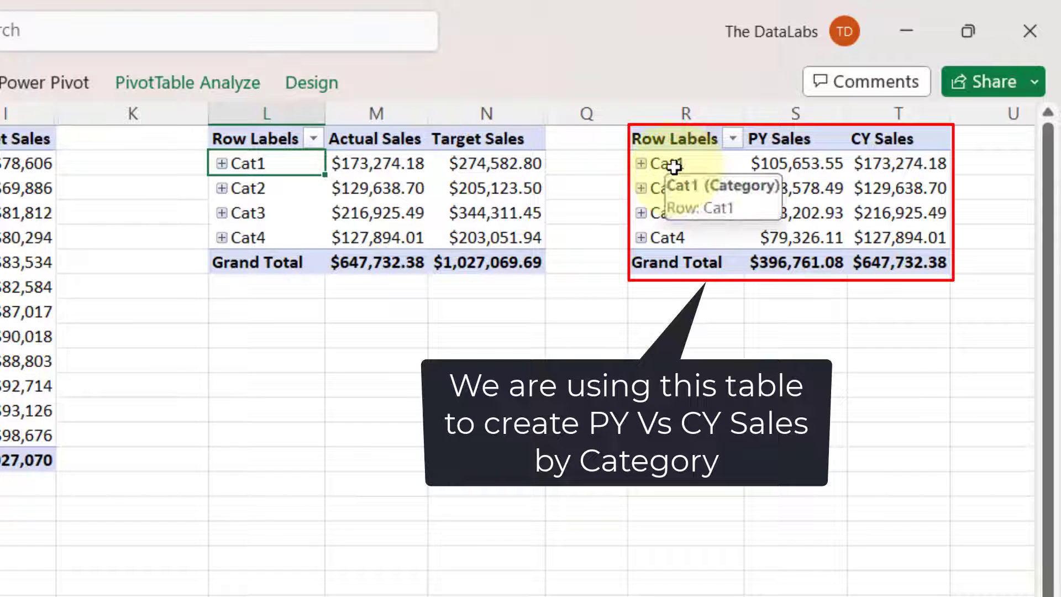
left_click(777, 139)
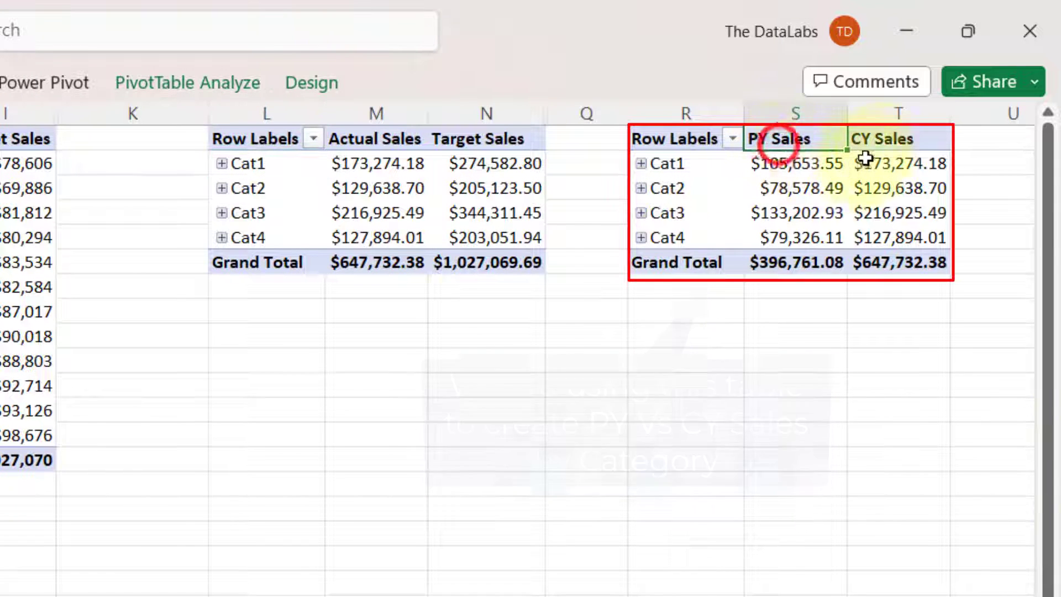
left_click(888, 139)
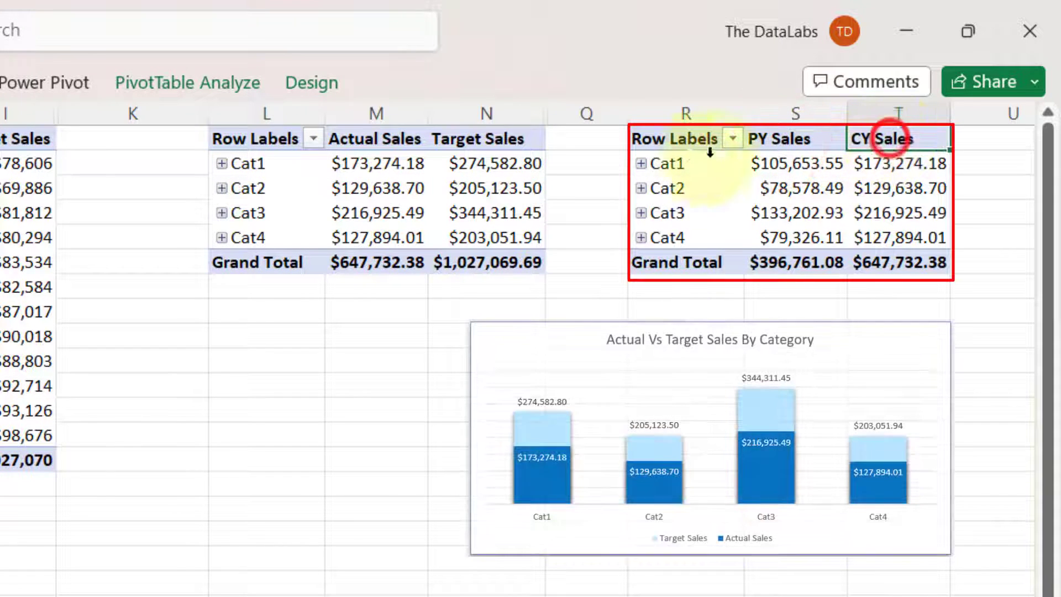
left_click(642, 164)
left_click(646, 164)
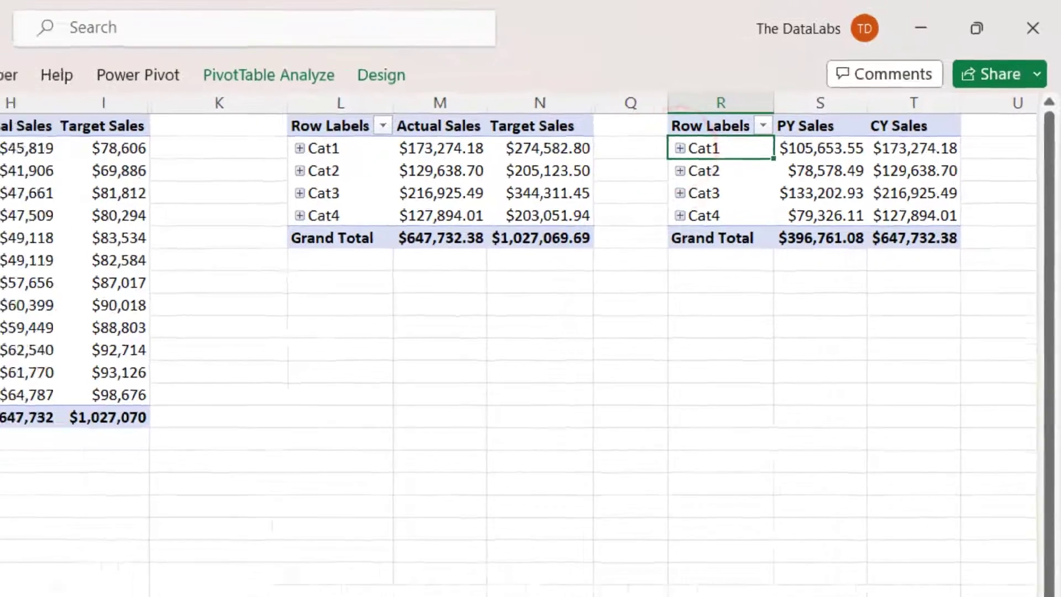
Step: Go over the monthly, category and PY versus CY pivot tables that feed the dashboard charts
left_click_drag(376, 60, 440, 60)
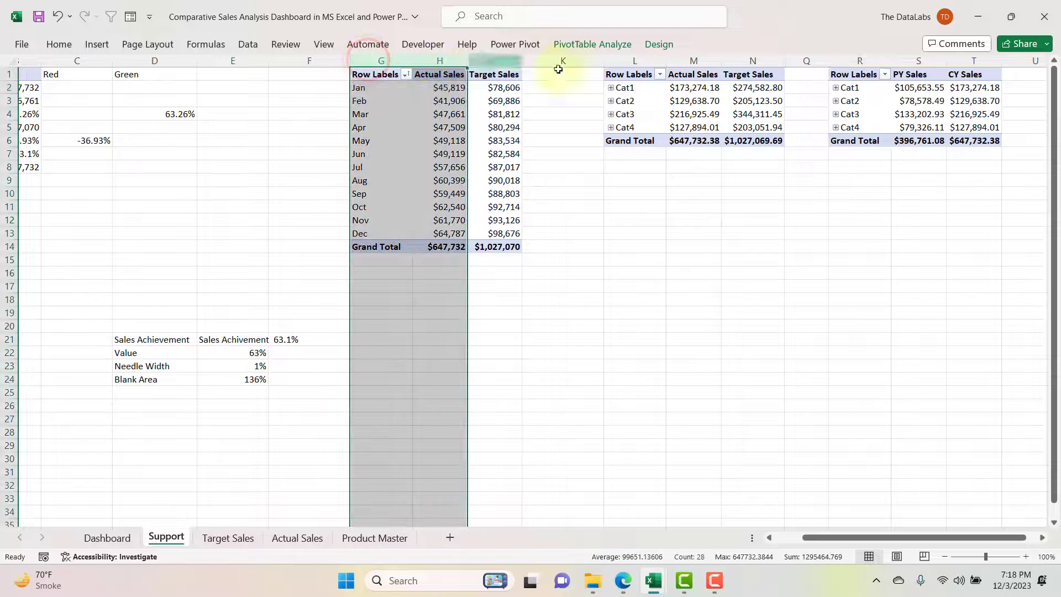
left_click(635, 60)
left_click(919, 60)
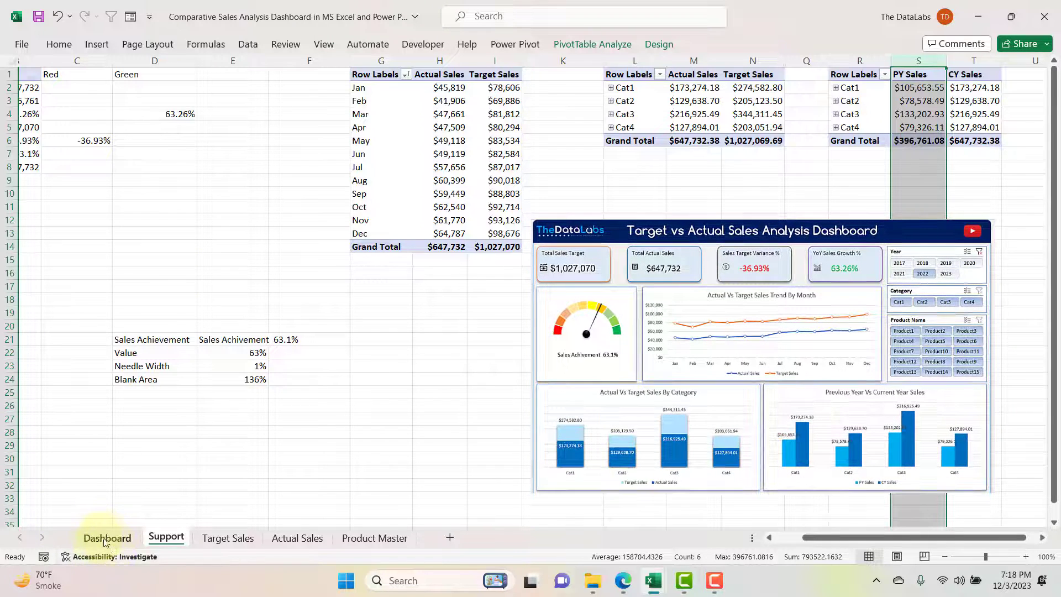
Step: Examine the metrics from CY Sales to Actual Sales and the speedometer chart and Sales Achievement data on the Support sheet
left_click_drag(896, 537, 870, 537)
left_click(56, 92)
key("ctrl+shift+Down")
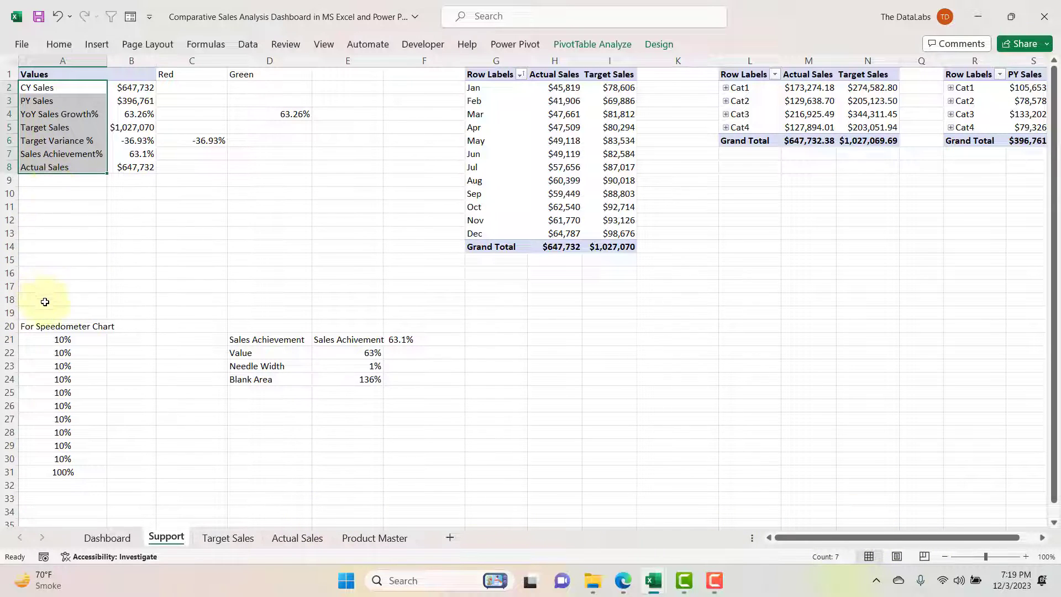
left_click(52, 74)
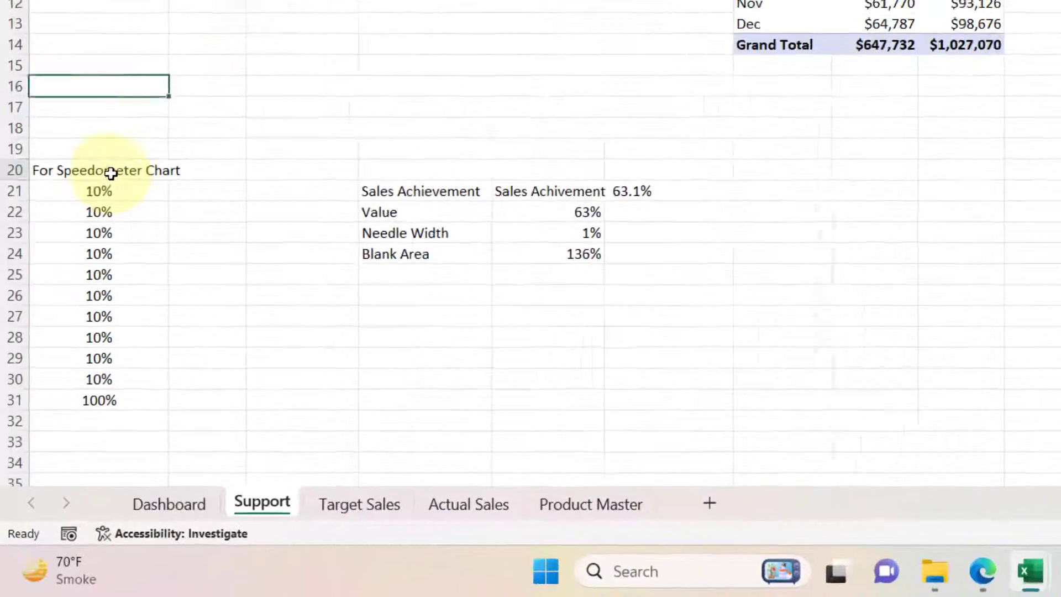
left_click(70, 327)
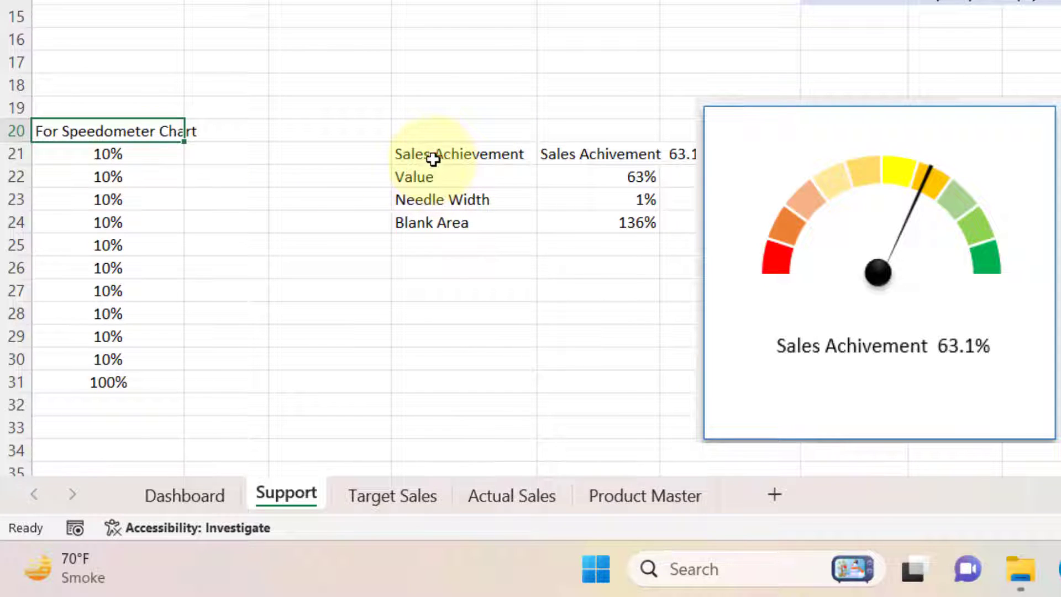
left_click(432, 159)
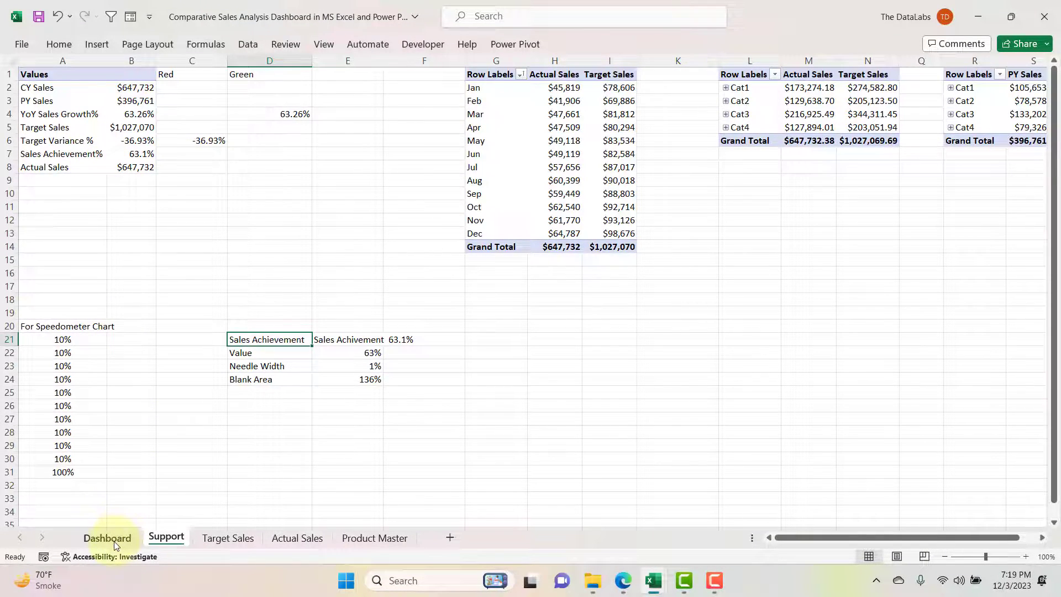
Step: Compare the Dashboard sheet with the Support sheet's Values metrics and Red and Green columns, ending on the Dashboard sheet
left_click(115, 544)
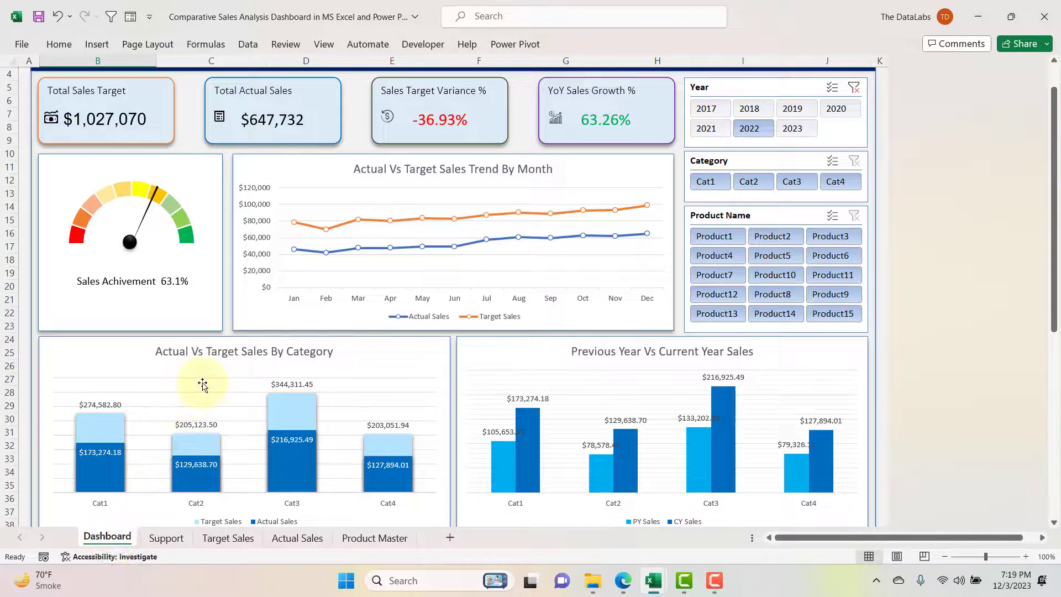
scroll(204, 387, "up", 1)
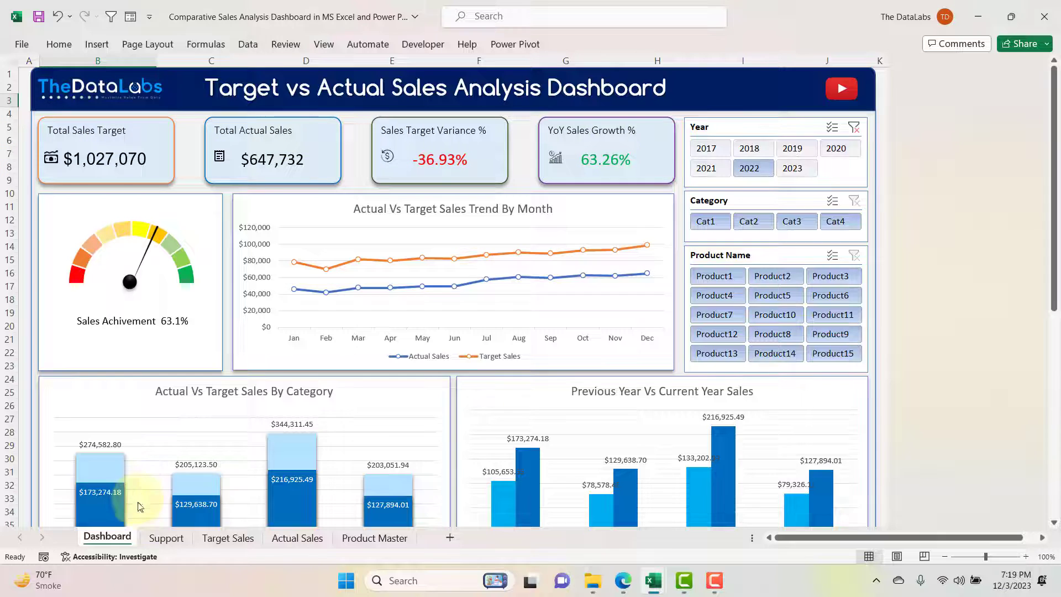
left_click(162, 538)
left_click_drag(57, 76, 291, 83)
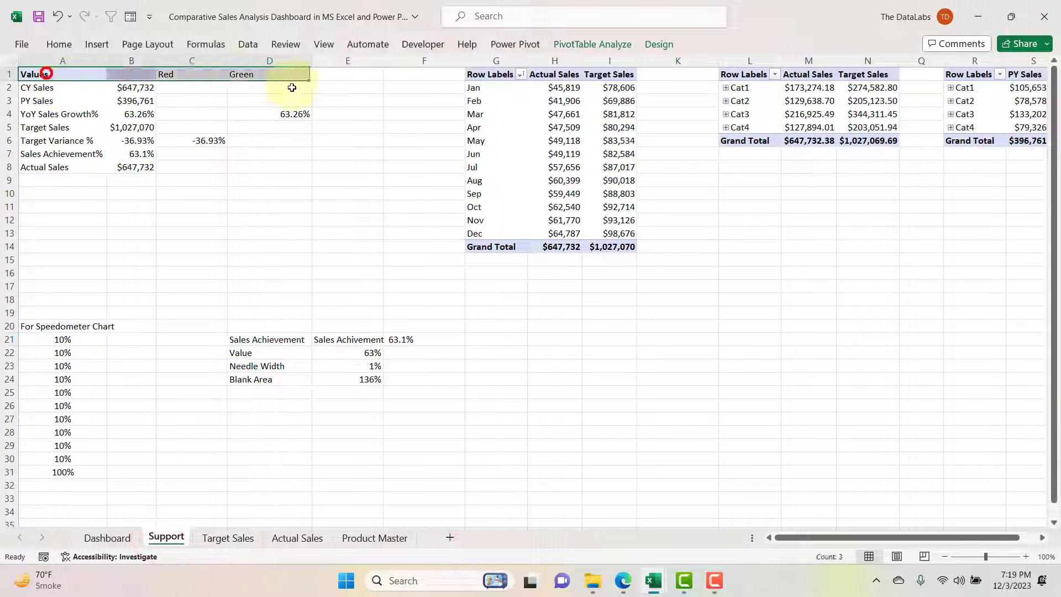
left_click(285, 114)
left_click_drag(59, 76, 343, 170)
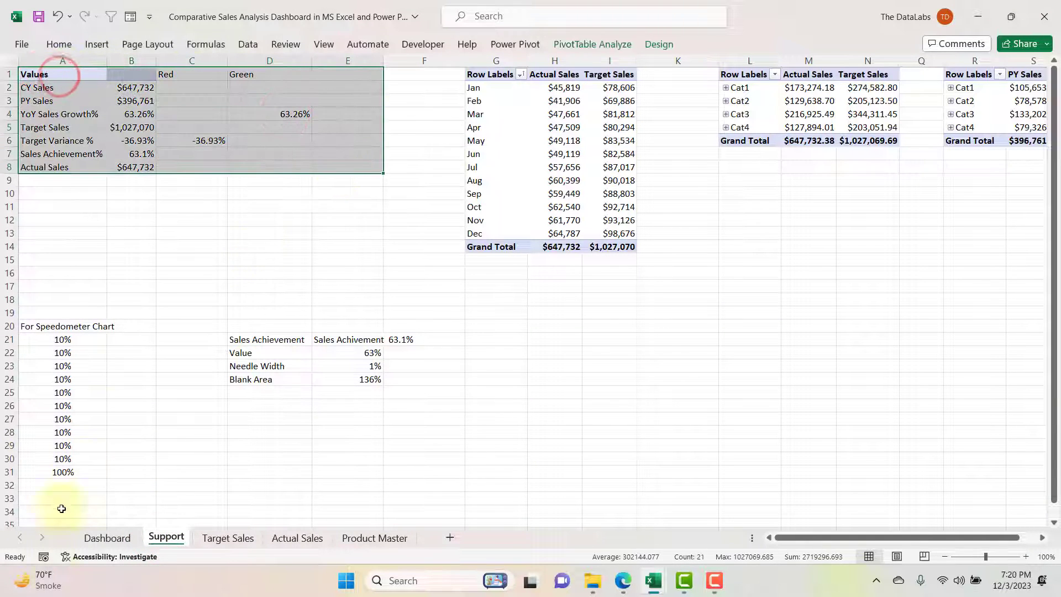
left_click(107, 538)
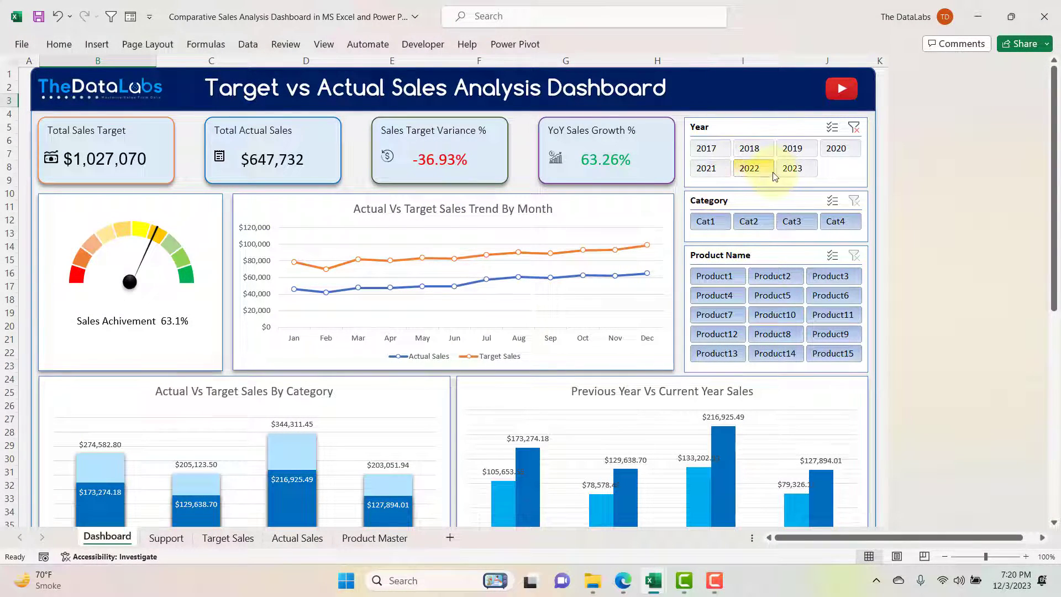
Step: Clear the Year slicer's filter and review the dashboard's cards and charts for all years
left_click(854, 128)
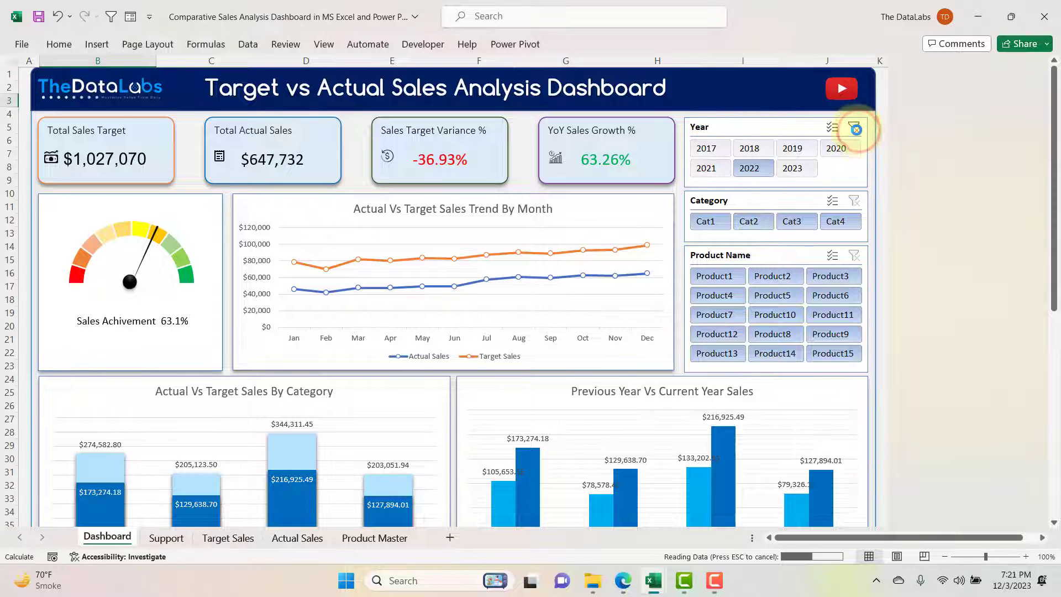
scroll(854, 135, "down", 8)
scroll(594, 403, "up", 8)
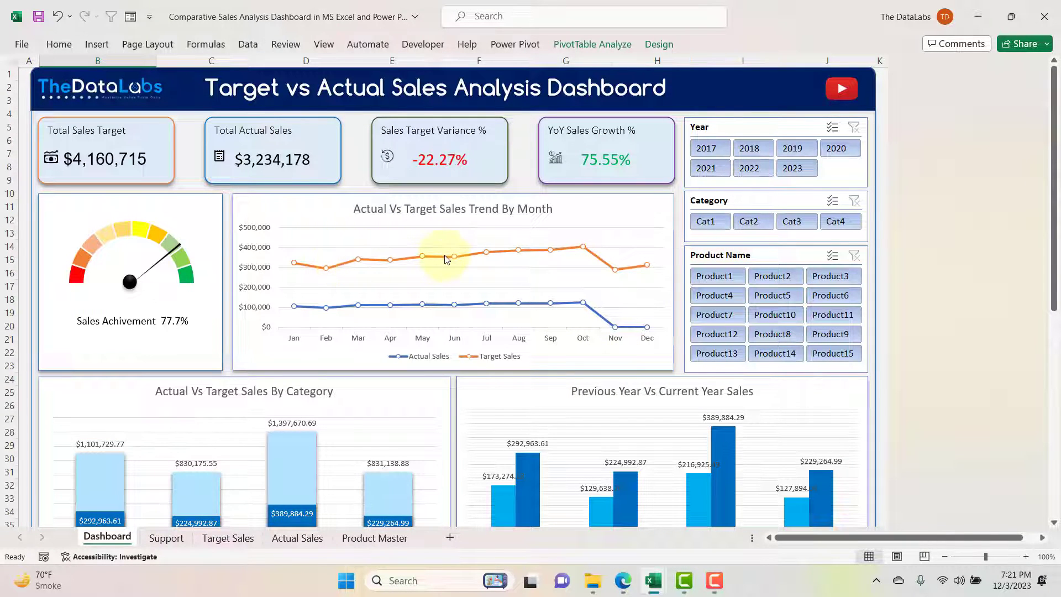
mouse_move(447, 259)
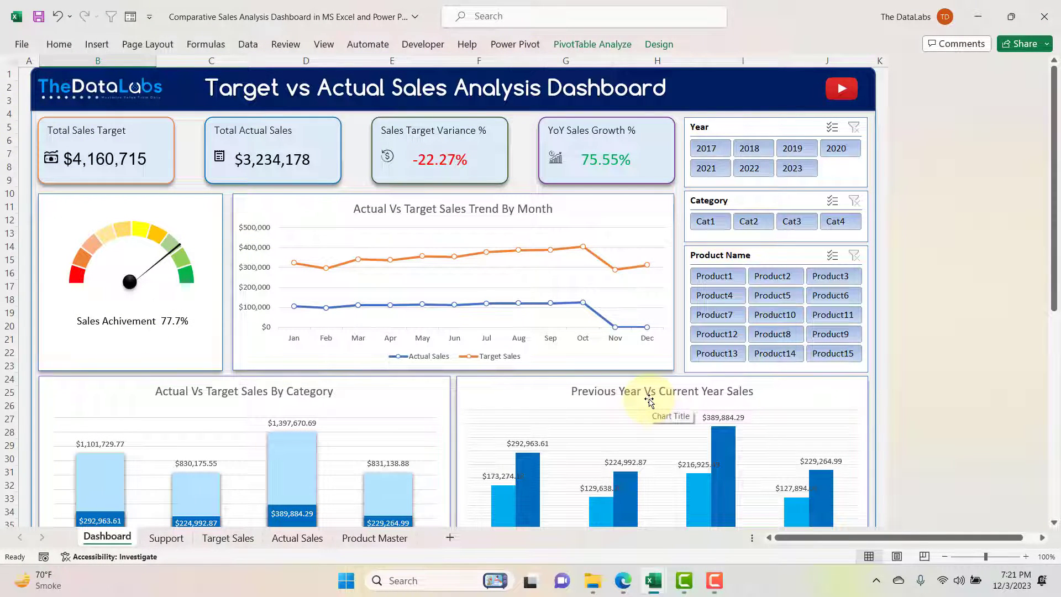
Step: Filter the dashboard to year 2022, category Cat3 and Product10 with the slicers
left_click(766, 169)
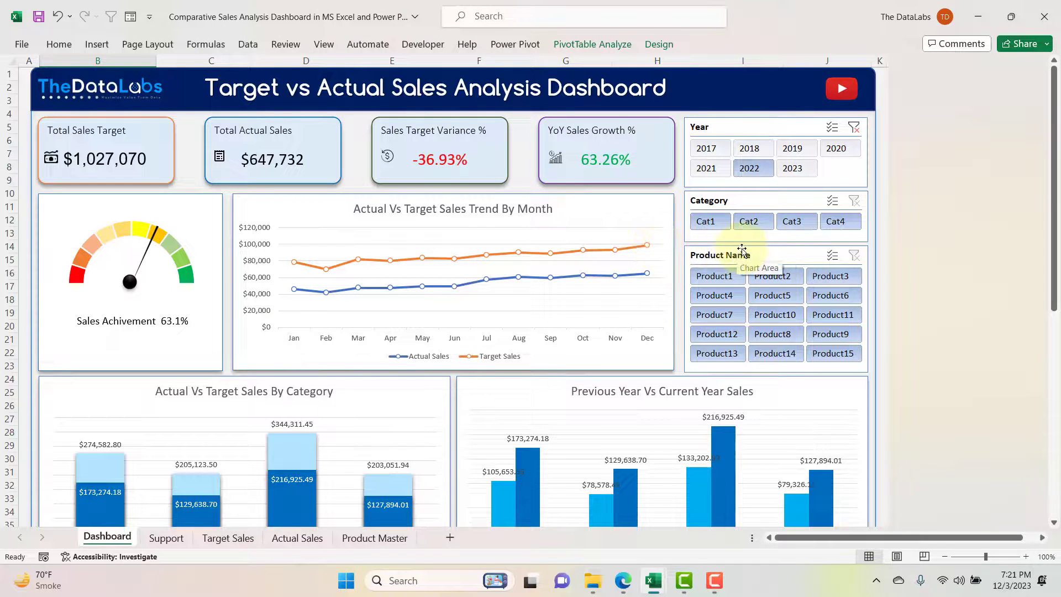
left_click(793, 223)
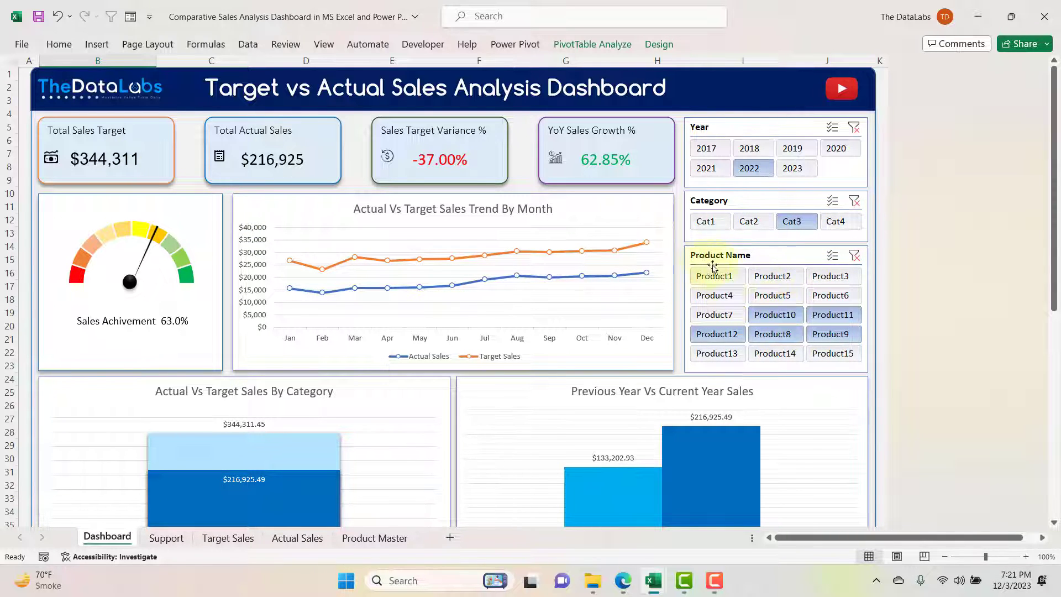
left_click(771, 318)
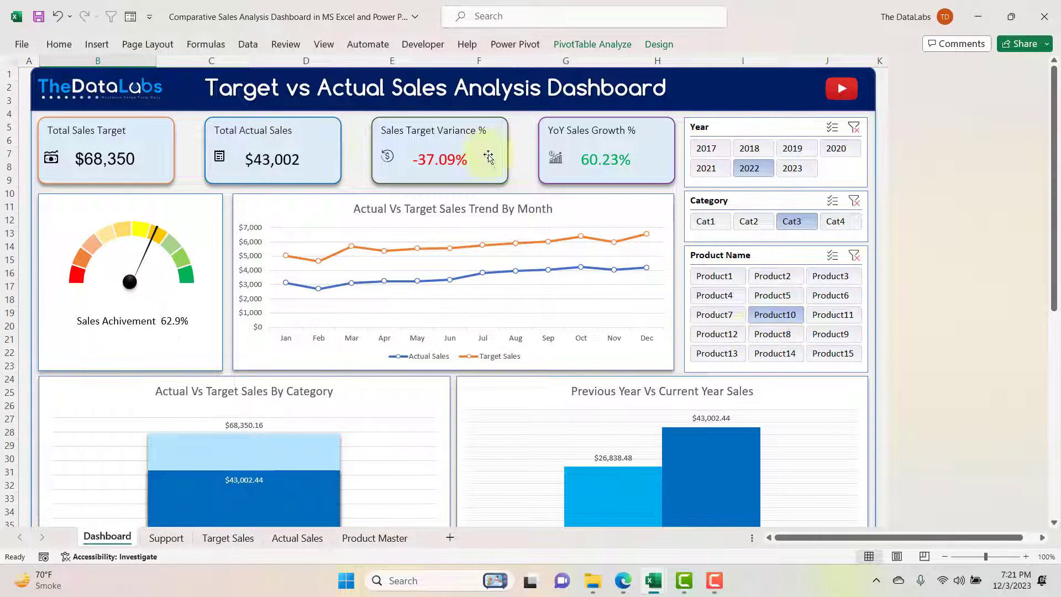
Step: Clear the Product Name and Category slicer filters and select the Year slicer
left_click(854, 256)
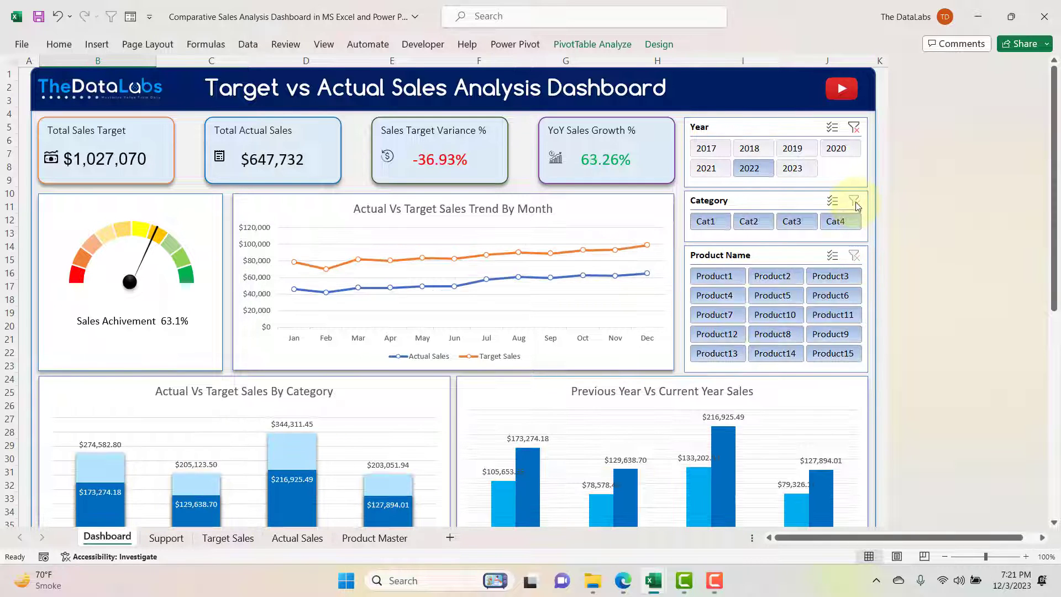
left_click(857, 203)
left_click(741, 126)
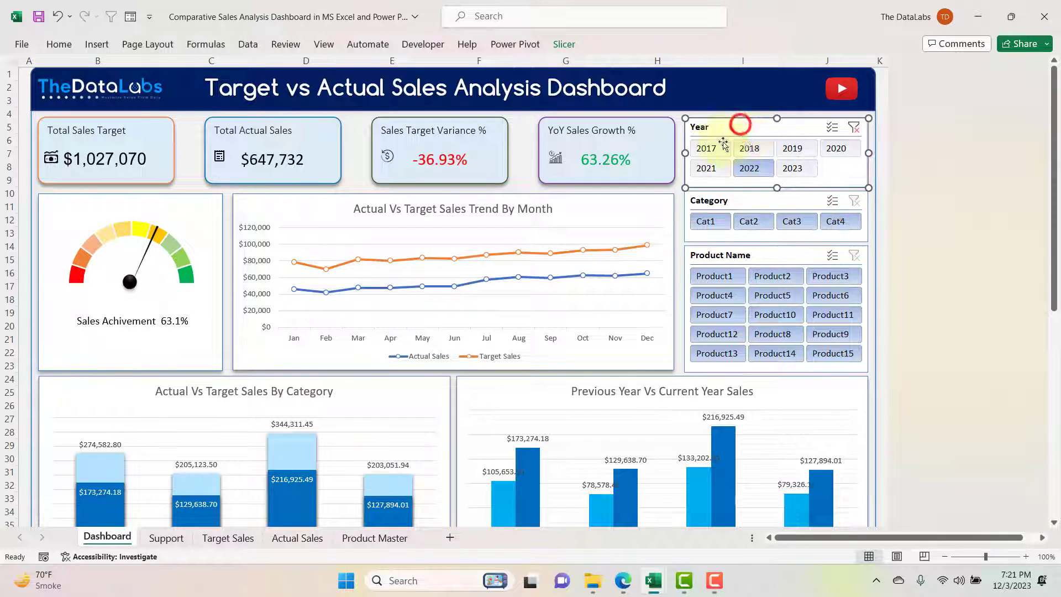
Step: Review the dashboard's monthly trend, Actual Vs Target Sales By Category and Previous Year Vs Current Year Sales charts for 2022
left_click(675, 193)
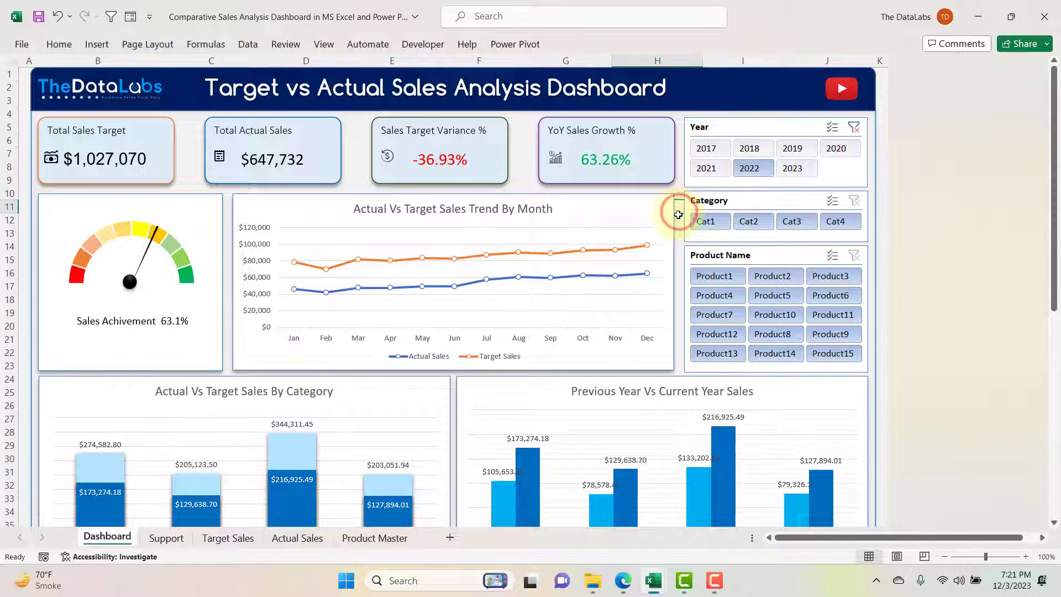
scroll(678, 213, "down", 3)
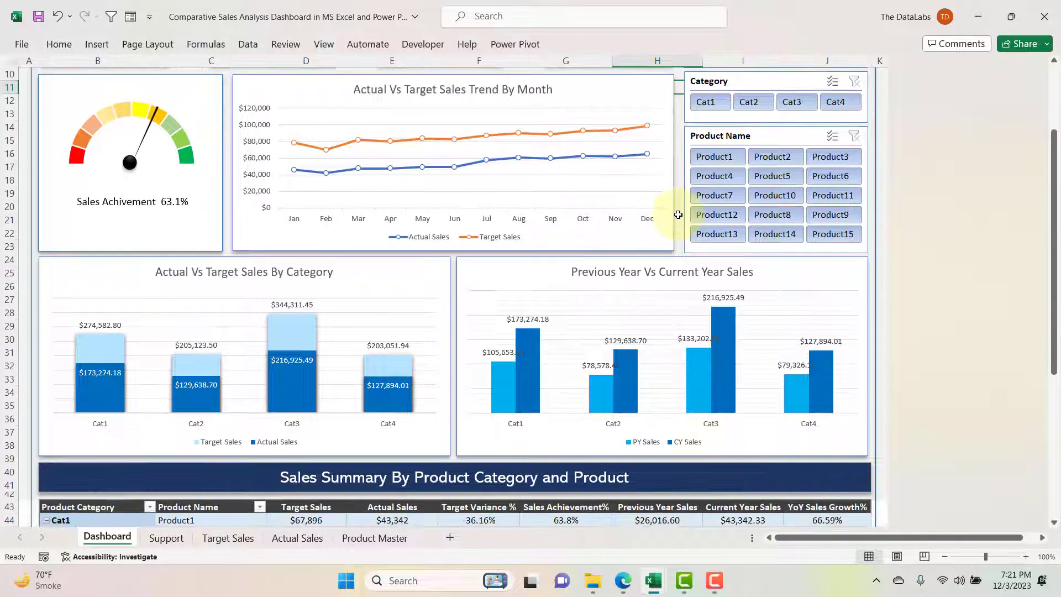
scroll(679, 215, "down", 1)
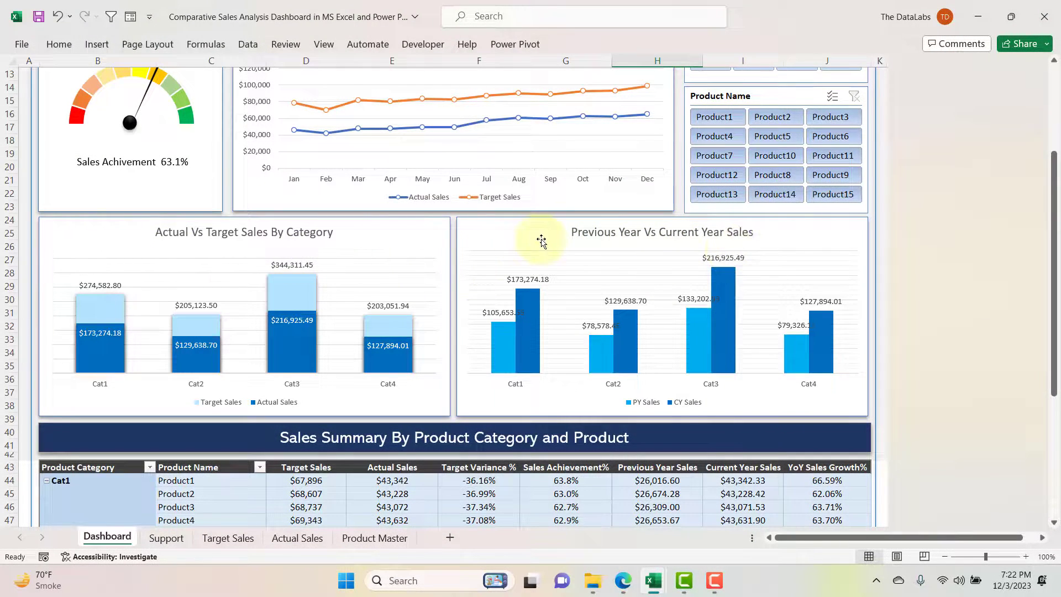
scroll(529, 280, "up", 2)
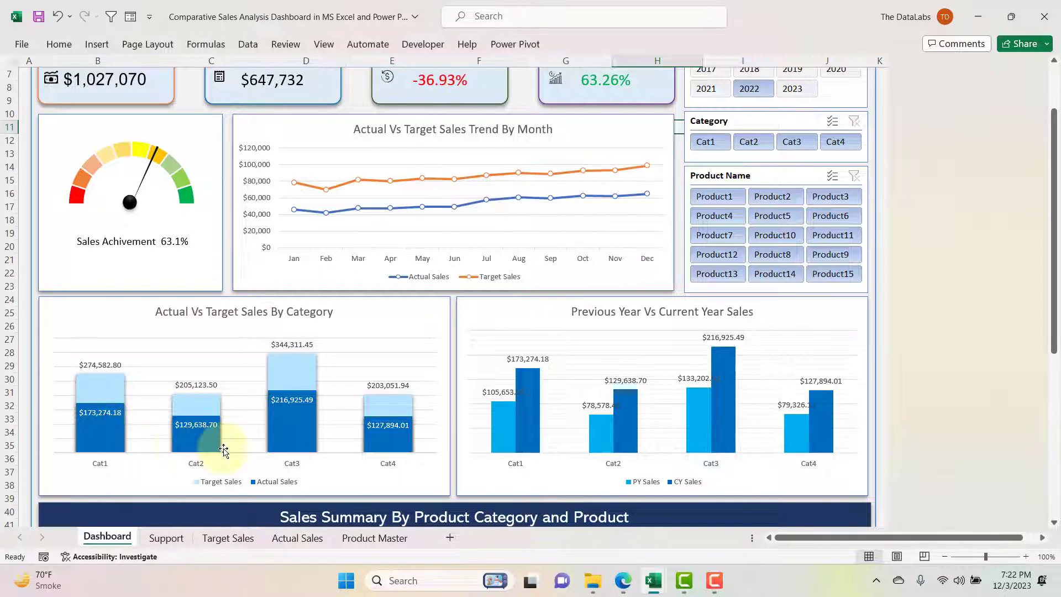
mouse_move(264, 432)
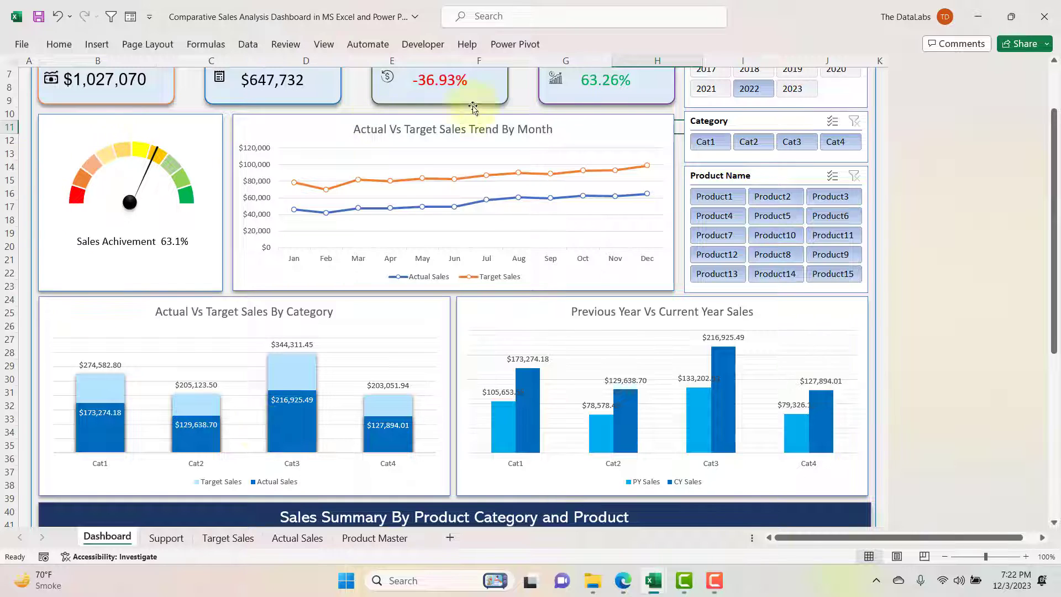
scroll(146, 129, "up", 1)
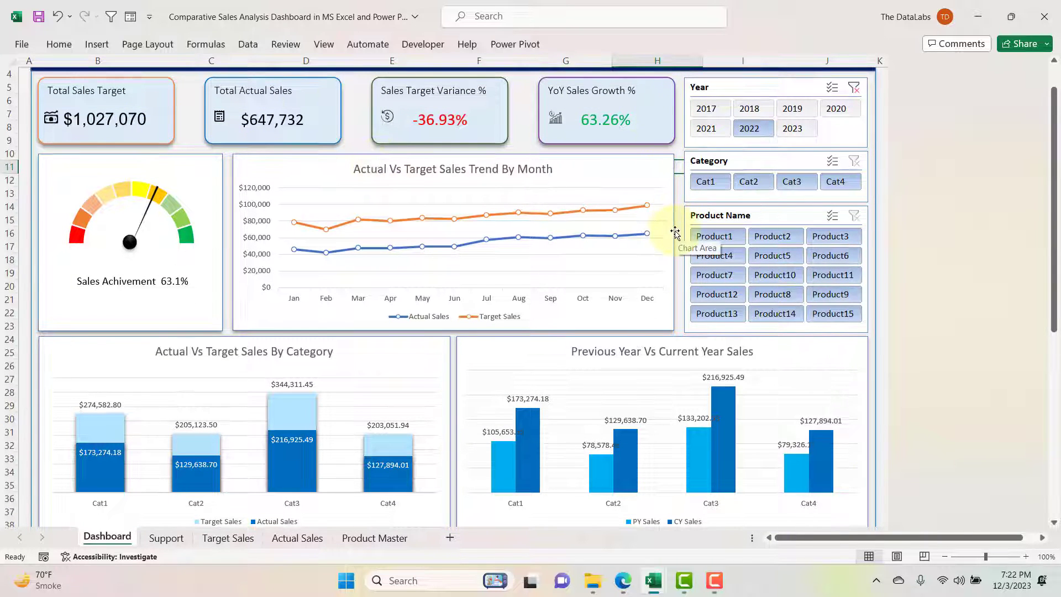
scroll(669, 230, "down", 3)
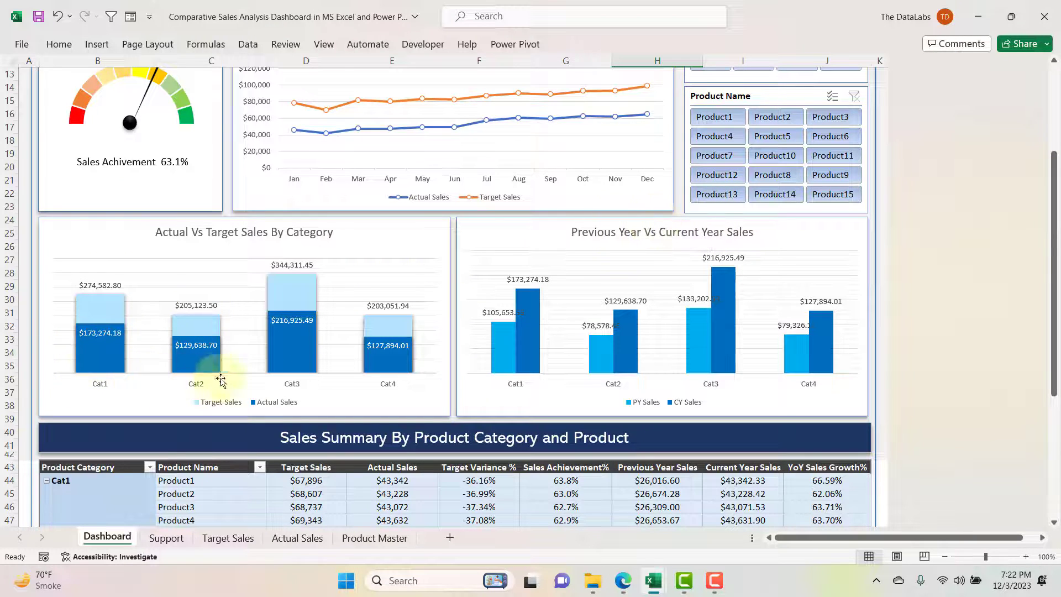
mouse_move(697, 374)
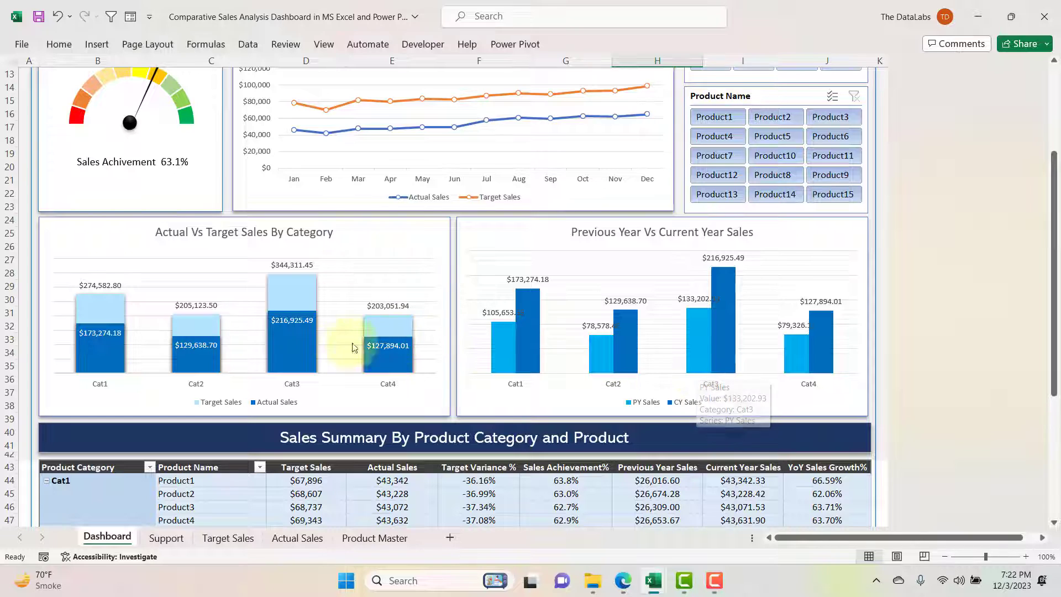
mouse_move(308, 372)
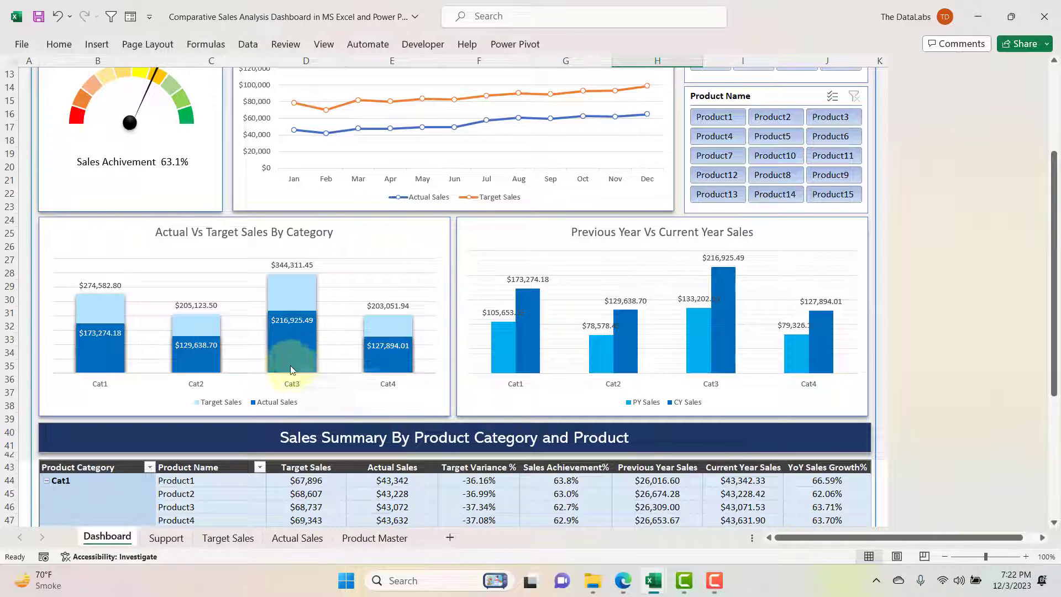
Step: Drill down into Cat3 in the Actual Vs Target Sales By Category chart and review its product-level results across the dashboard
left_click(295, 352)
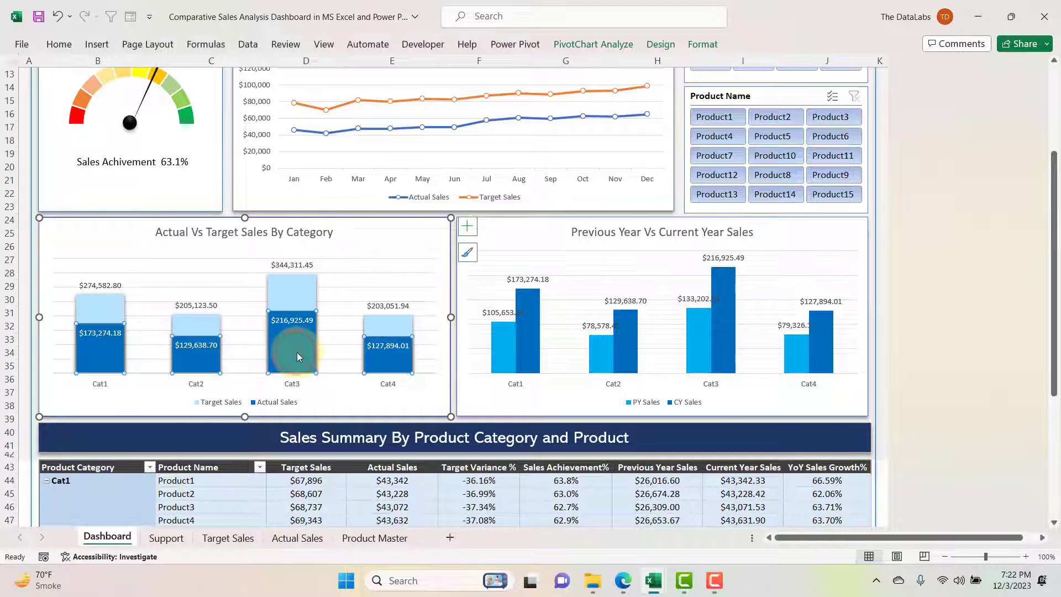
double_click(297, 353)
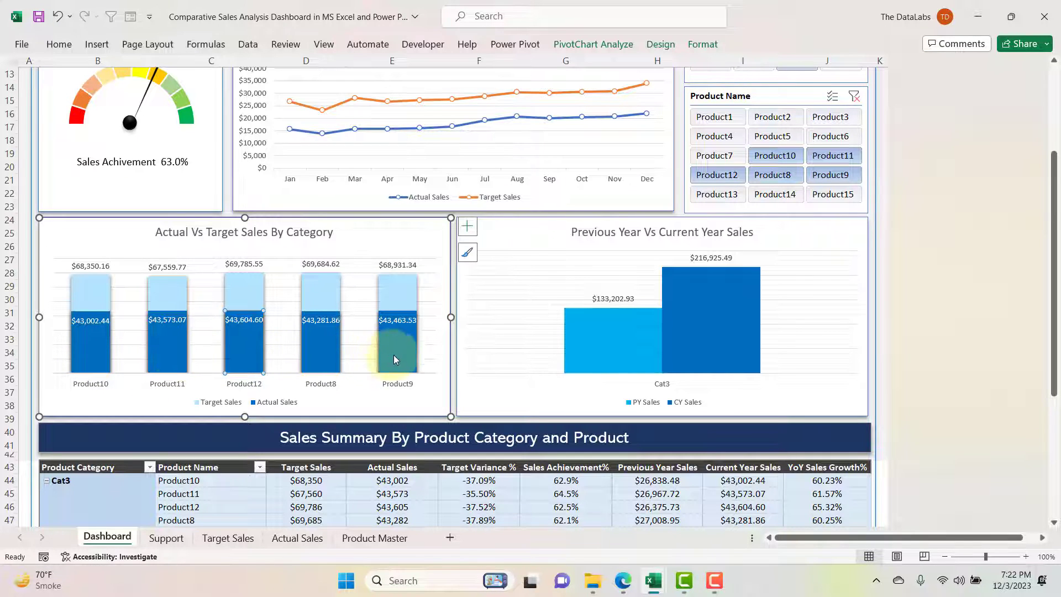
mouse_move(401, 357)
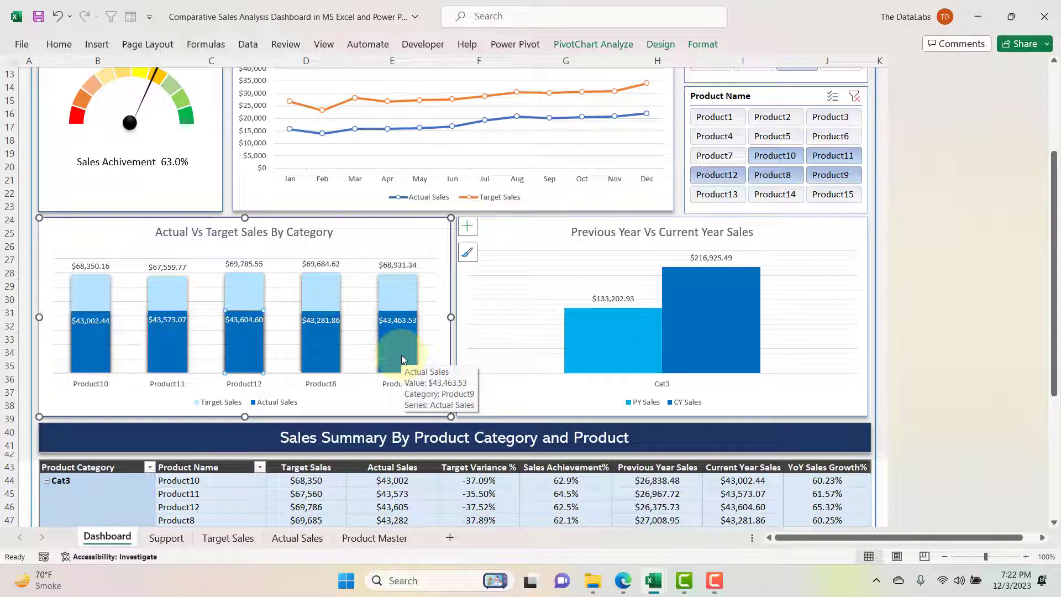
scroll(401, 357, "up", 2)
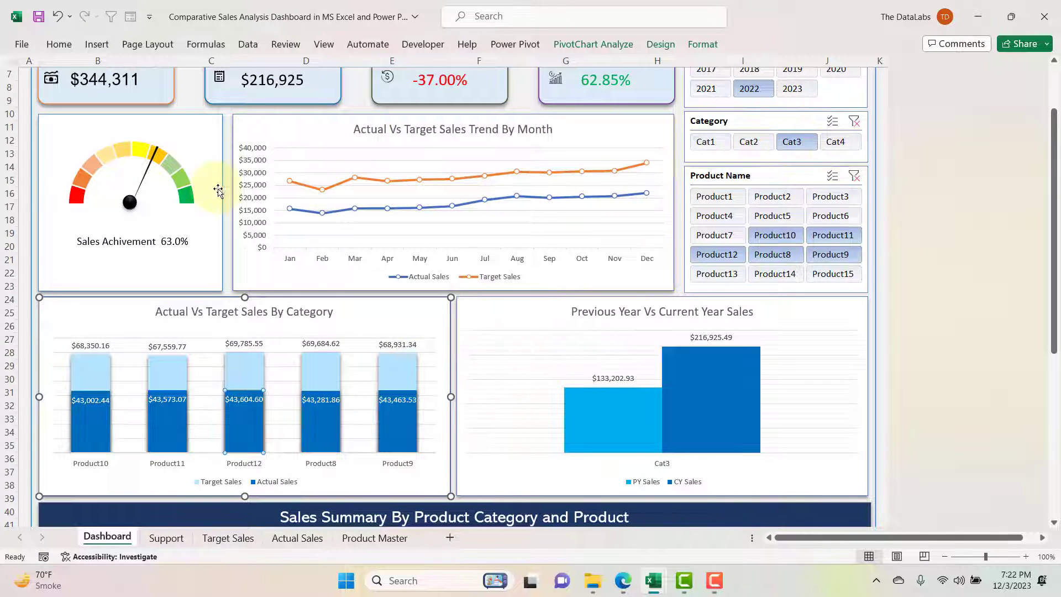
scroll(166, 182, "up", 2)
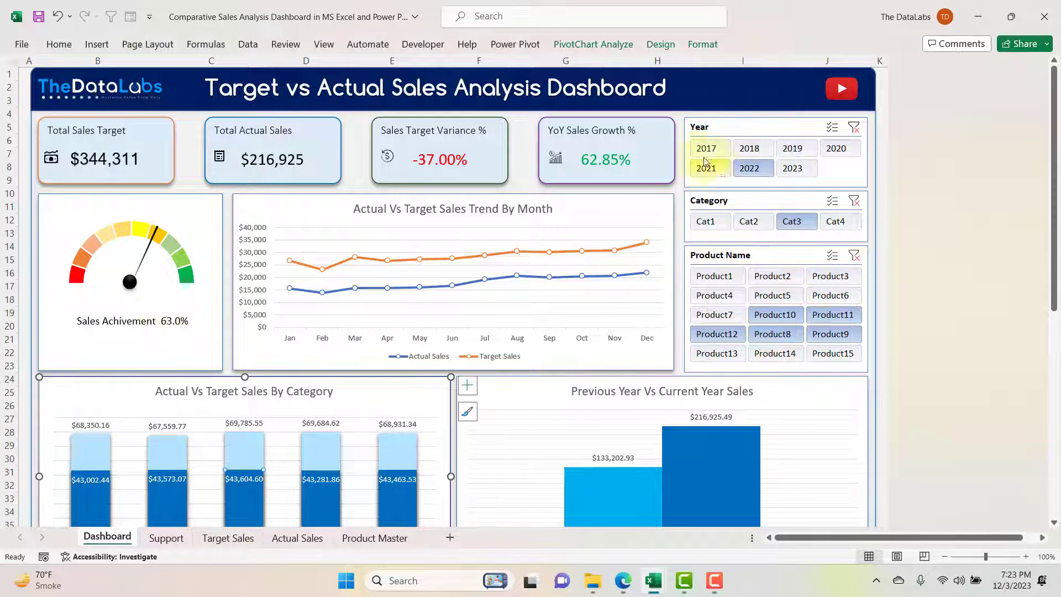
scroll(651, 381, "down", 5)
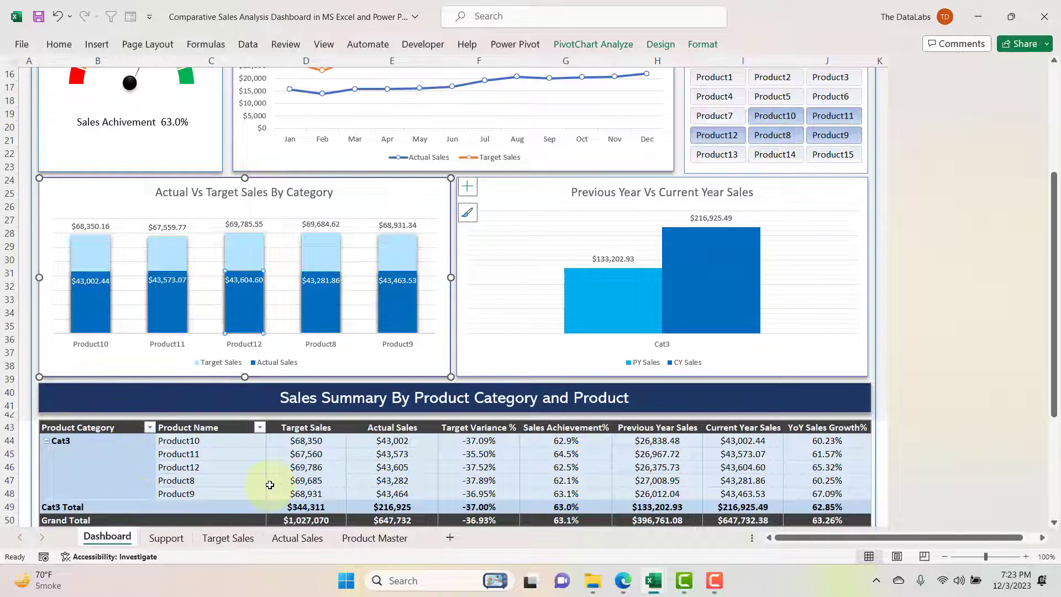
scroll(270, 485, "up", 2)
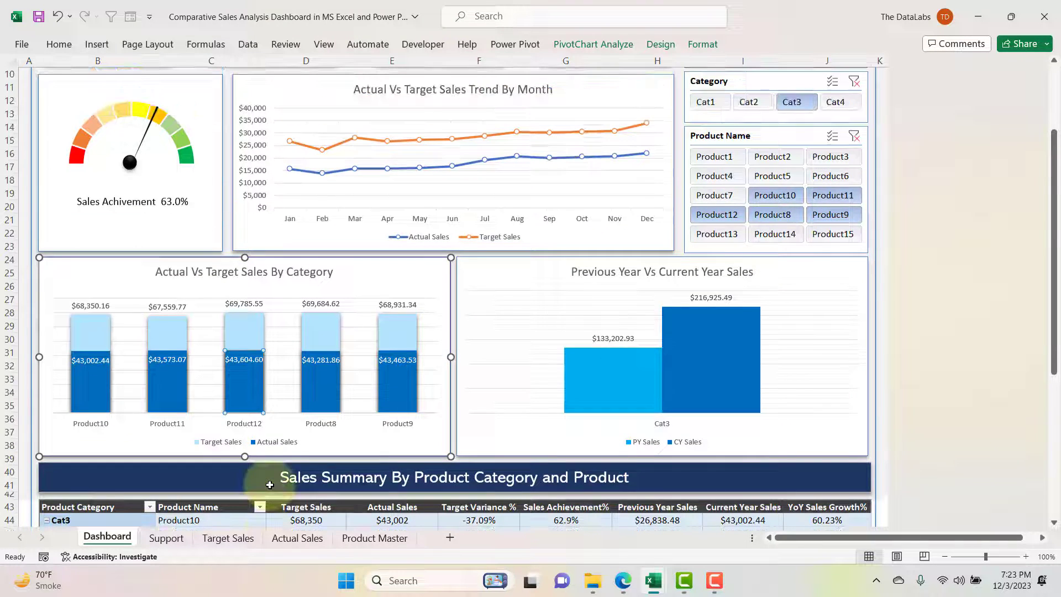
Step: Drill the Actual Vs Target Sales By Category chart back up to Category level
right_click(253, 386)
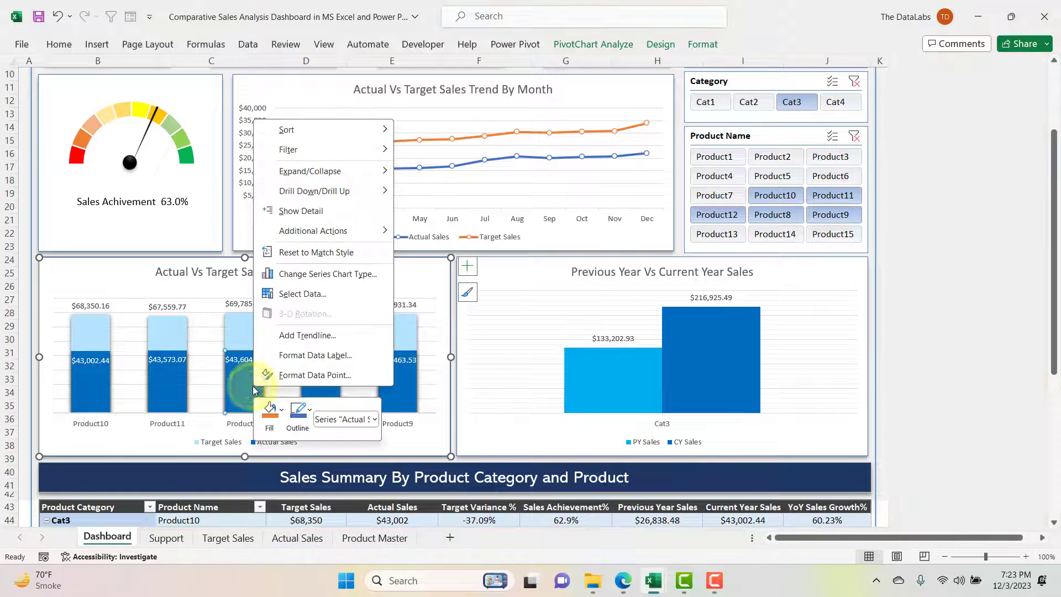
mouse_move(311, 195)
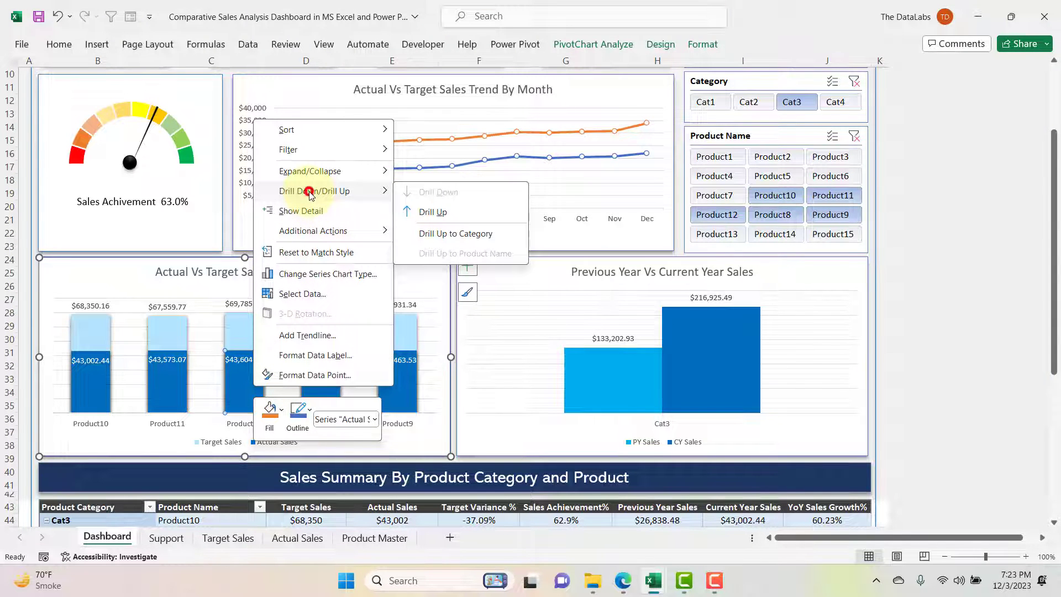
left_click(430, 232)
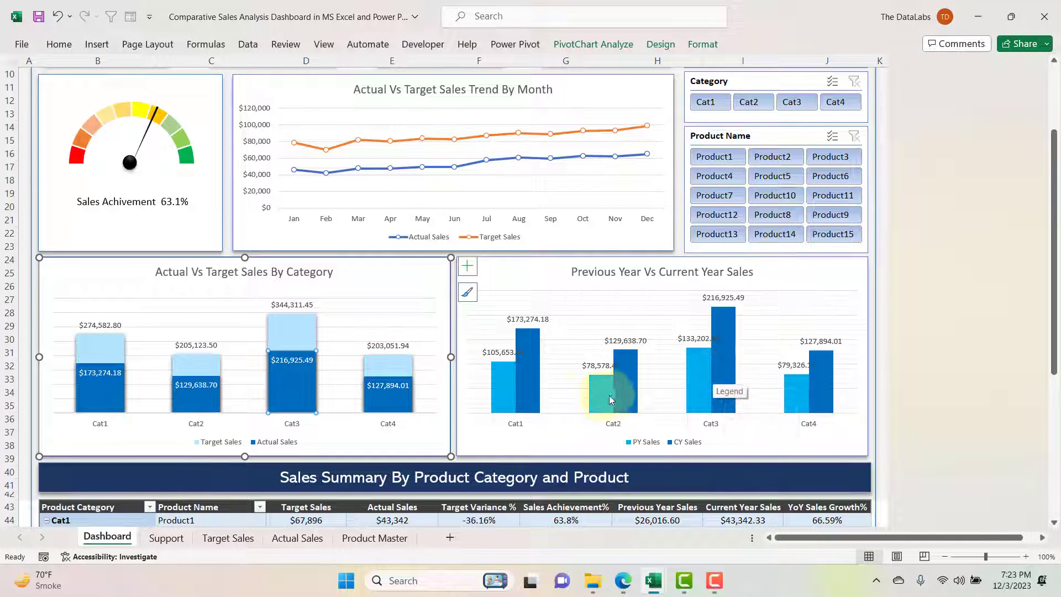
Step: Drill down into Cat2 in the Previous Year Vs Current Year Sales chart to show its individual products
left_click(627, 389)
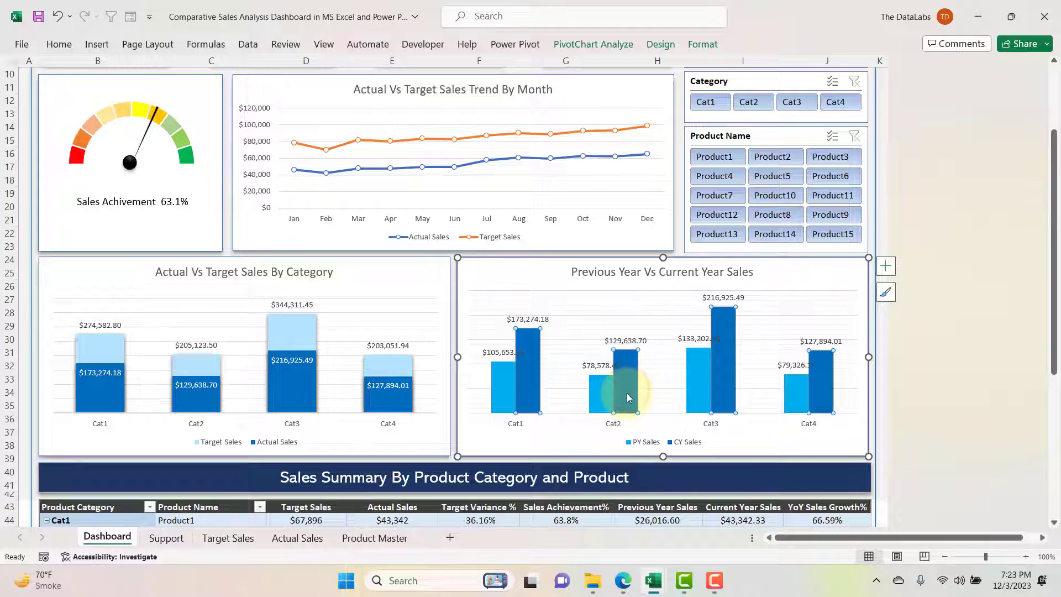
left_click(627, 393)
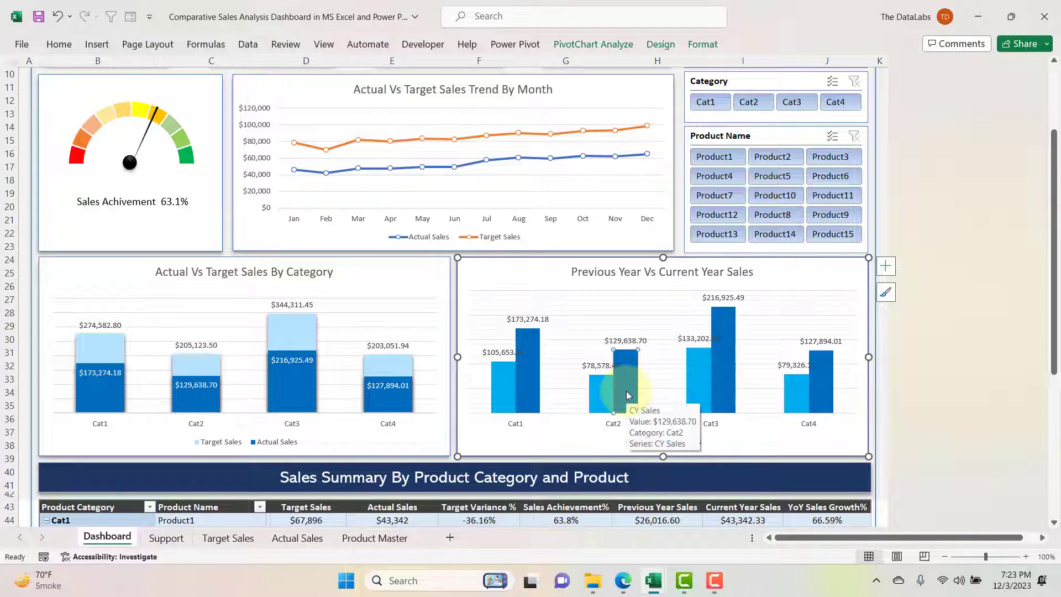
right_click(628, 394)
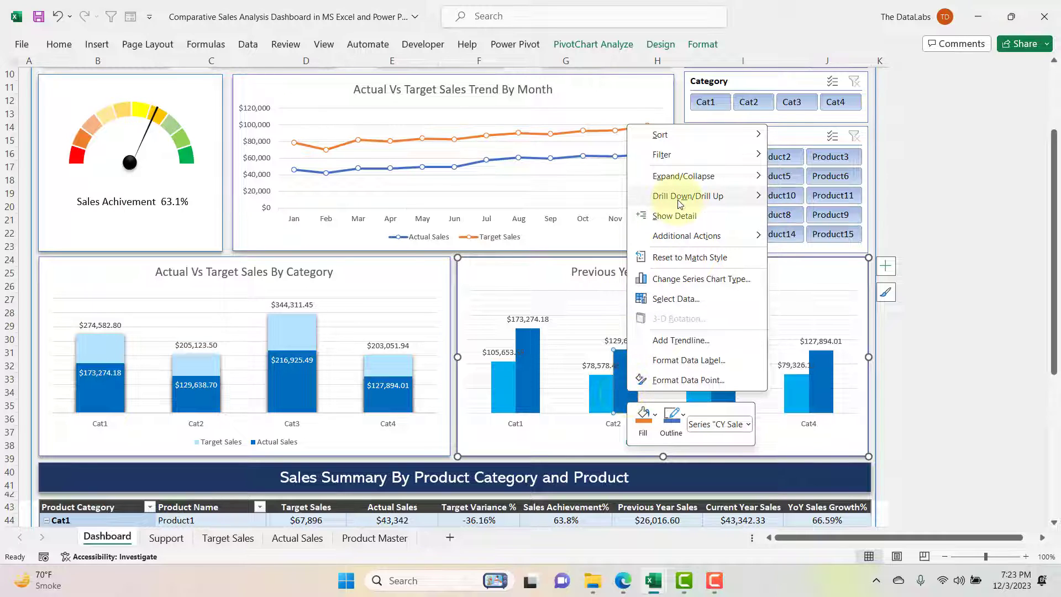
left_click(675, 198)
left_click(785, 199)
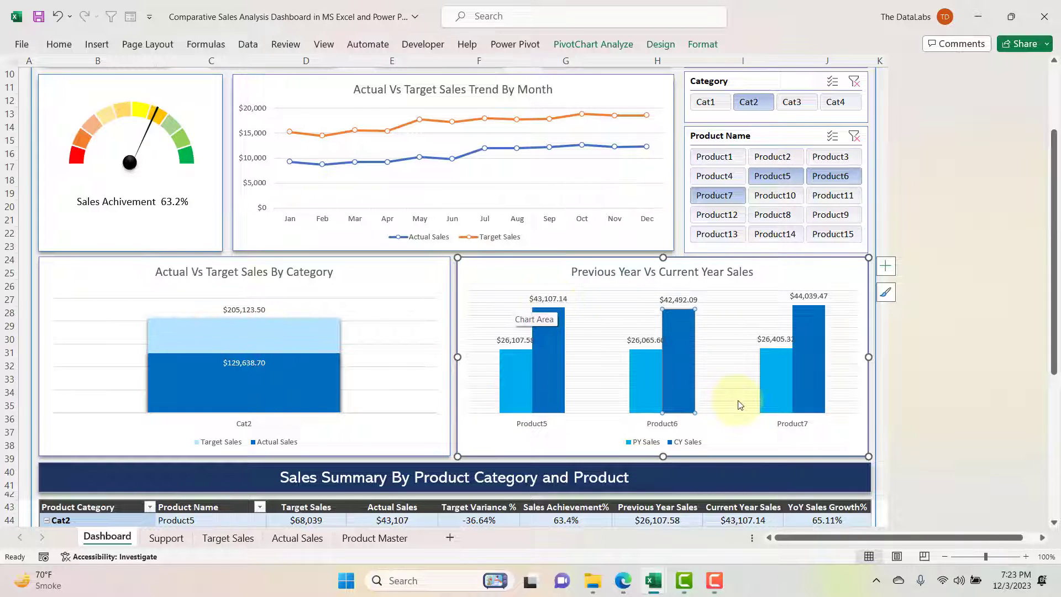
Step: Drill the Previous Year Vs Current Year Sales chart back up to Category level and deselect the chart
right_click(684, 357)
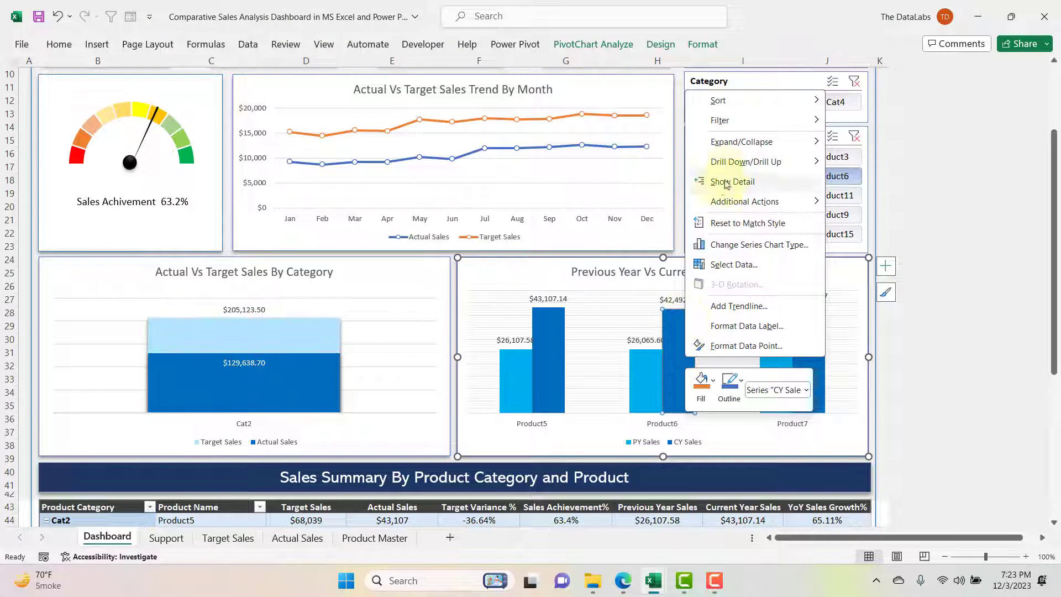
left_click(722, 163)
left_click(864, 204)
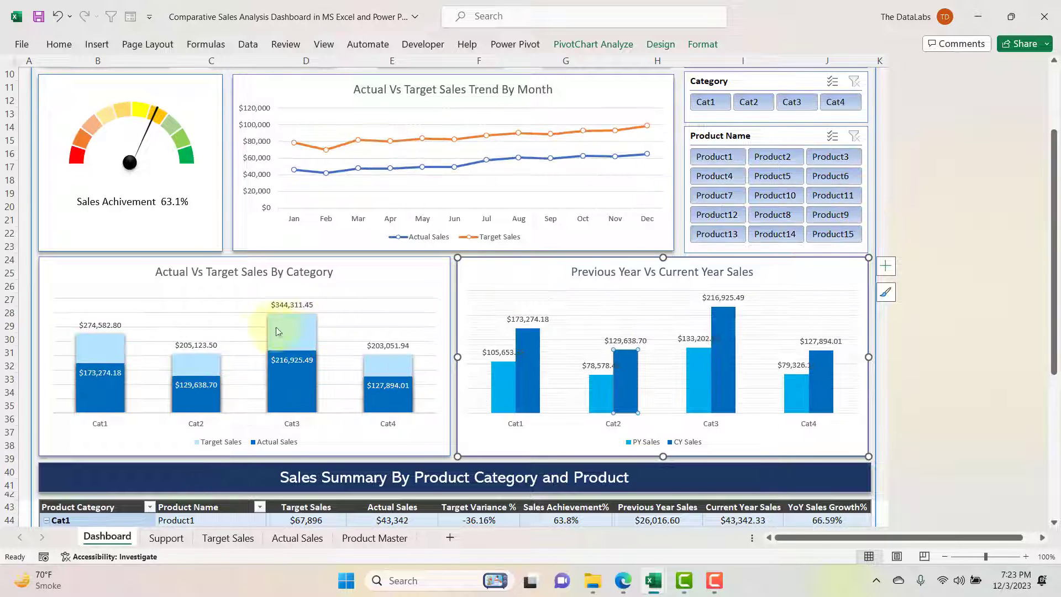
left_click(25, 306)
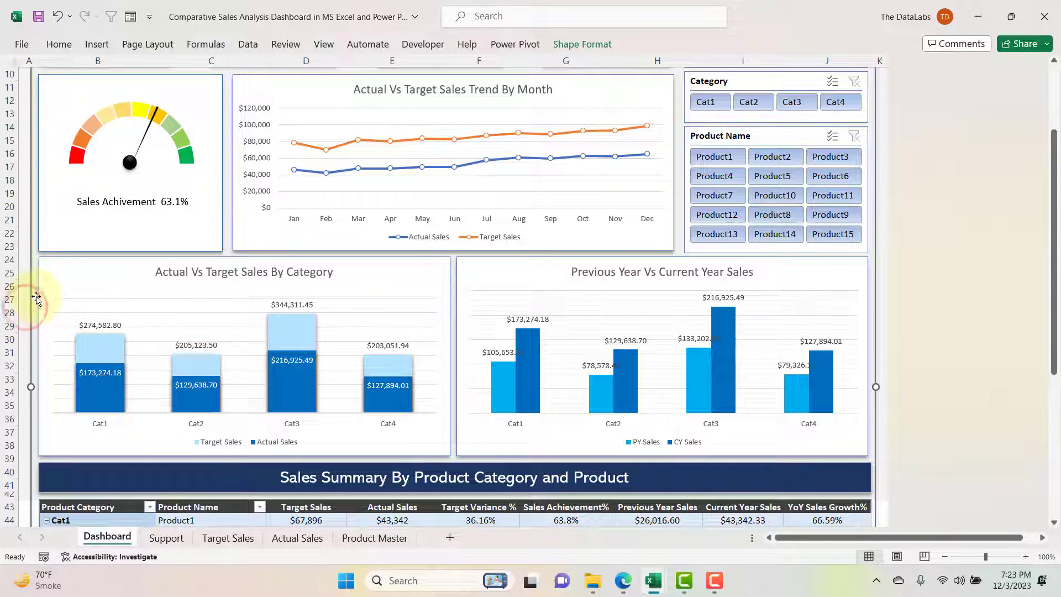
left_click(22, 283)
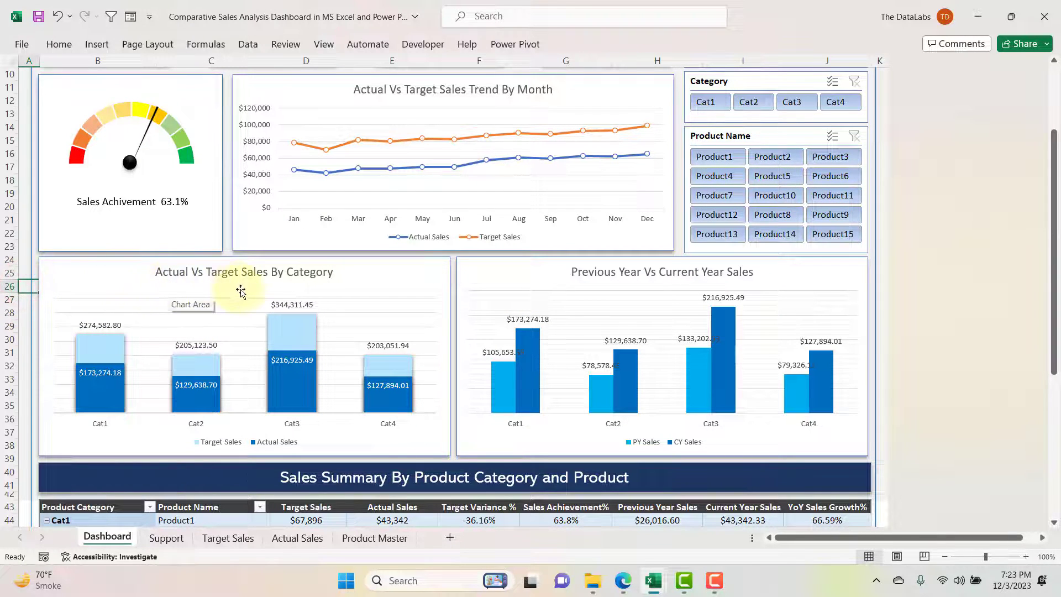
Step: Examine the Sales Summary By Product Category and Product table column by column, from Product Category to YoY Sales Growth%, and return to the dashboard's beginning
scroll(241, 291, "down", 2)
scroll(241, 292, "down", 3)
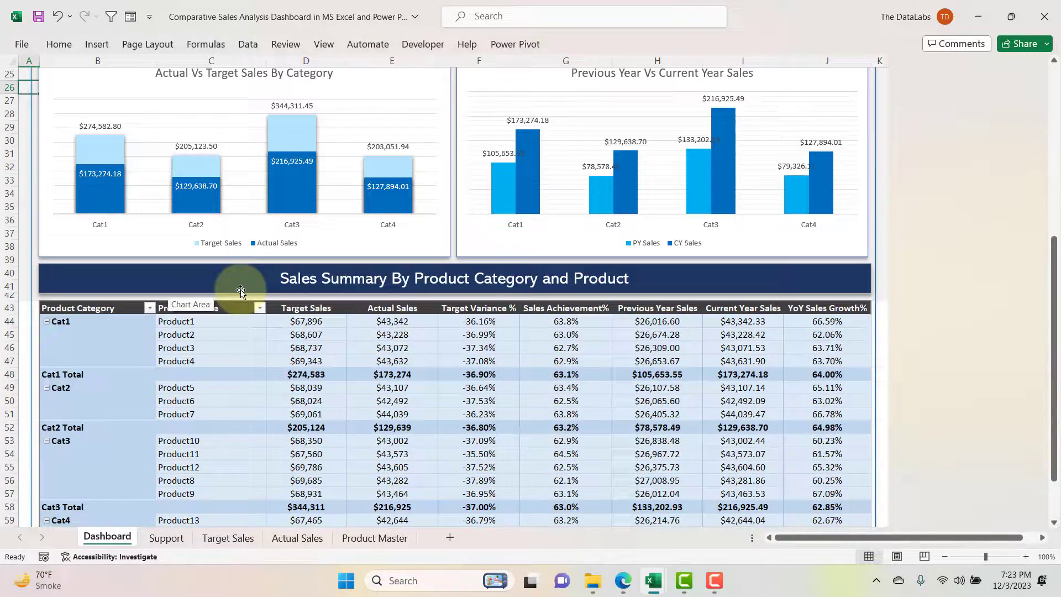
scroll(241, 292, "down", 1)
scroll(241, 292, "down", 1)
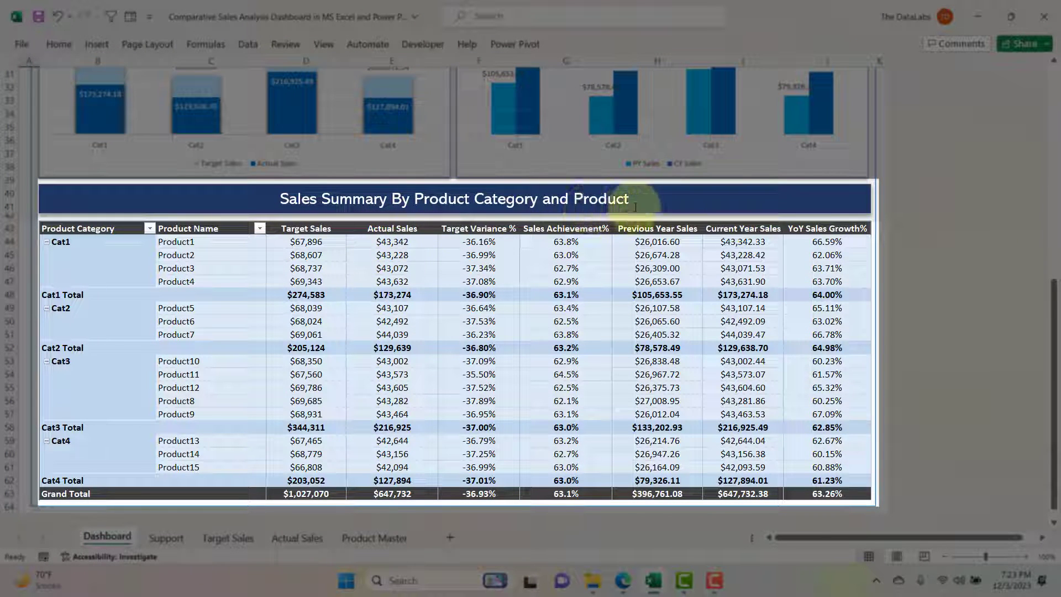
left_click(59, 229)
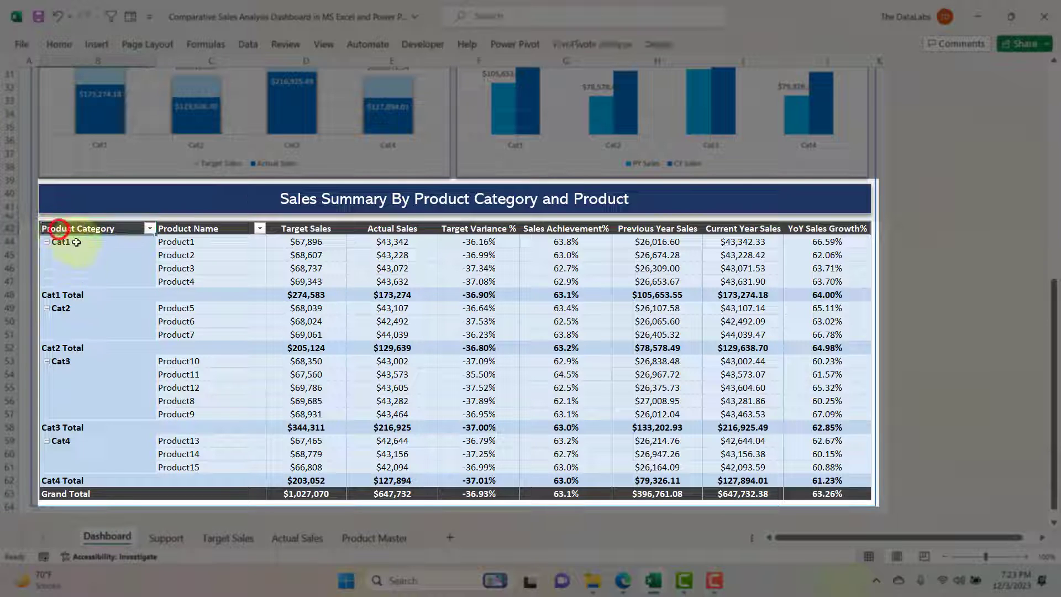
left_click(185, 229)
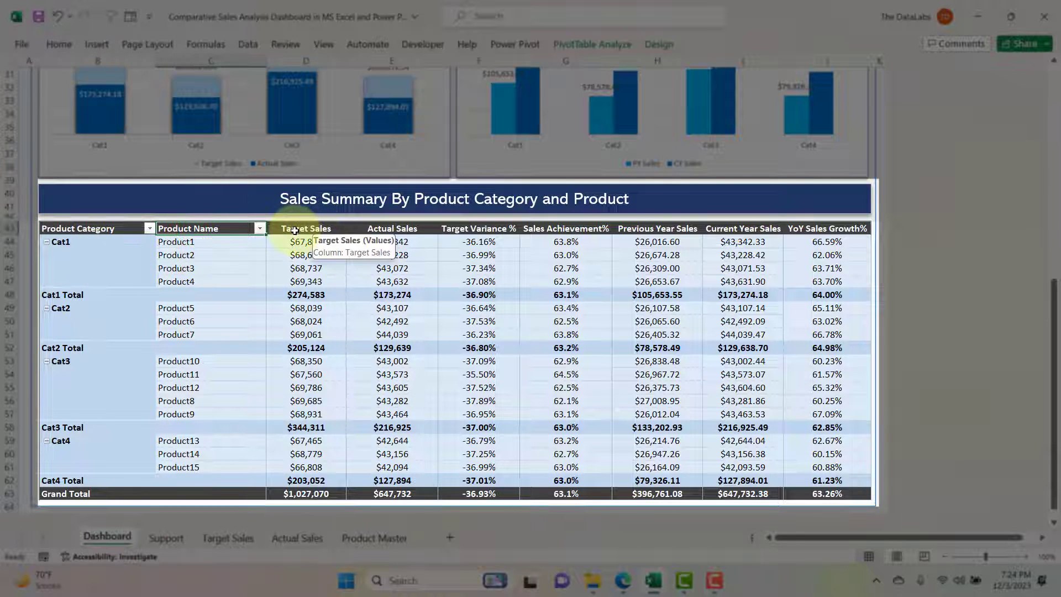
left_click(294, 230)
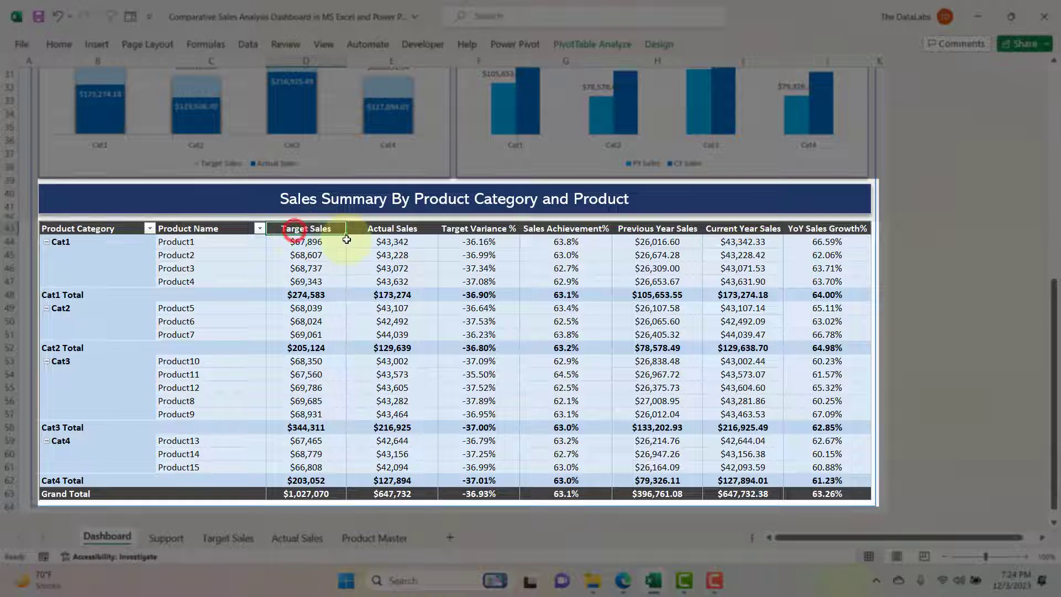
left_click(383, 231)
left_click(472, 229)
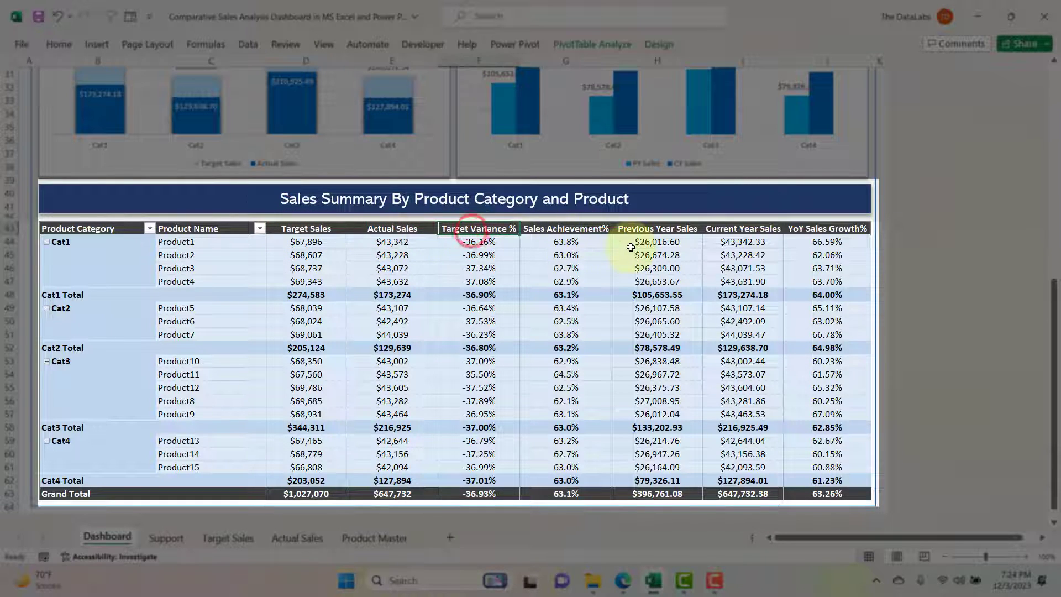
left_click(578, 231)
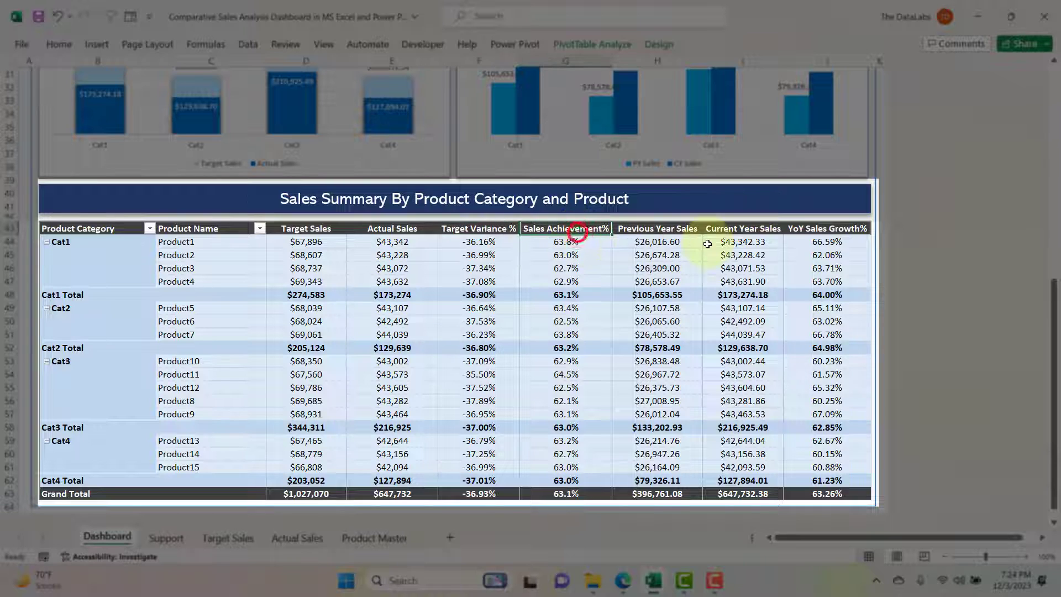
left_click(680, 228)
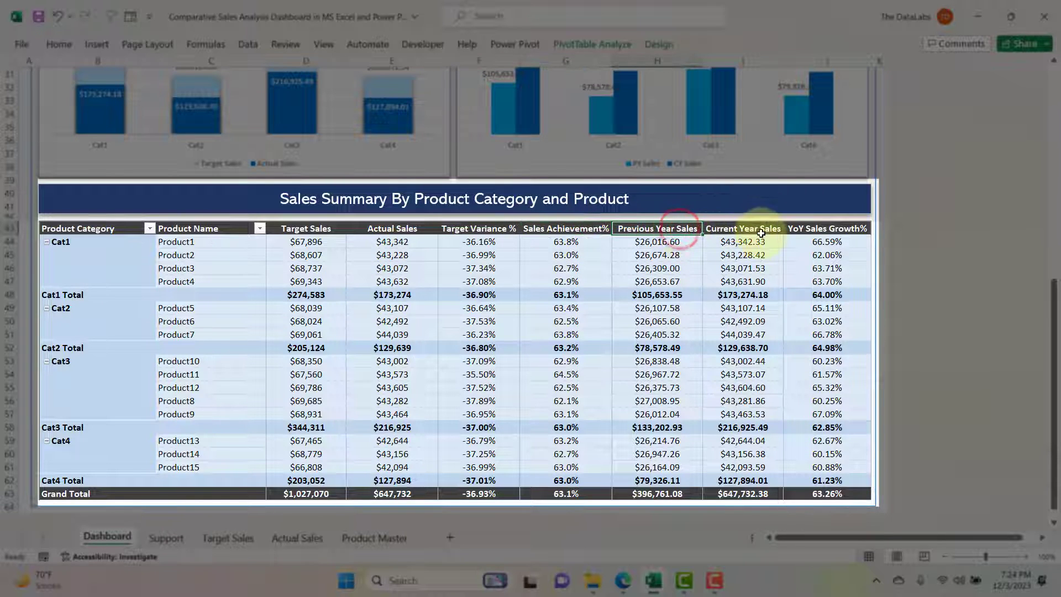
left_click(761, 232)
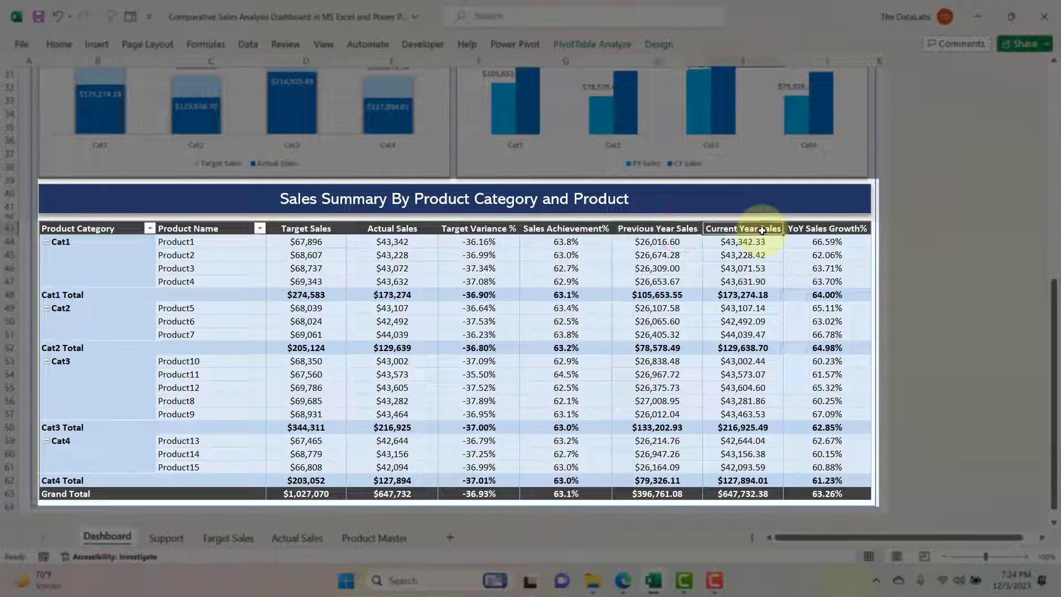
left_click(836, 230)
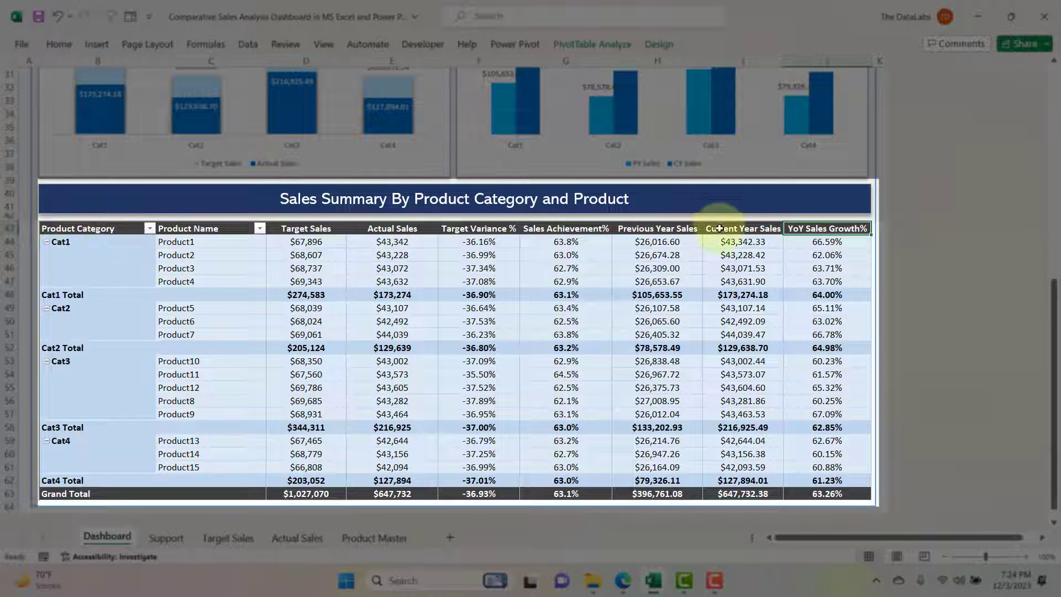
mouse_move(743, 322)
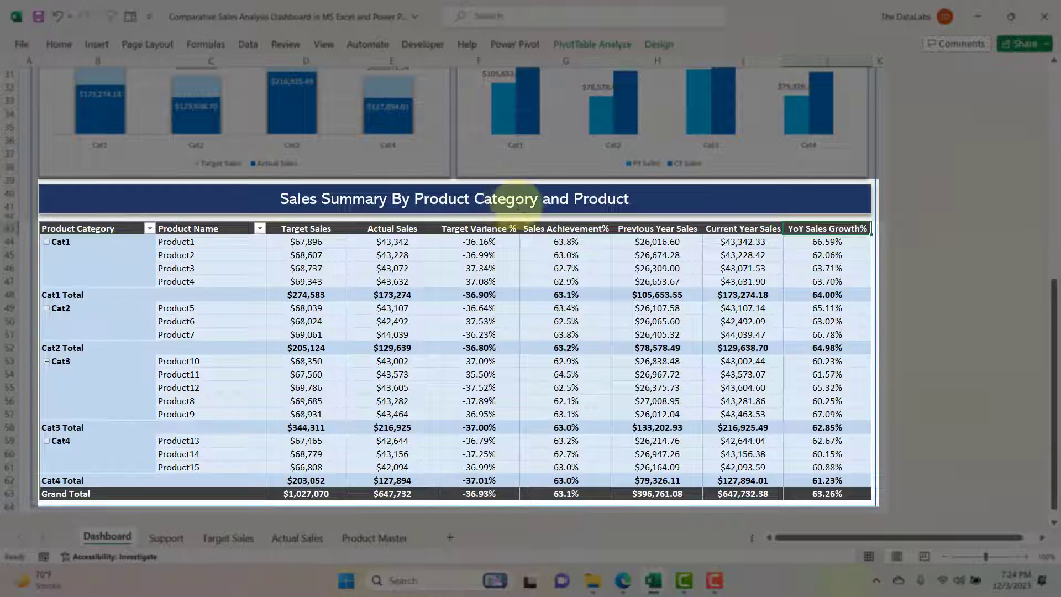
scroll(487, 376, "down", 5)
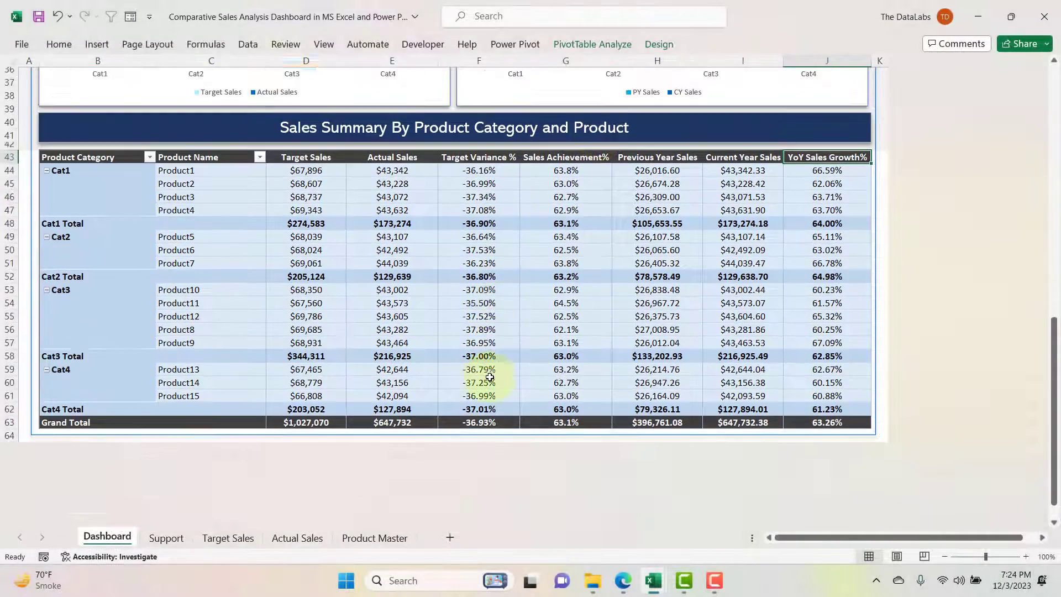
scroll(490, 377, "up", 15)
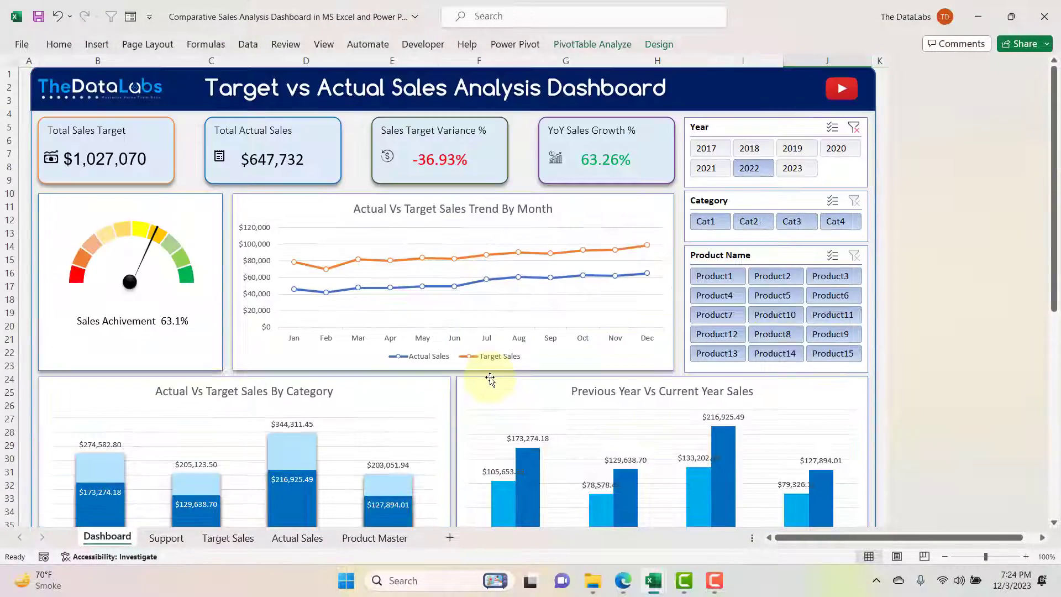